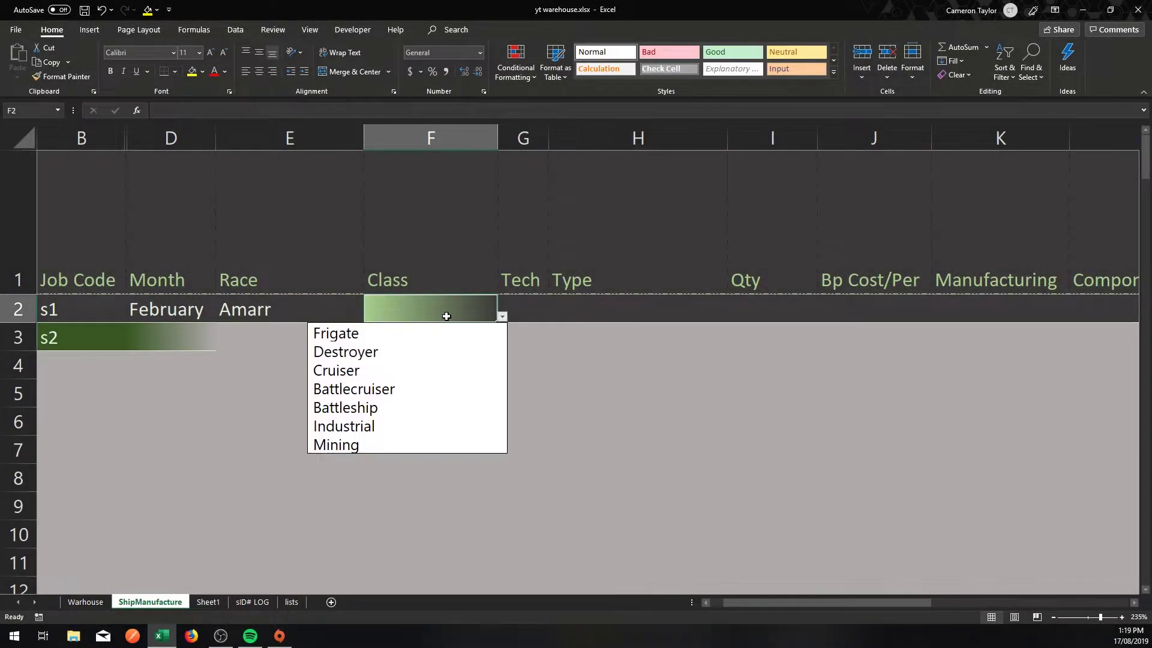
Step: Choose Frigate, tech level I and Crucifier as job s1's class, tech and type
{"action": "key", "text": "Down"}
{"action": "key", "text": "Return"}
{"action": "key", "text": "Tab"}
{"action": "key", "text": "alt+Down"}
{"action": "key", "text": "Down"}
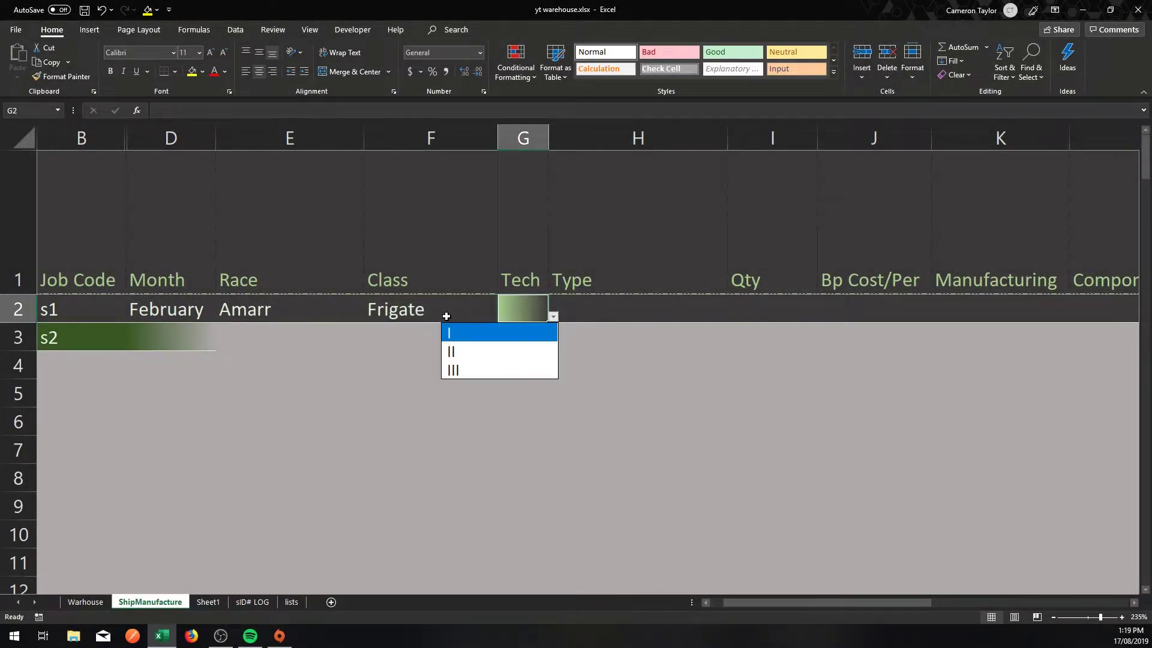
{"action": "key", "text": "Return"}
{"action": "key", "text": "Tab"}
{"action": "key", "text": "alt+Down"}
{"action": "key", "text": "Down"}
{"action": "key", "text": "Return"}
{"action": "key", "text": "Tab"}
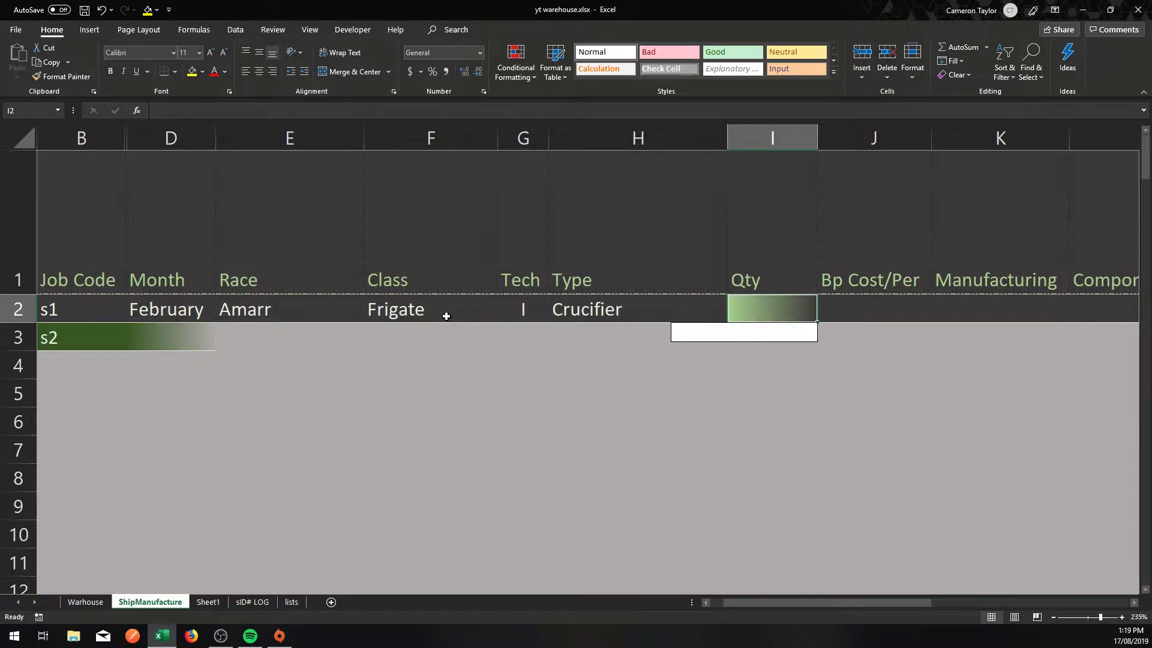
Step: Enter a quantity of 3 for job s1 and step along the row
{"action": "key", "text": "Tab"}
{"action": "key", "text": "shift+Tab"}
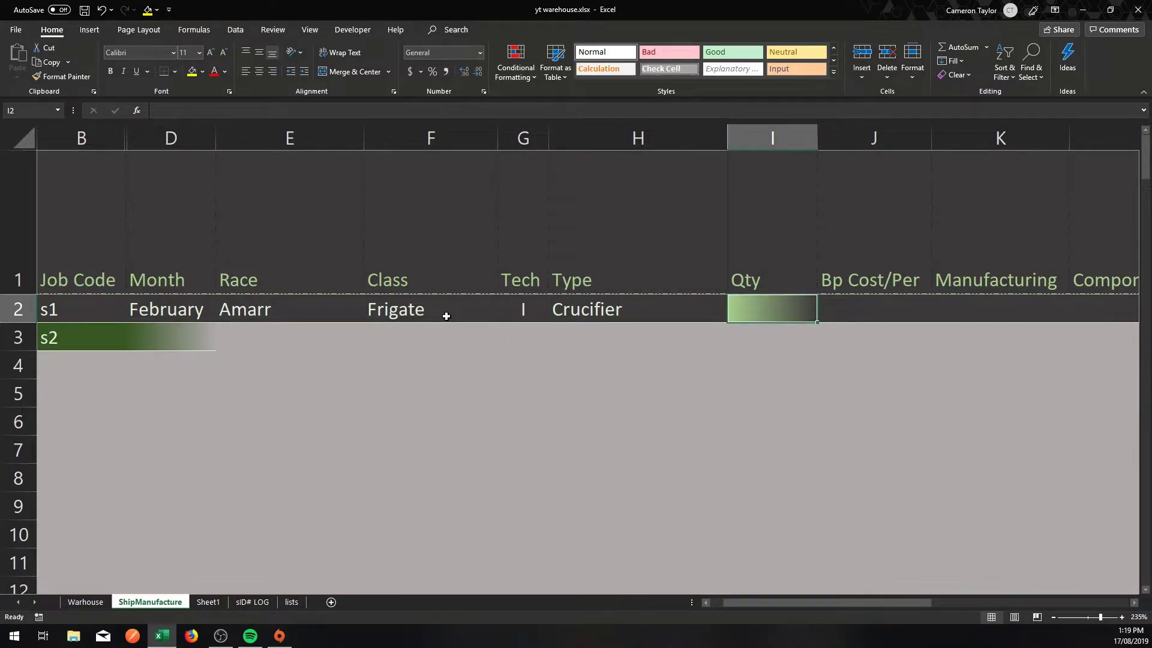
{"action": "type", "text": "3"}
{"action": "key", "text": "Tab"}
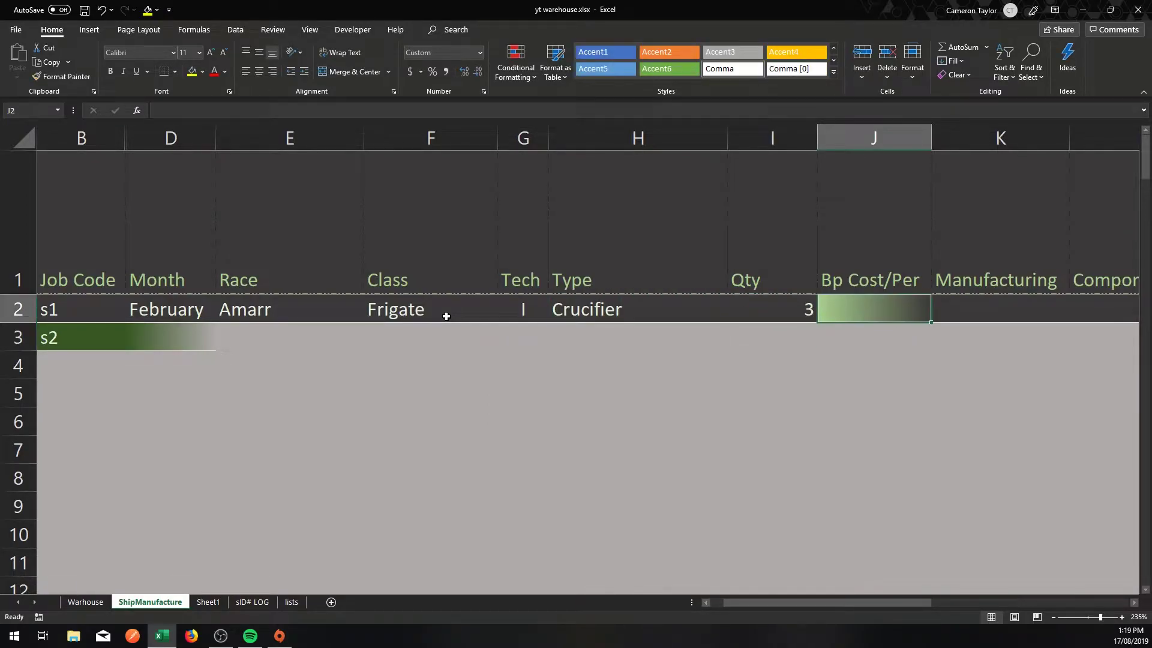
{"action": "key", "text": "Tab"}
{"action": "key", "text": "Tab"}
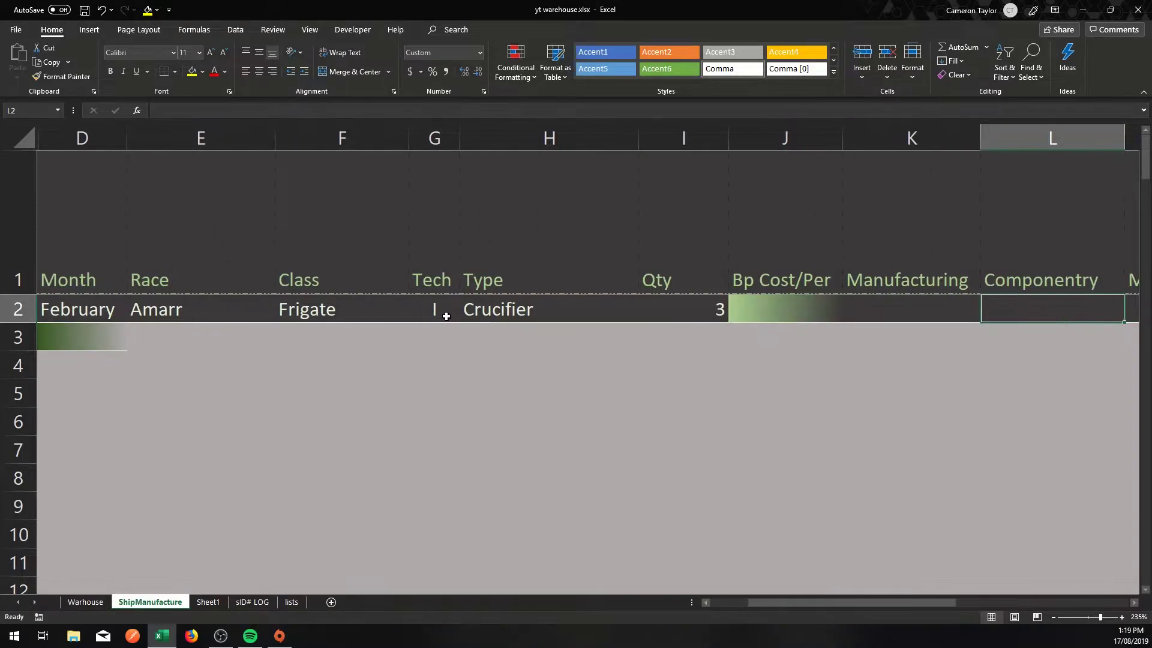
{"action": "key", "text": "shift+Tab"}
{"action": "key", "text": "shift+Tab"}
{"action": "key", "text": "shift+Tab"}
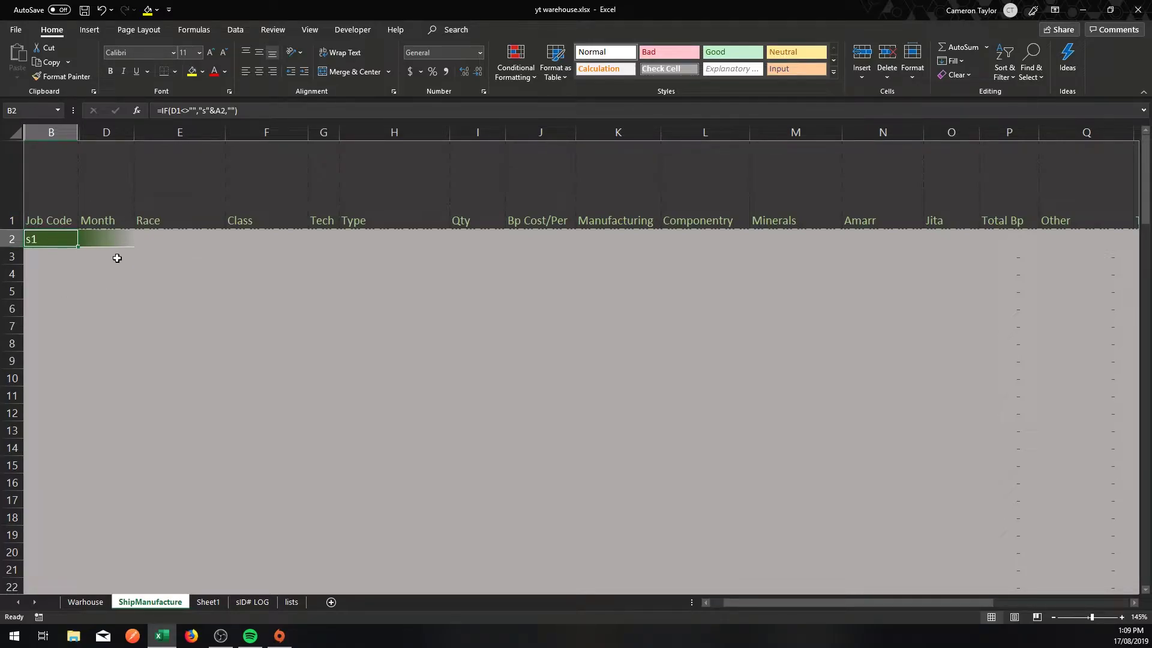
{"action": "left_click", "coordinate": [135, 268]}
{"action": "scroll", "coordinate": [108, 240], "scroll_direction": "up", "scroll_amount": 7}
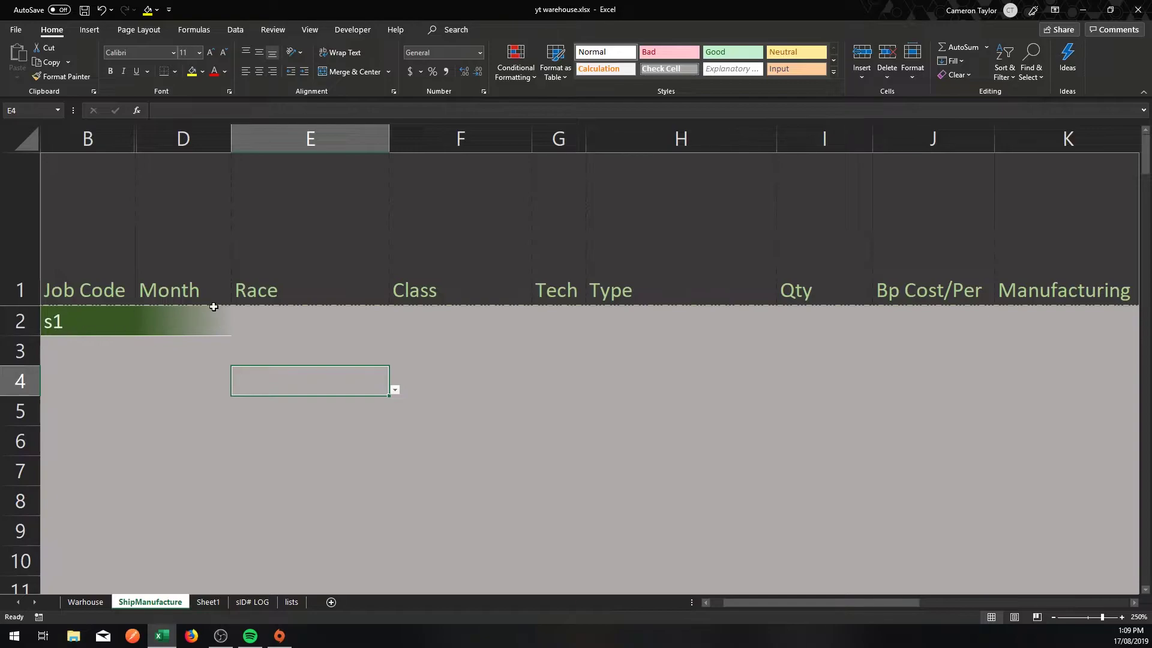
{"action": "left_click", "coordinate": [178, 317]}
{"action": "key", "text": "alt+Down"}
{"action": "key", "text": "Down"}
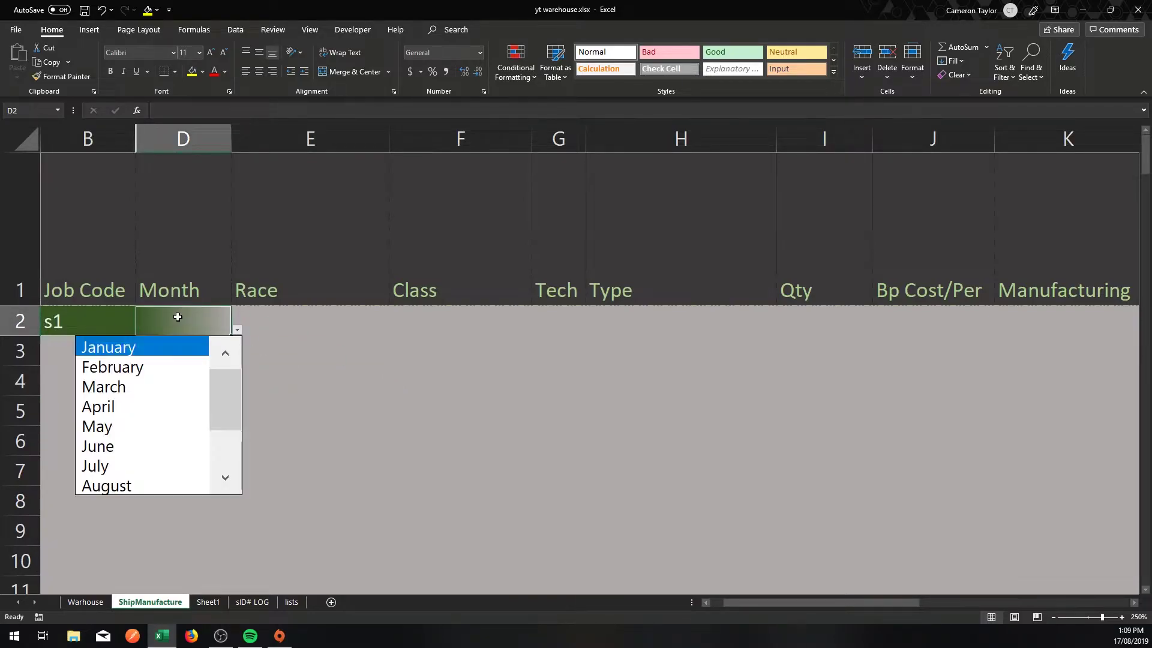
{"action": "key", "text": "Return"}
{"action": "key", "text": "Down"}
{"action": "key", "text": "alt+Down"}
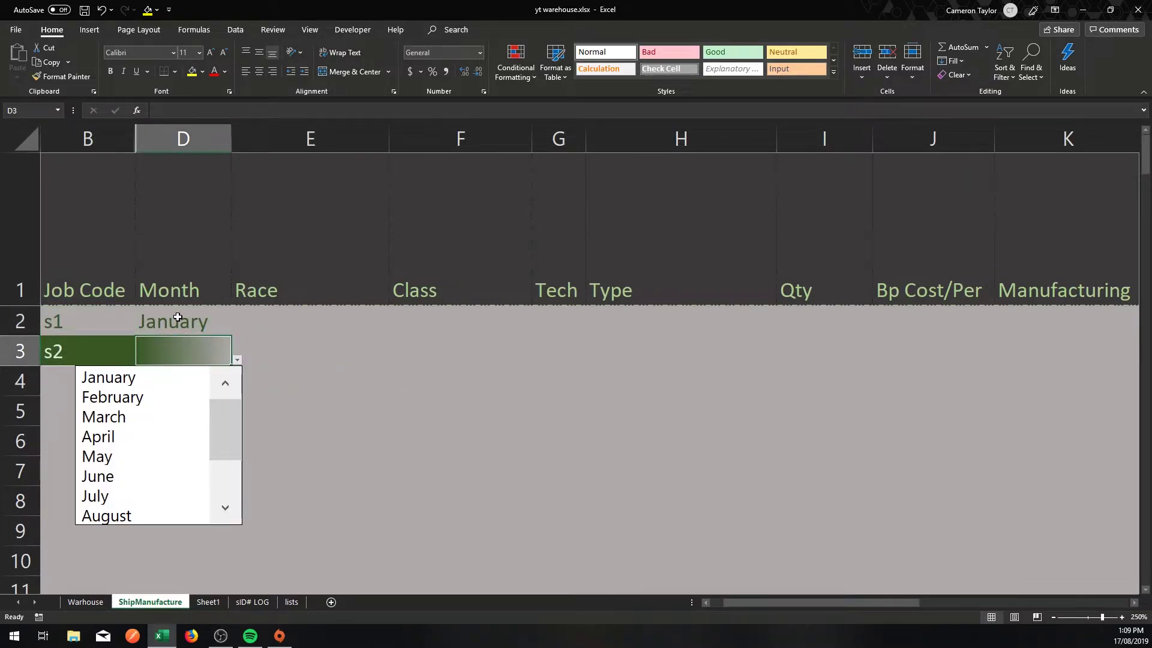
{"action": "key", "text": "Down"}
{"action": "key", "text": "Return"}
{"action": "key", "text": "Right"}
{"action": "key", "text": "Left"}
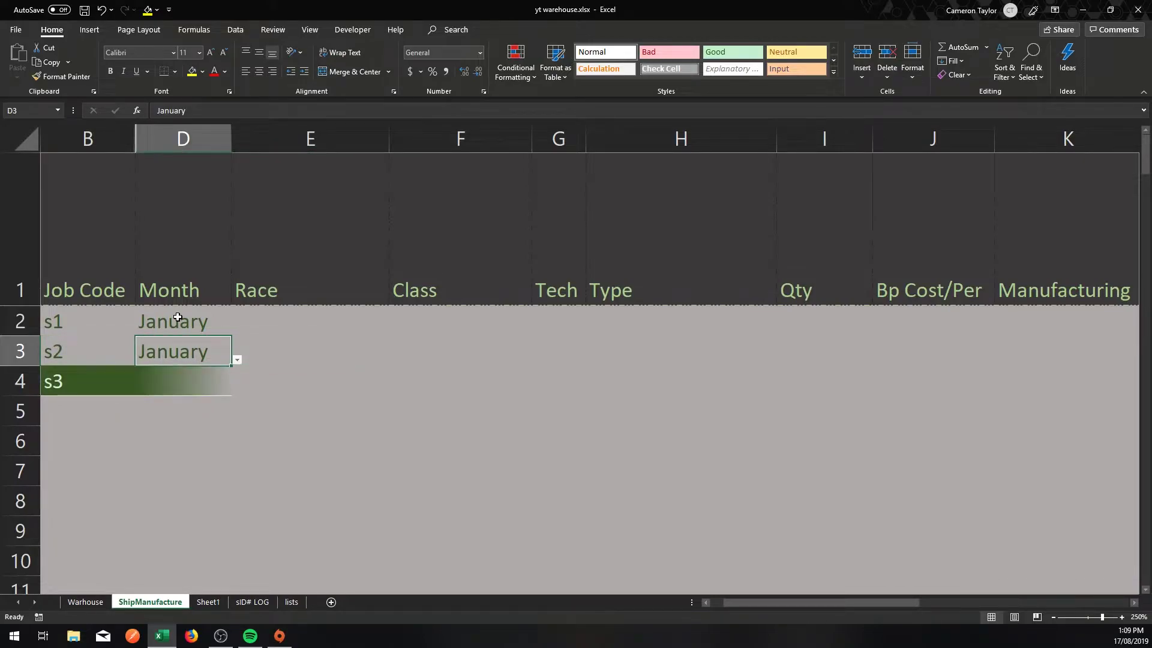
{"action": "key", "text": "Delete"}
{"action": "key", "text": "Up"}
{"action": "key", "text": "Delete"}
{"action": "key", "text": "Right"}
{"action": "key", "text": "Left"}
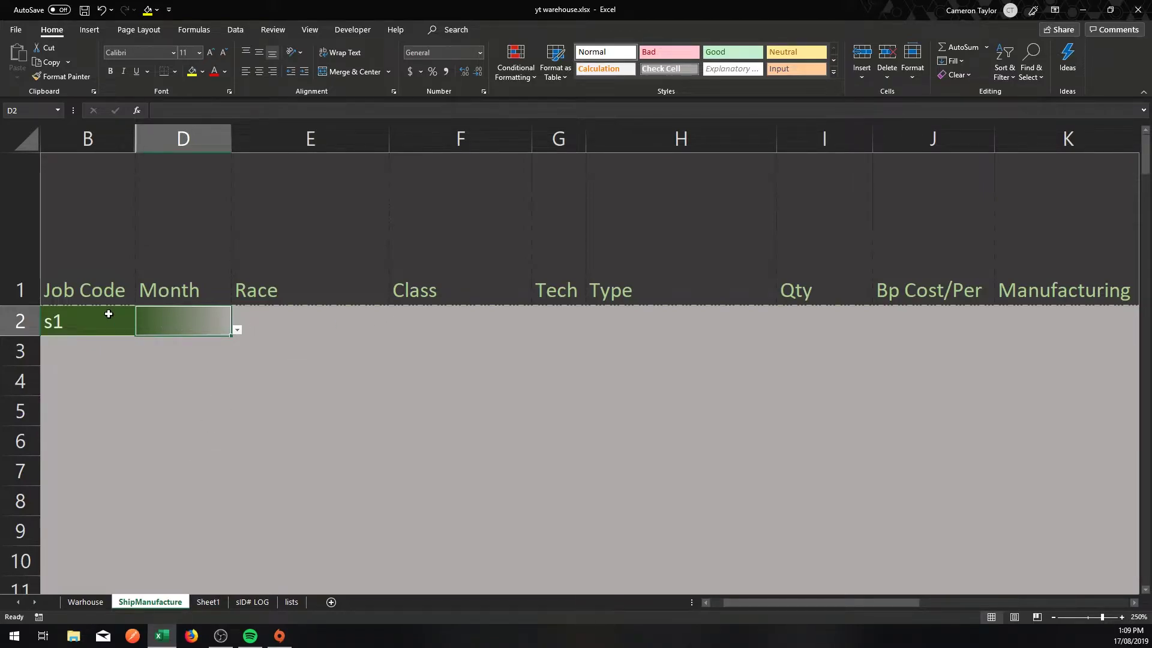
Step: Replace January with February in job s1's Month cell D2, then select header D1
{"action": "key", "text": "alt+Down"}
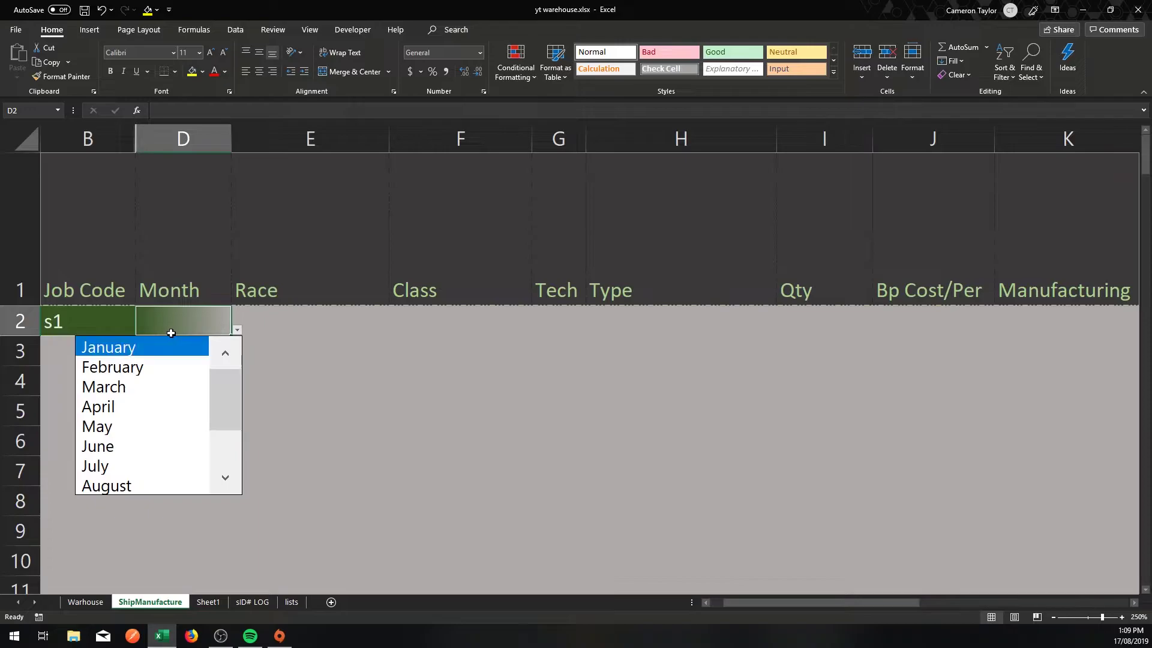
{"action": "key", "text": "Return"}
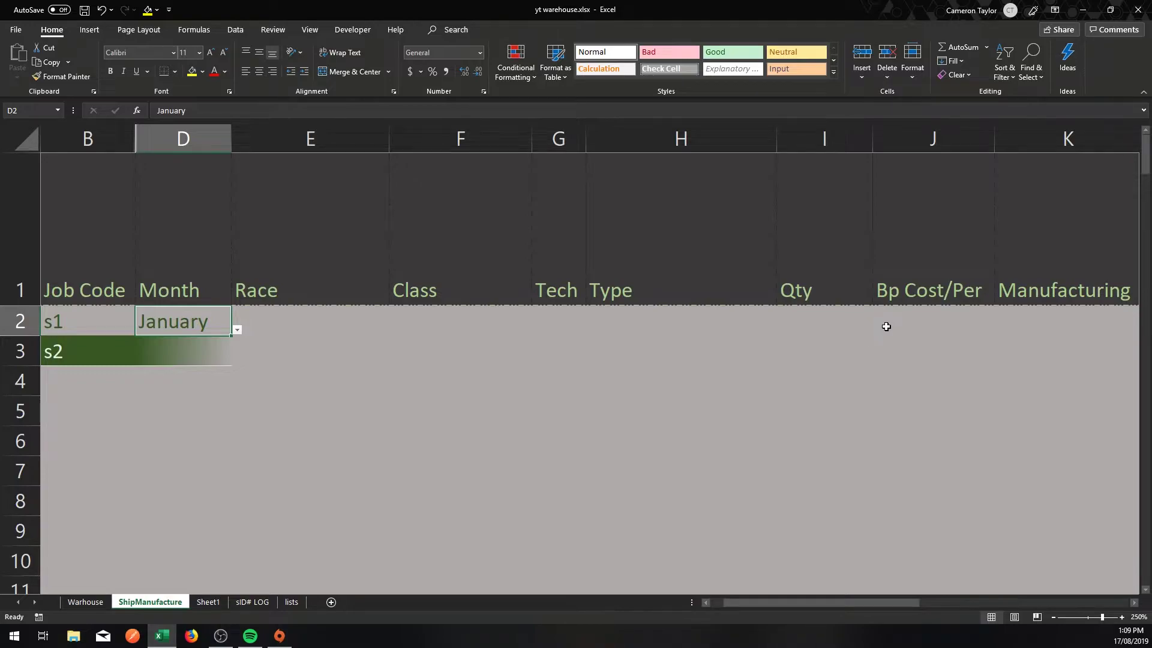
{"action": "key", "text": "Delete"}
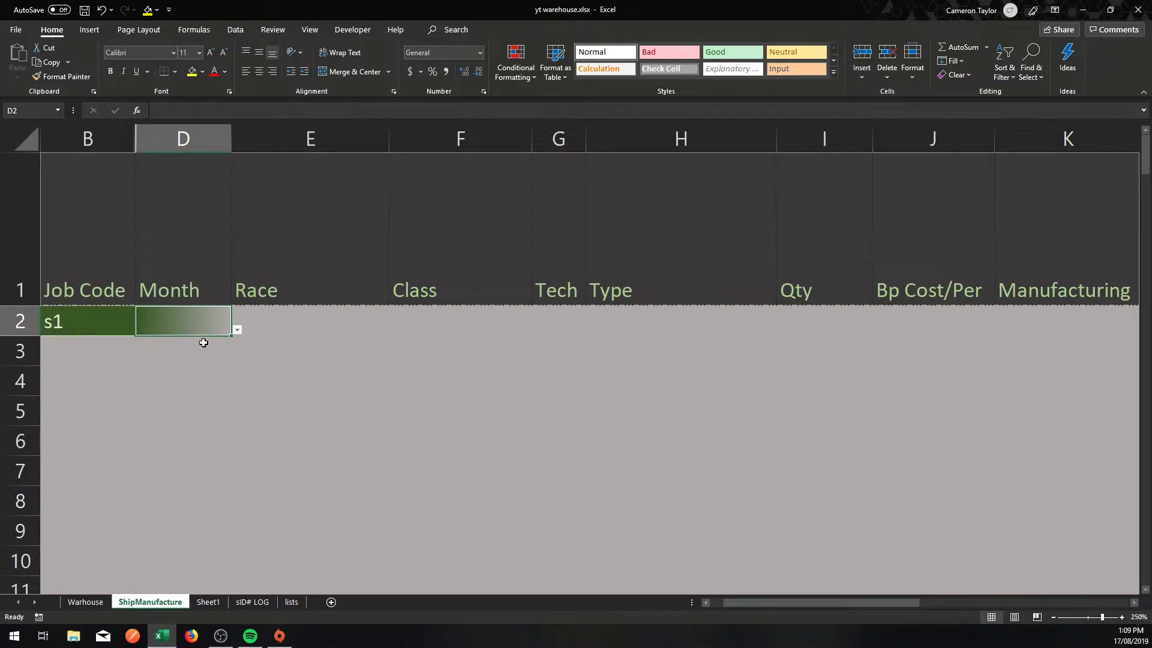
{"action": "key", "text": "alt+Down"}
{"action": "key", "text": "Down"}
{"action": "key", "text": "Return"}
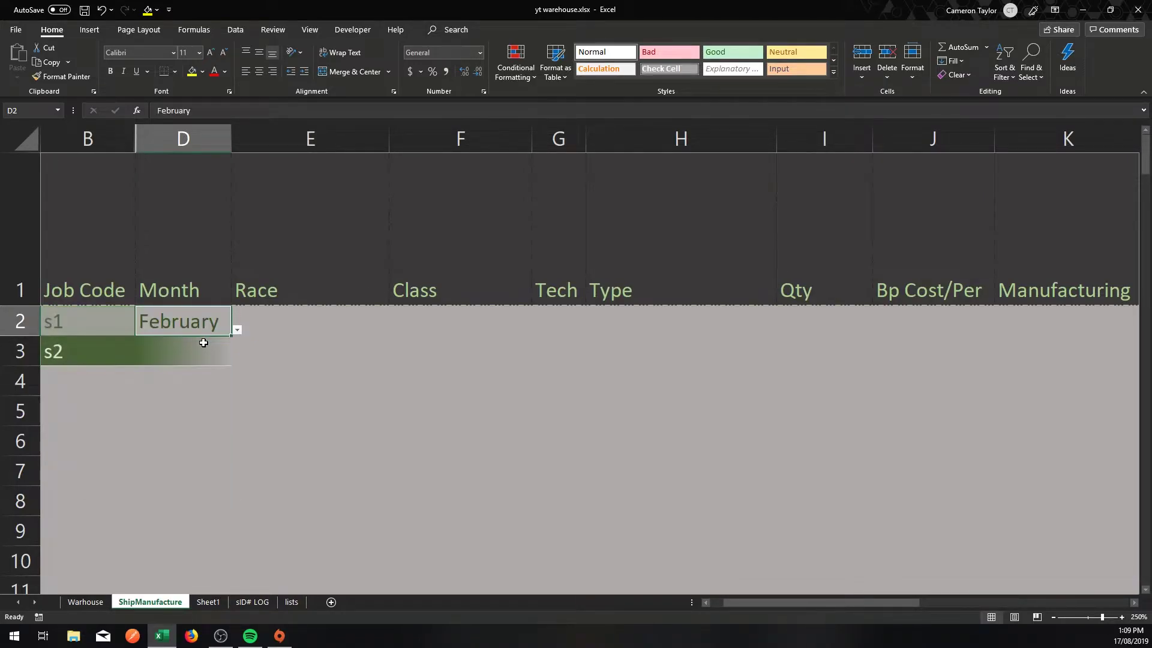
{"action": "left_click", "coordinate": [237, 313]}
{"action": "left_click", "coordinate": [229, 319]}
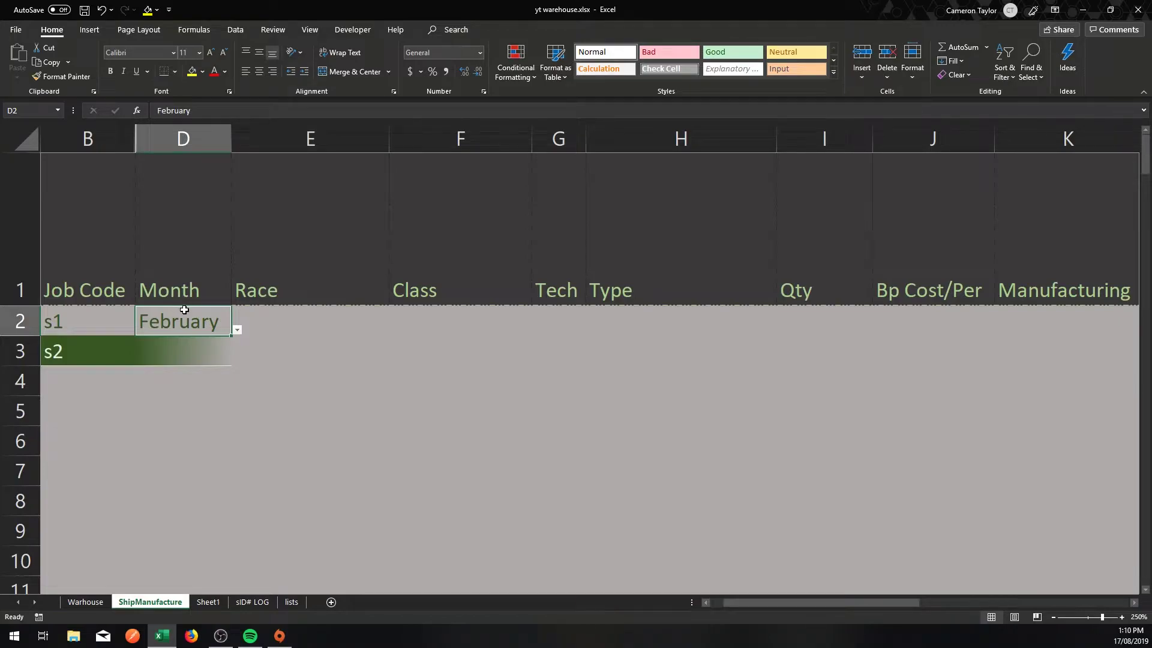
{"action": "left_click", "coordinate": [187, 237]}
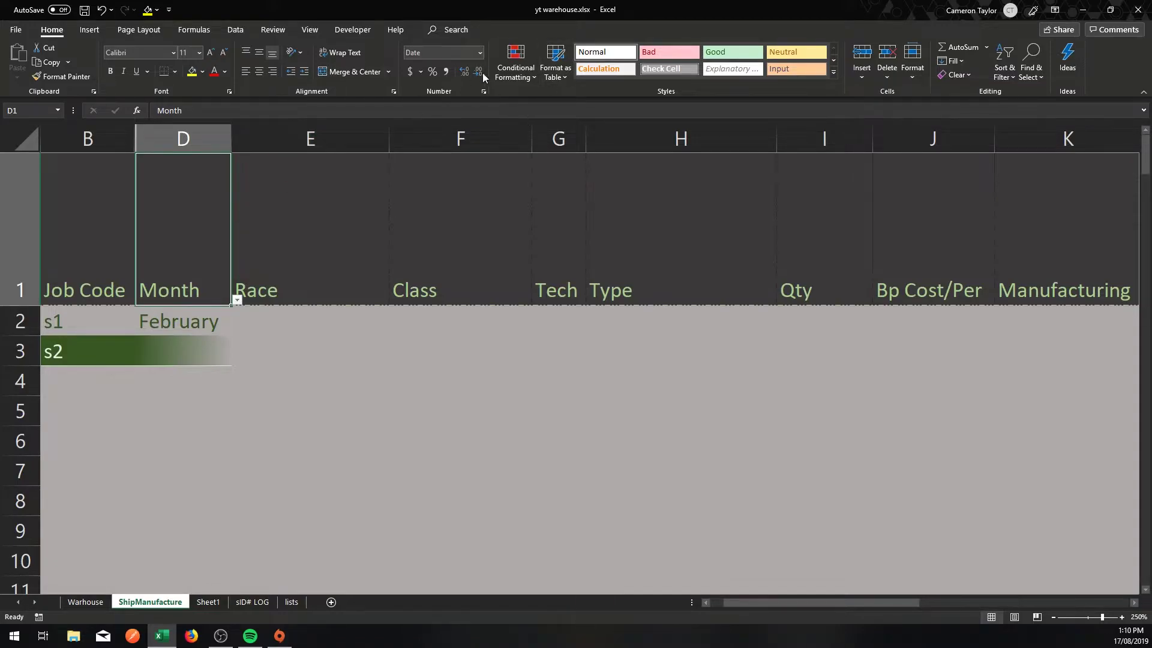
Step: Start a new conditional formatting rule of type 'Use a formula to determine which cells to format'
{"action": "left_click", "coordinate": [513, 67]}
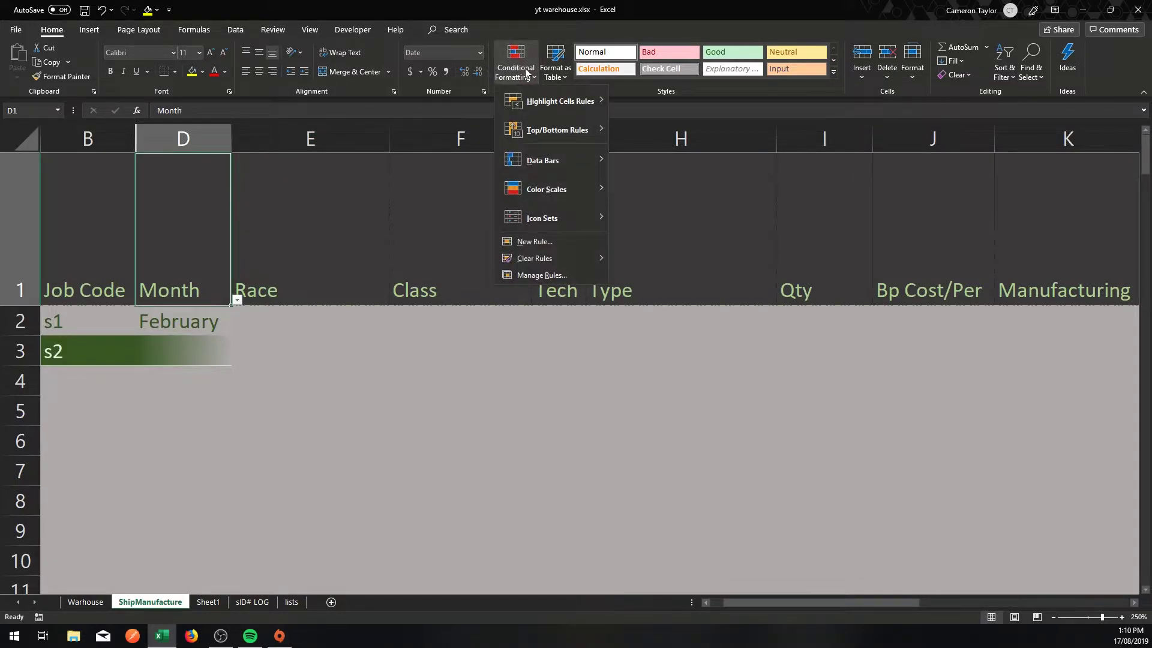
{"action": "left_click", "coordinate": [551, 241]}
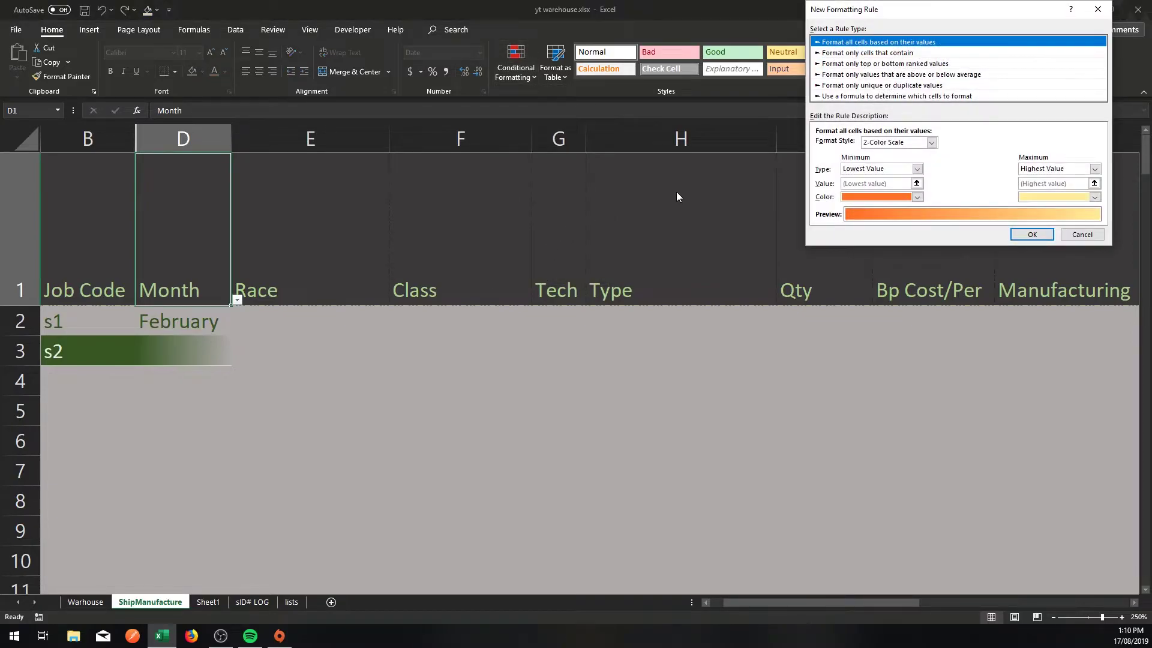
{"action": "left_click", "coordinate": [835, 96]}
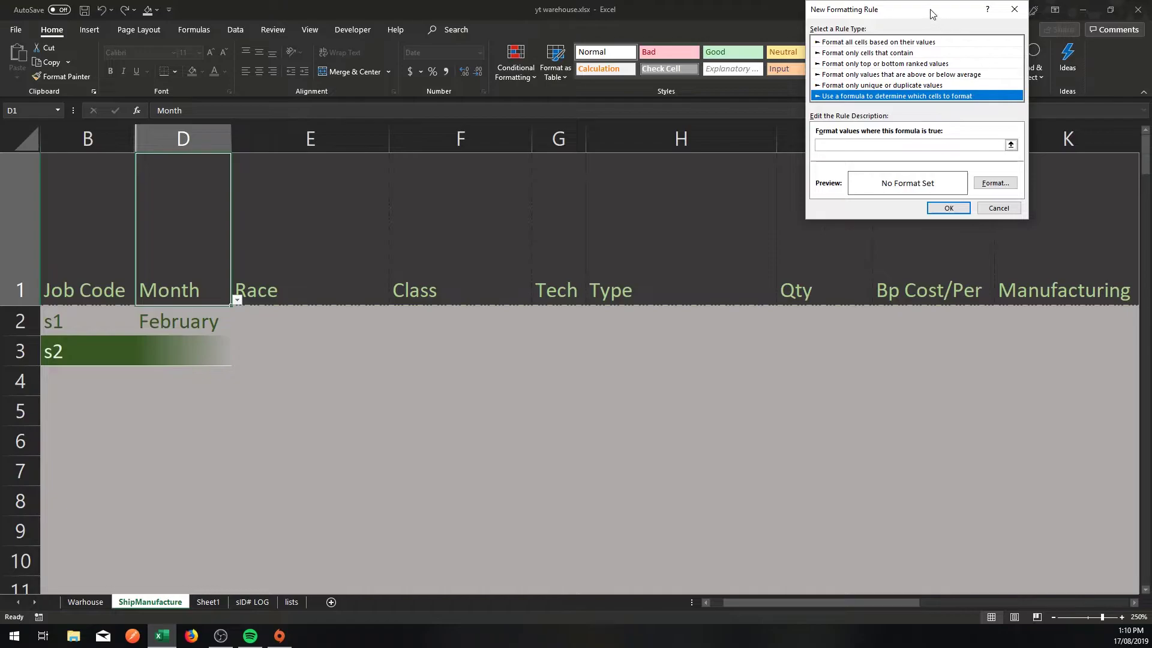
{"action": "left_click_drag", "start_coordinate": [933, 14], "coordinate": [1054, 14]}
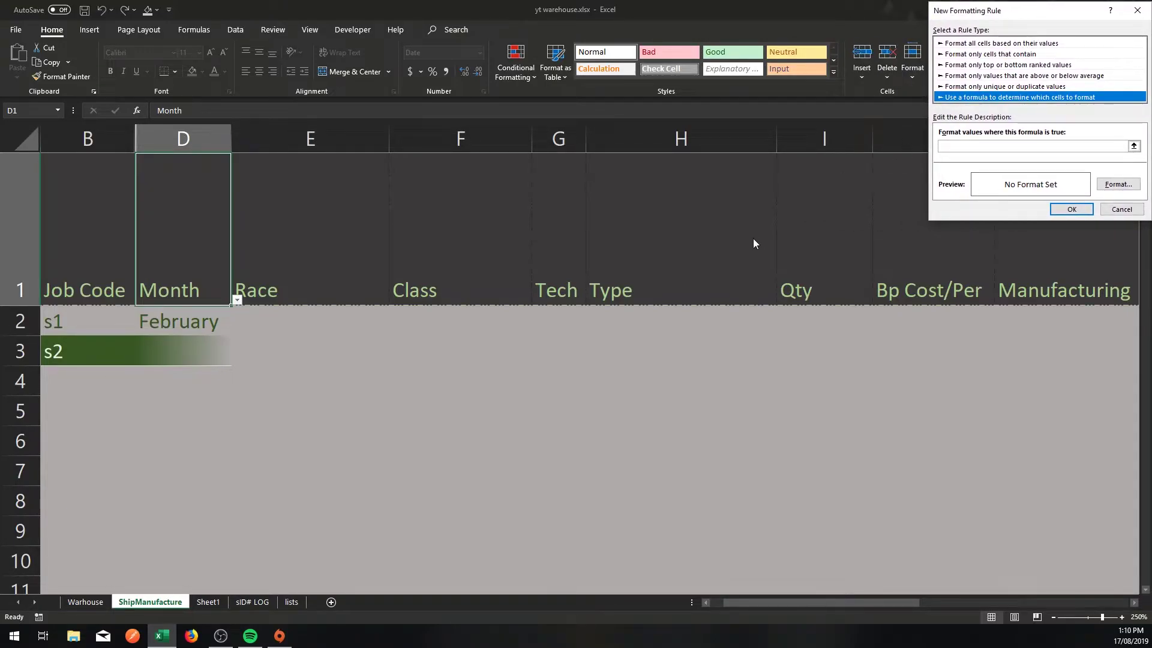
Step: Write the formula start =and($D1<>"" using a column-locked D1 reference
{"action": "left_click", "coordinate": [955, 147]}
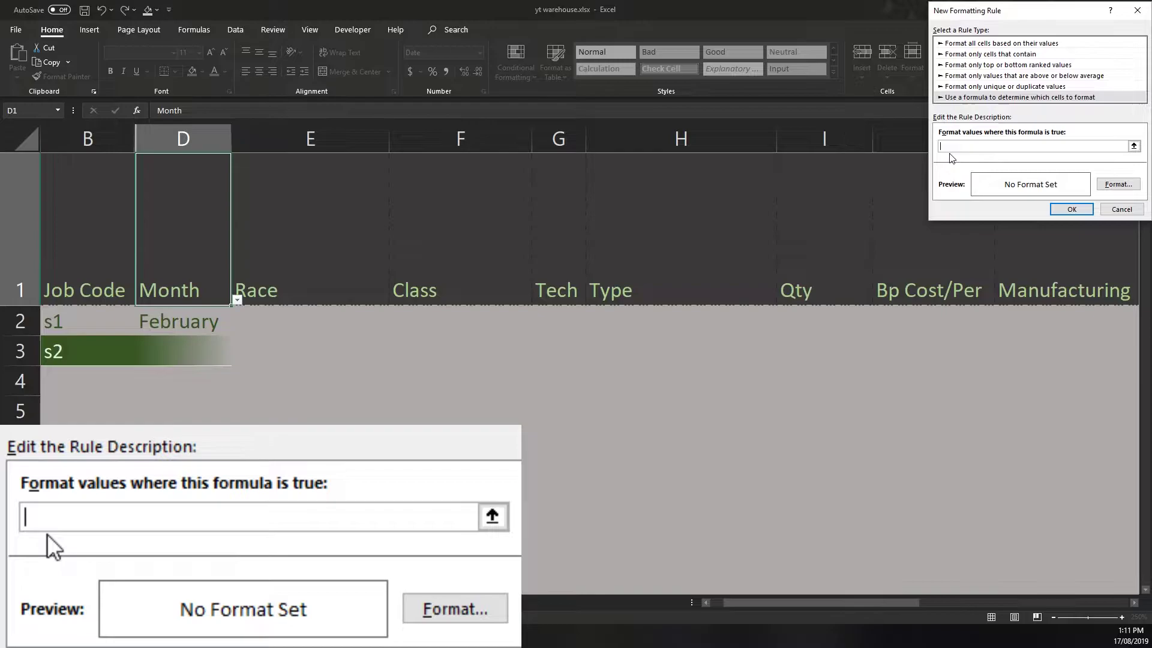
{"action": "type", "text": "="}
{"action": "left_click", "coordinate": [176, 256]}
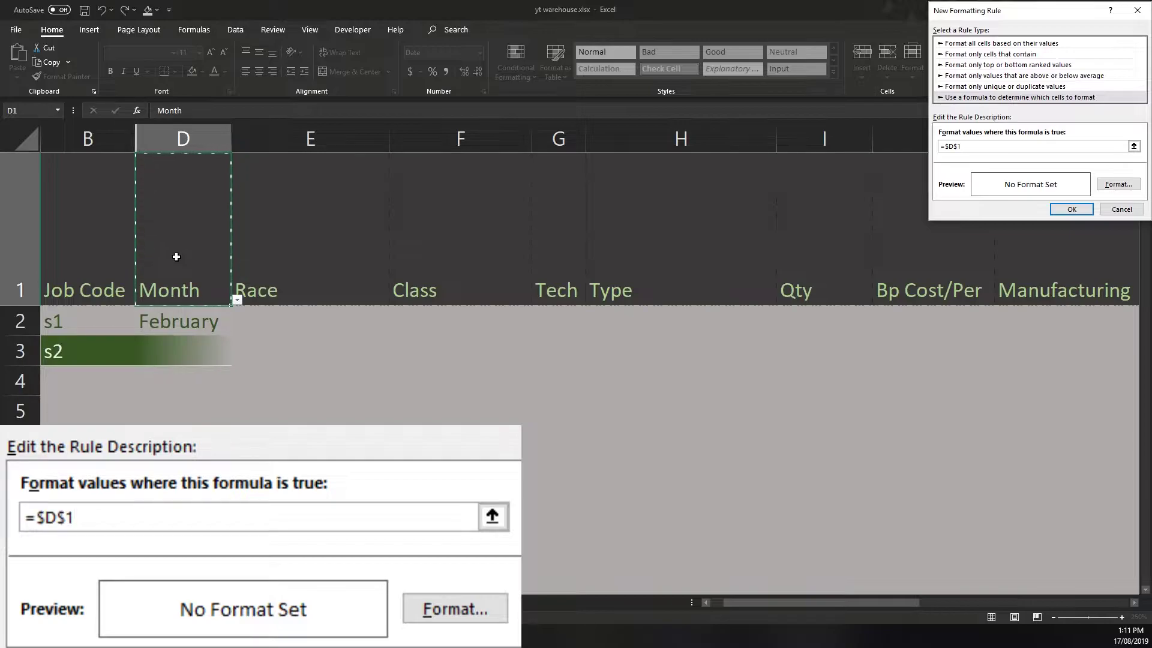
{"action": "key", "text": "F4"}
{"action": "key", "text": "F4"}
{"action": "type", "text": "="}
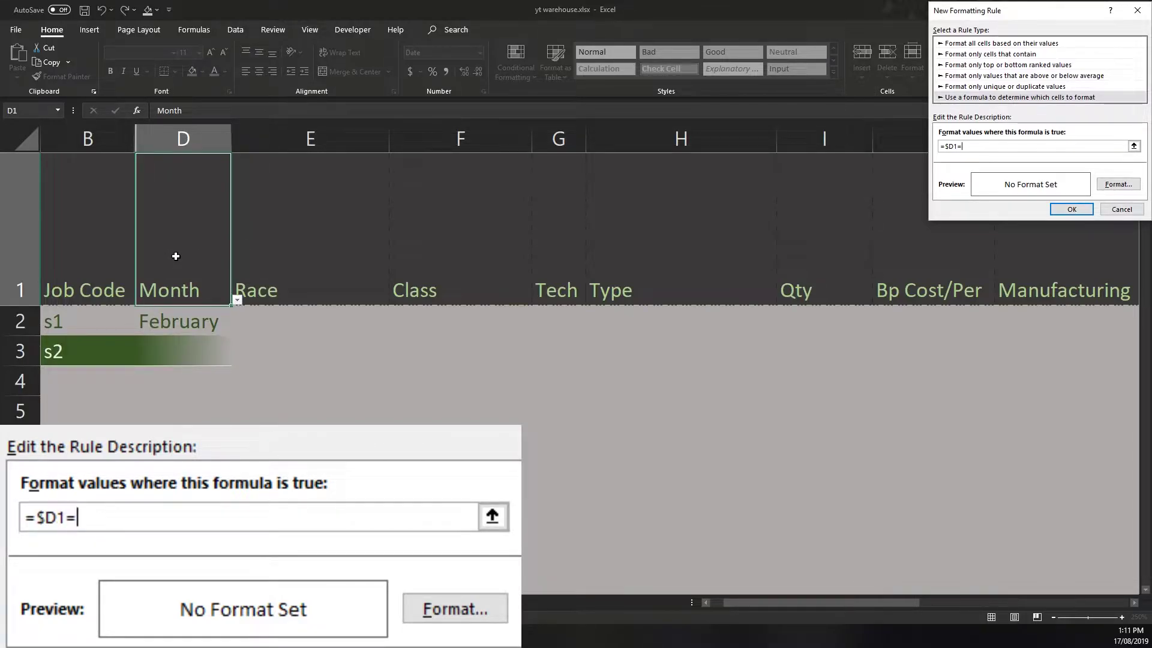
{"action": "key", "text": "BackSpace"}
{"action": "type", "text": "<>\"\""}
{"action": "left_click", "coordinate": [945, 147]}
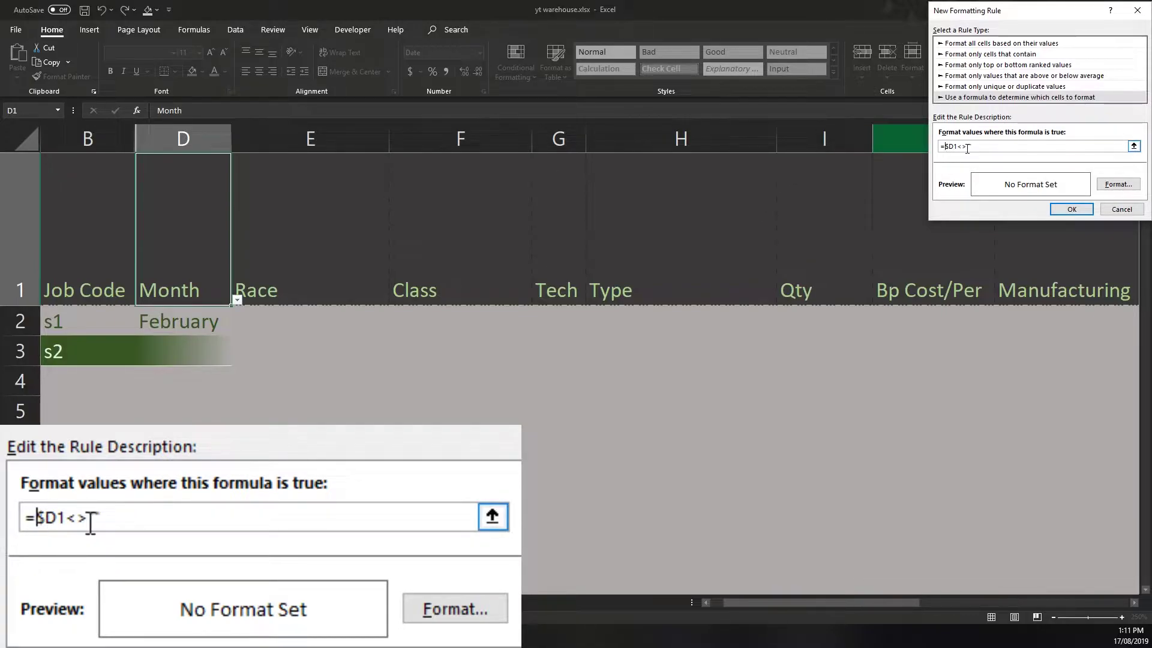
{"action": "type", "text": "and("}
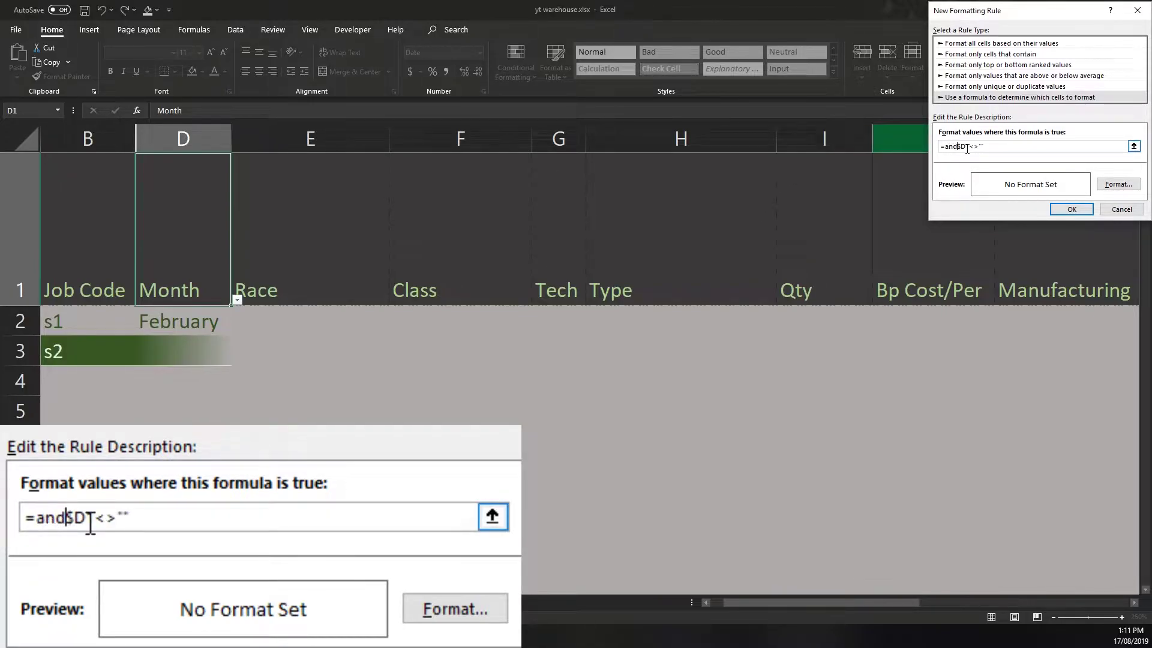
{"action": "left_click", "coordinate": [1005, 147]}
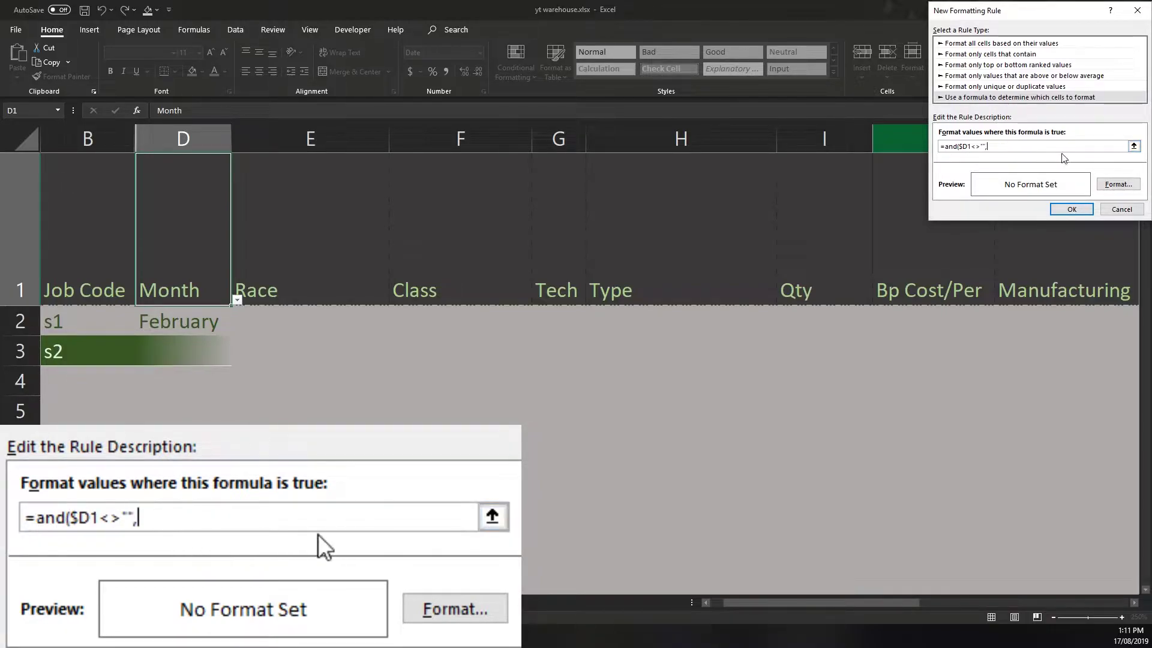
Step: Complete the formula as =and($D1<>"",$AA1="") with a column-locked AA1 reference
{"action": "type", "text": ","}
{"action": "left_click_drag", "start_coordinate": [817, 600], "coordinate": [993, 587]}
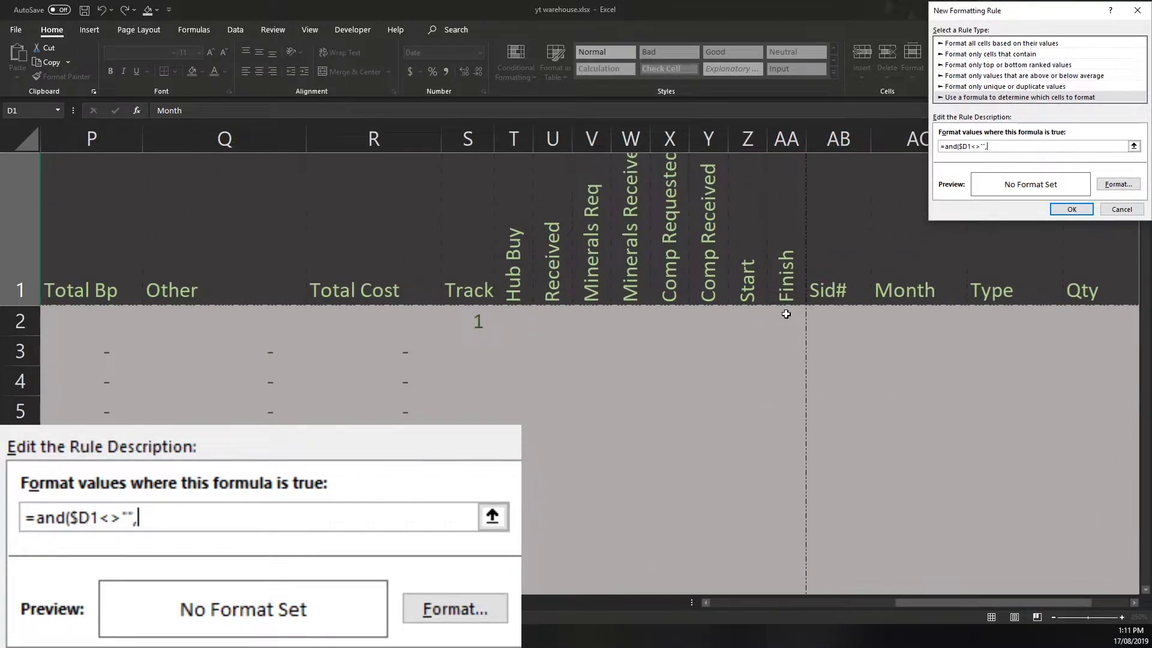
{"action": "left_click", "coordinate": [796, 225]}
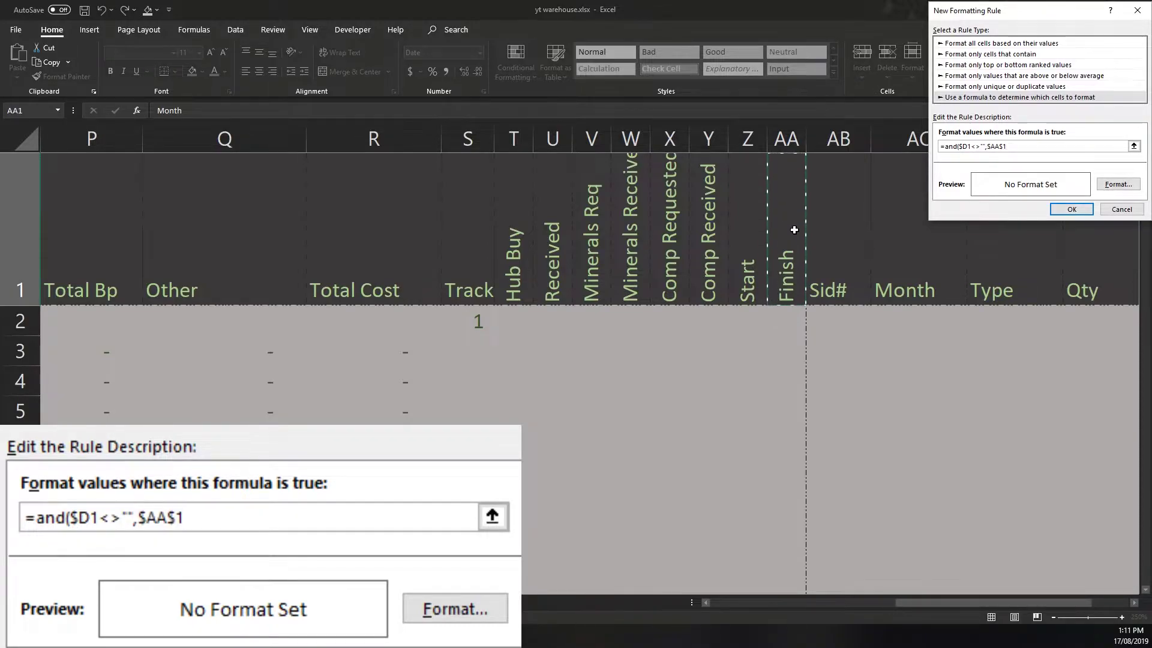
{"action": "key", "text": "F4"}
{"action": "key", "text": "F4"}
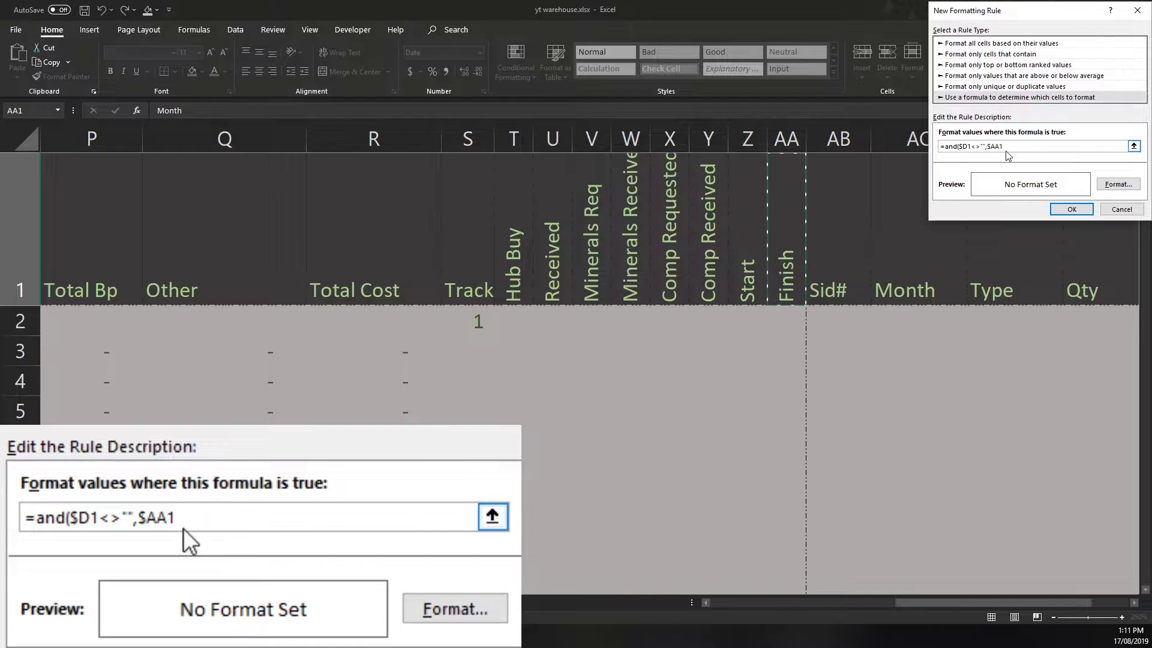
{"action": "type", "text": "+"}
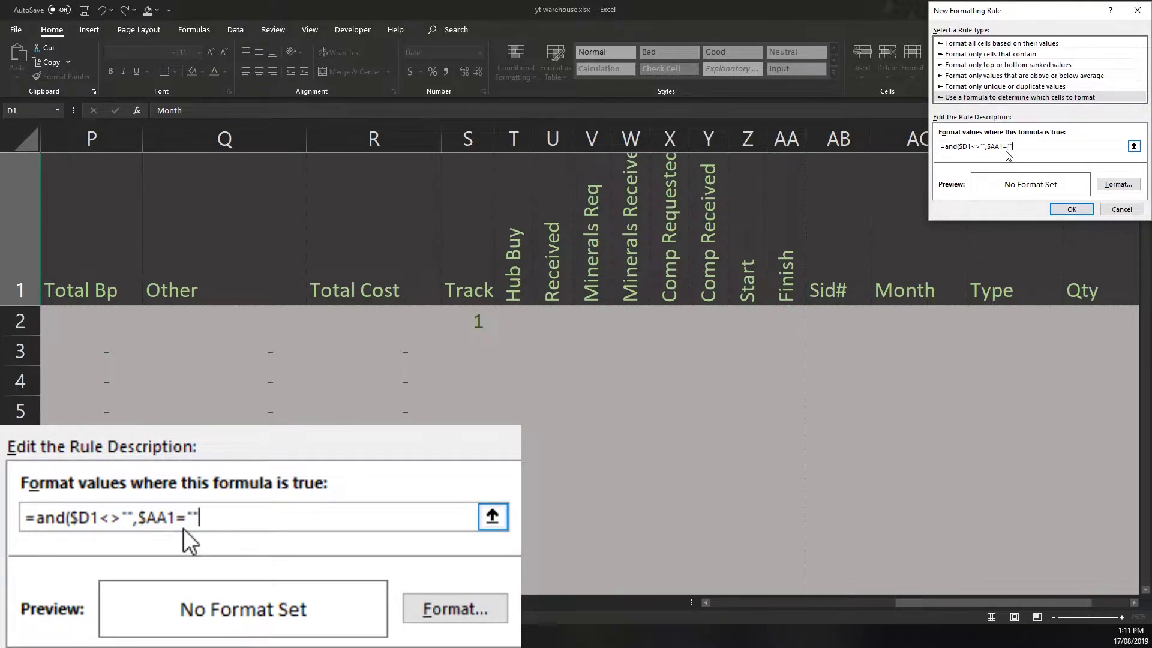
{"action": "type", "text": "\"\")"}
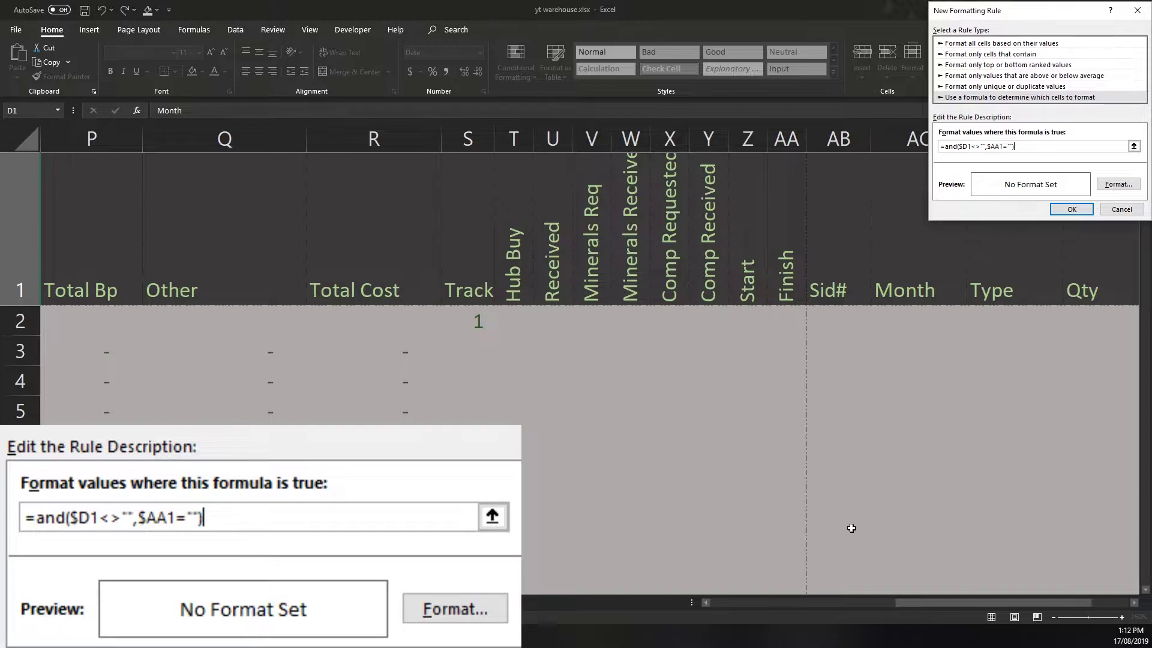
{"action": "left_click_drag", "start_coordinate": [908, 601], "coordinate": [713, 602]}
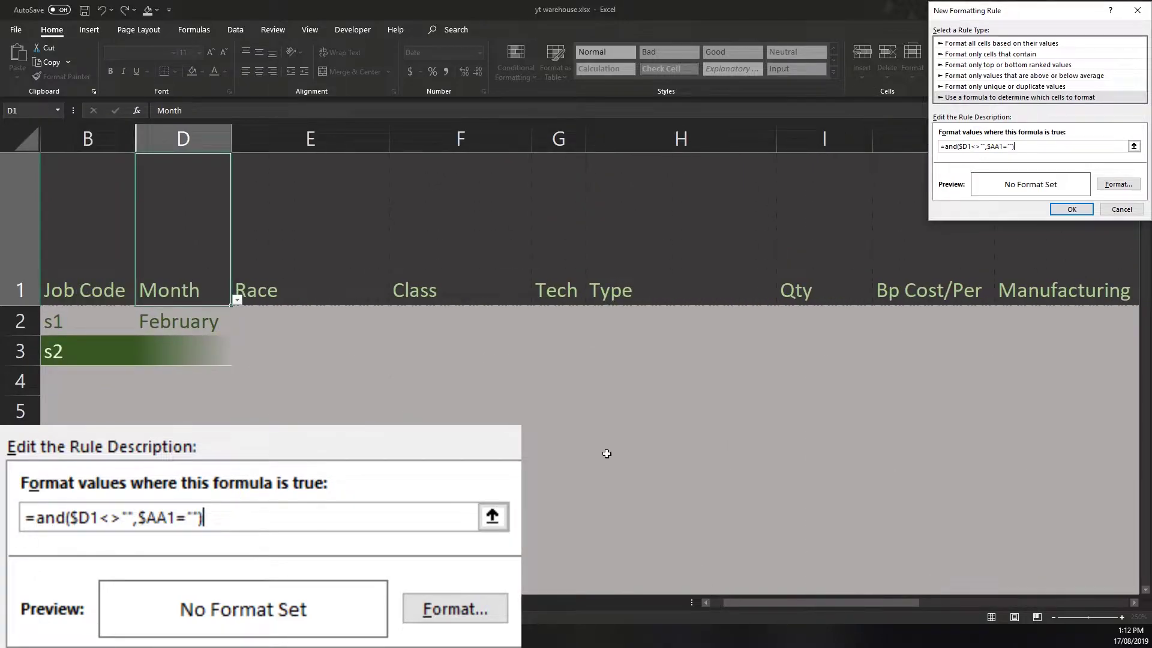
Step: Give the rule's format a dark grey background fill
{"action": "left_click", "coordinate": [1111, 187]}
{"action": "left_click_drag", "start_coordinate": [947, 21], "coordinate": [754, 18]}
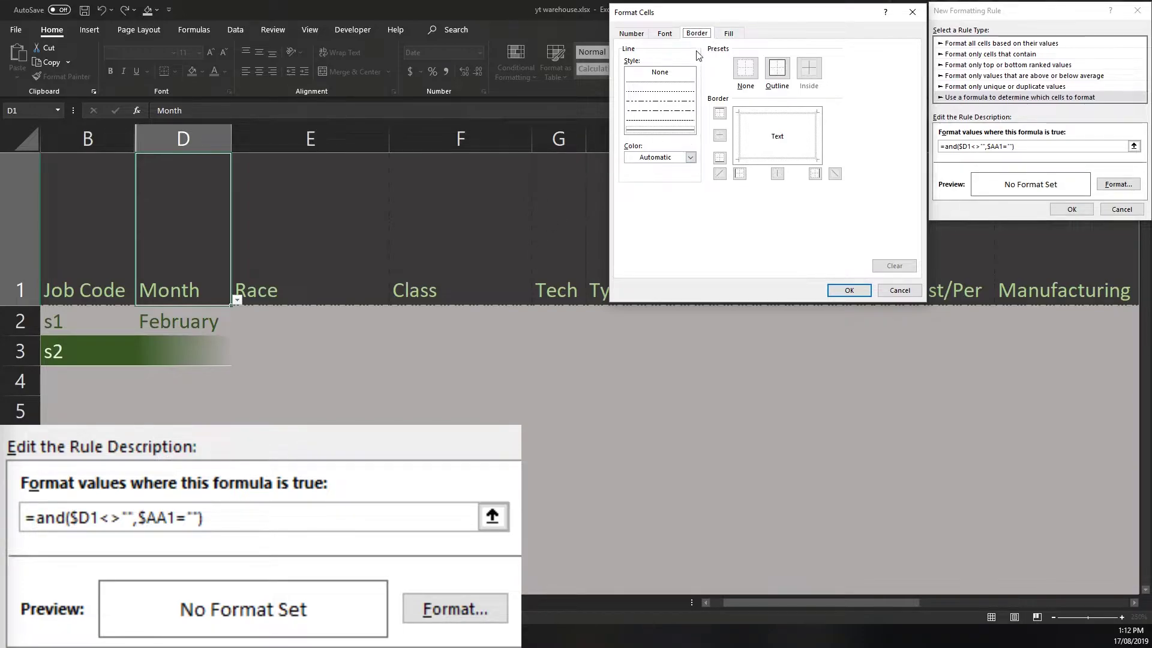
{"action": "left_click", "coordinate": [733, 35]}
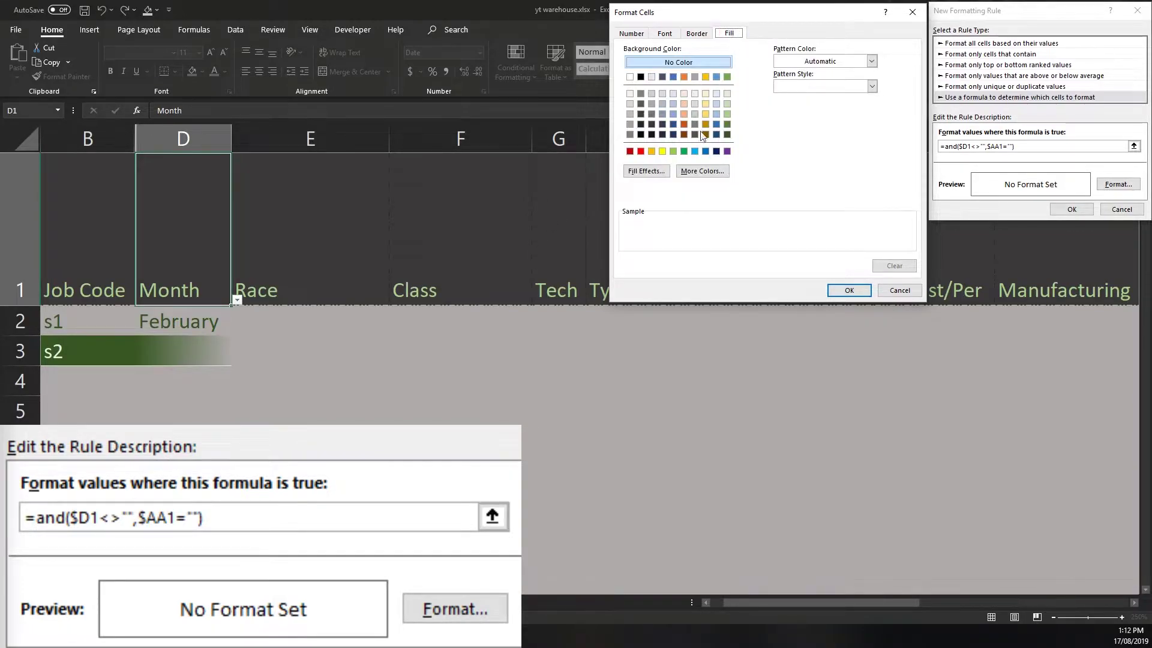
{"action": "left_click", "coordinate": [652, 125]}
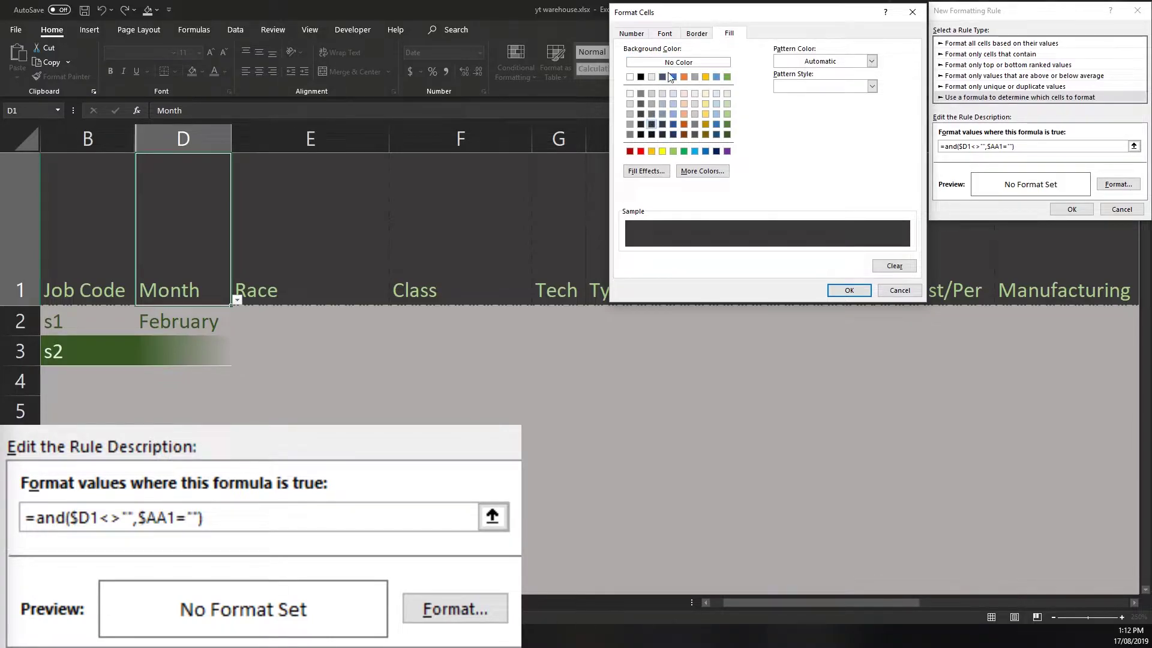
Step: Add a pale-coloured bottom border to the rule's format
{"action": "left_click", "coordinate": [695, 36]}
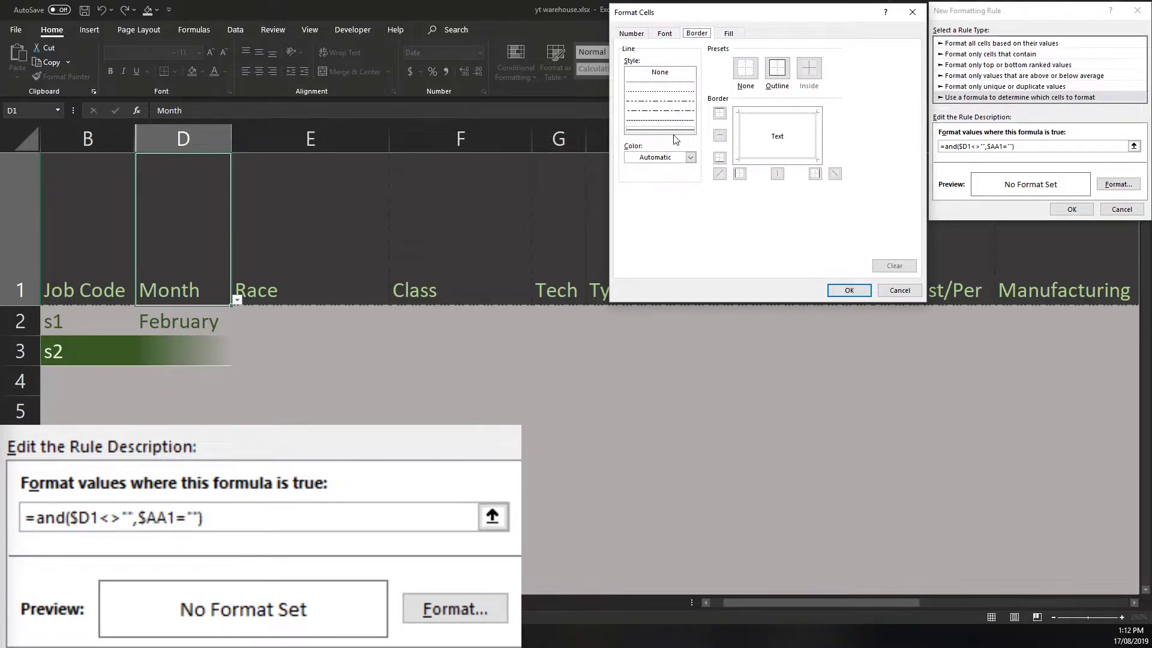
{"action": "left_click", "coordinate": [690, 158]}
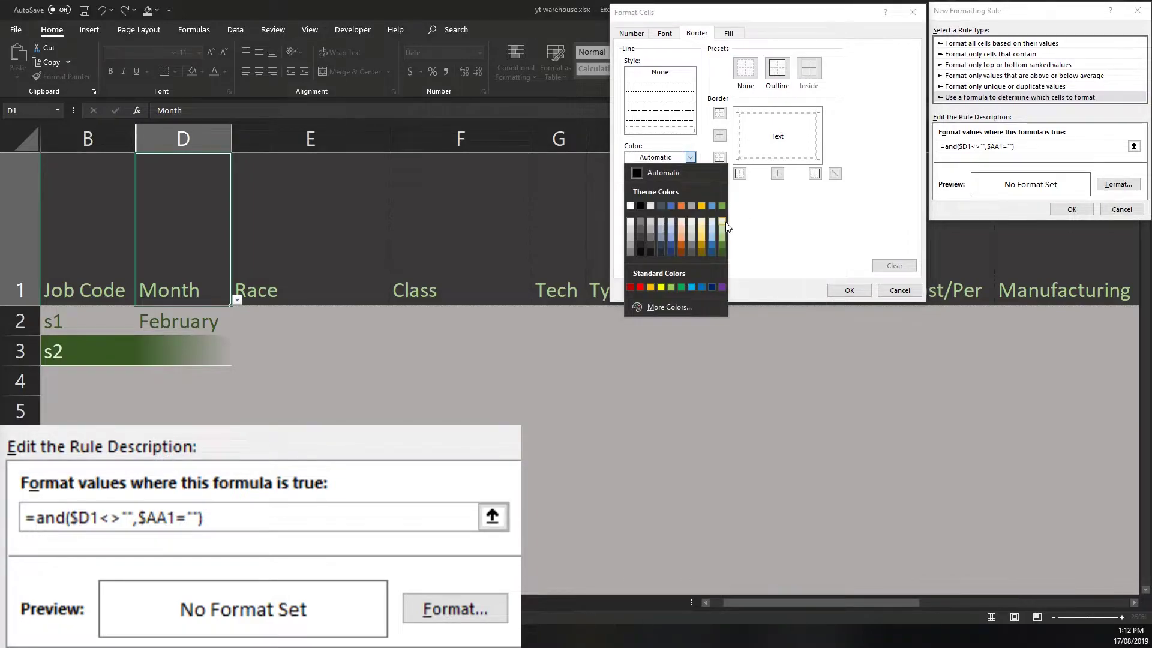
{"action": "left_click", "coordinate": [724, 222]}
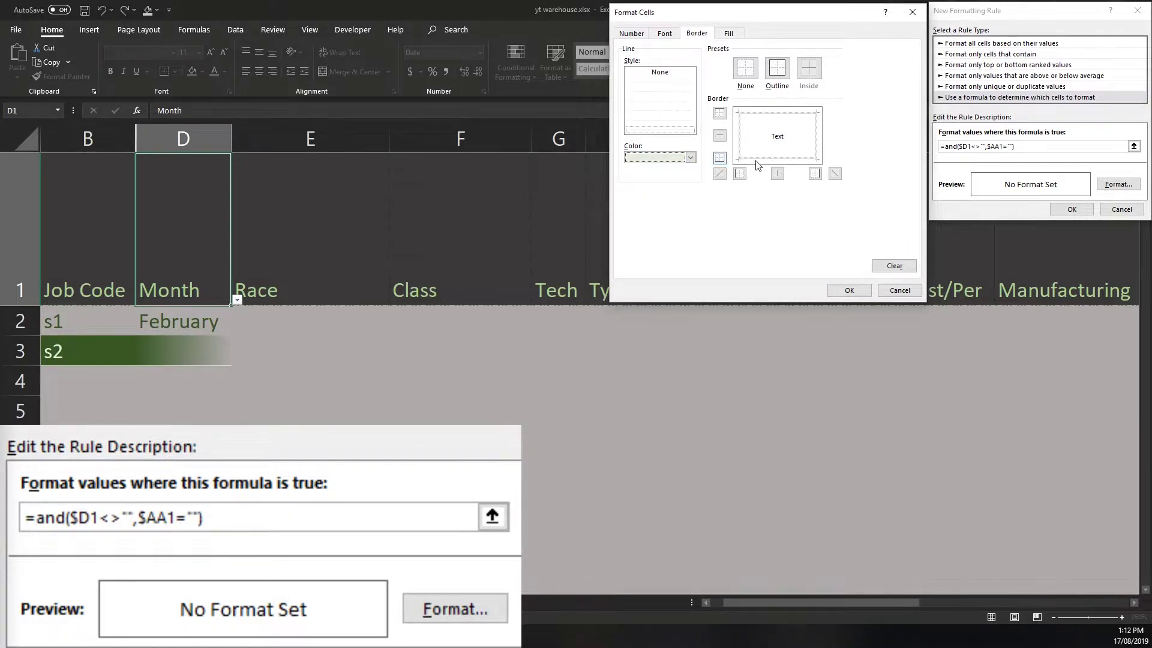
{"action": "left_click", "coordinate": [663, 129]}
{"action": "left_click", "coordinate": [772, 162]}
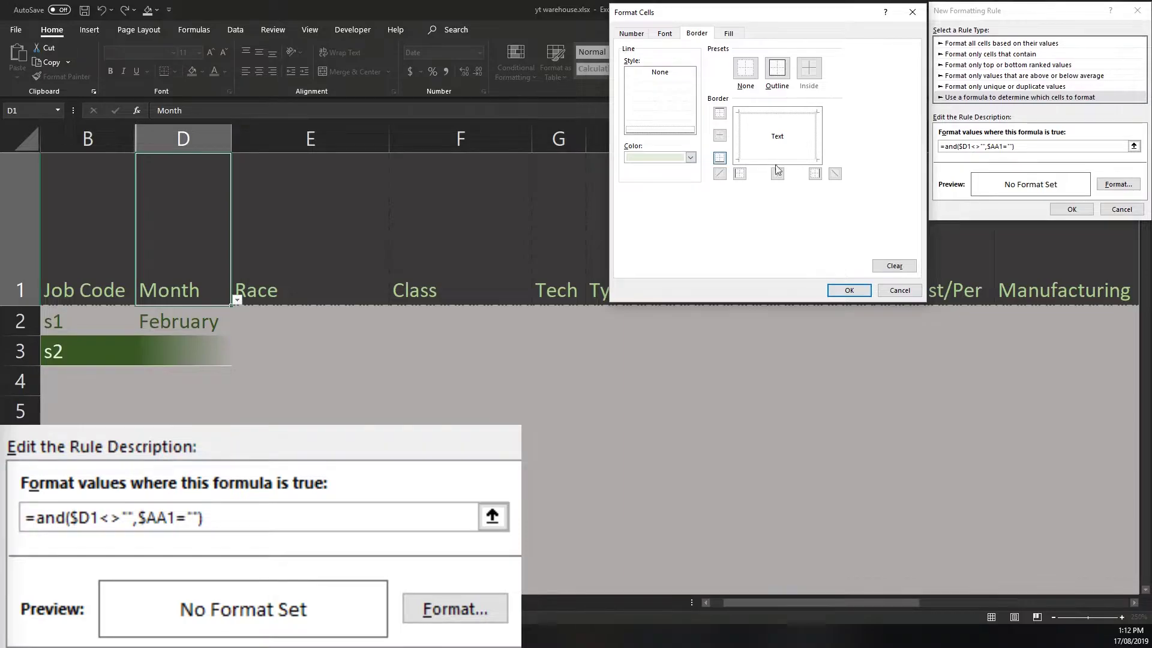
Step: Set a pale font colour and save the formatting rule
{"action": "left_click", "coordinate": [671, 35]}
{"action": "left_click", "coordinate": [848, 133]}
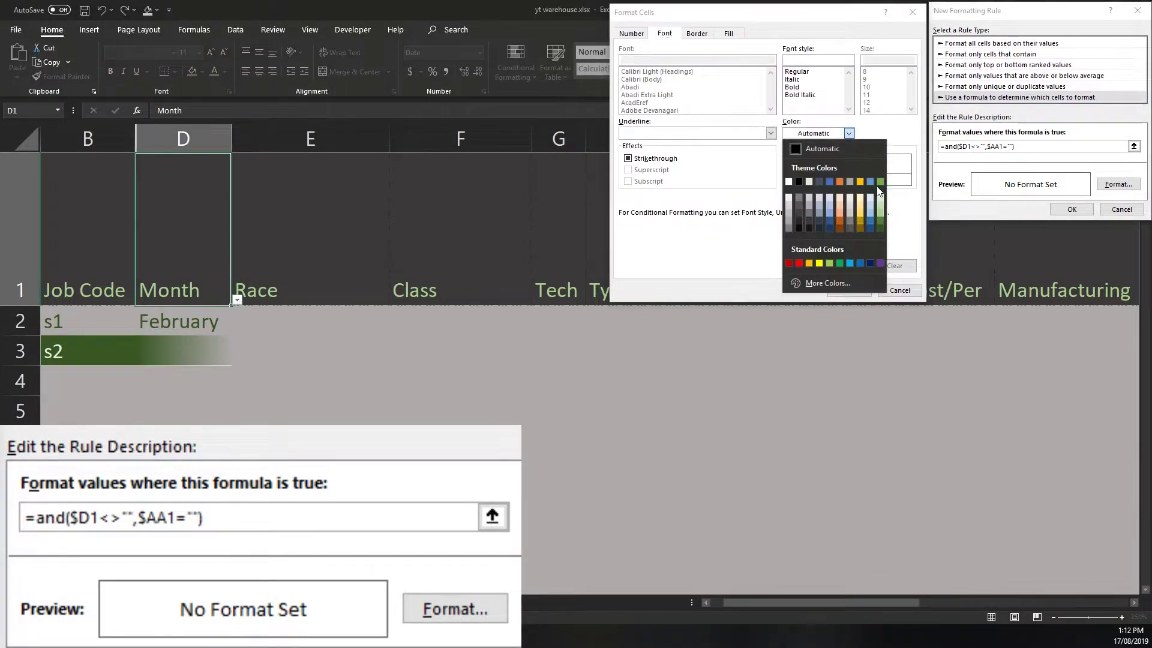
{"action": "left_click", "coordinate": [880, 200]}
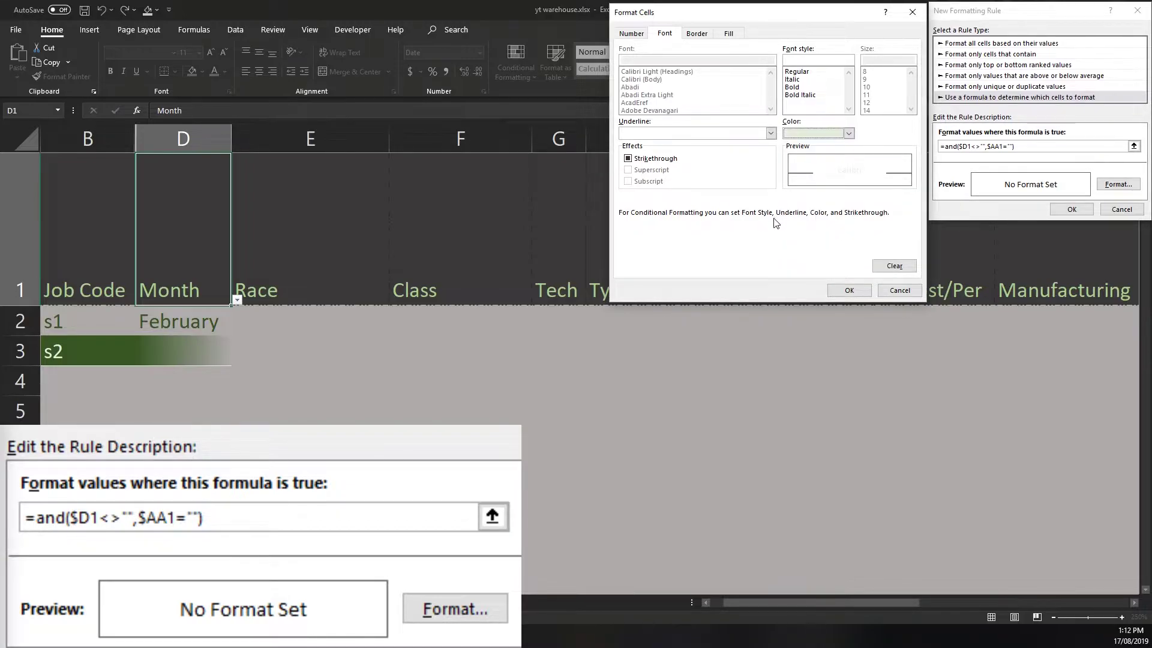
{"action": "left_click", "coordinate": [833, 294]}
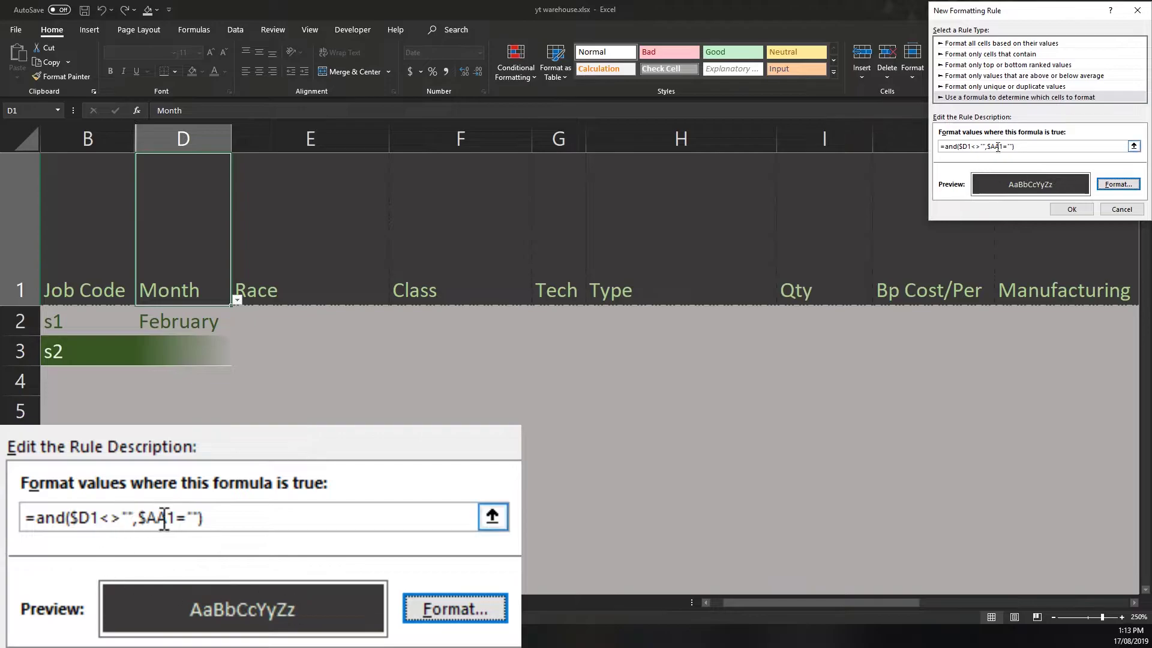
{"action": "left_click", "coordinate": [1061, 211]}
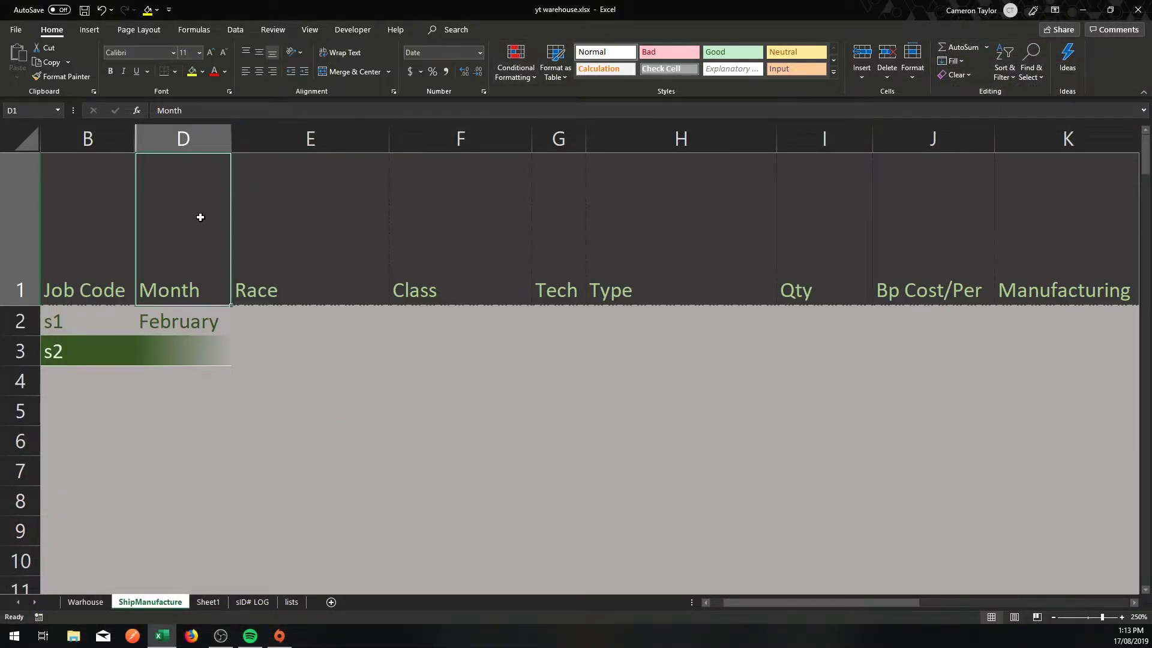
Step: In Manage Rules, change the new rule's Applies to range to =$B:$S and apply it
{"action": "left_click", "coordinate": [525, 75]}
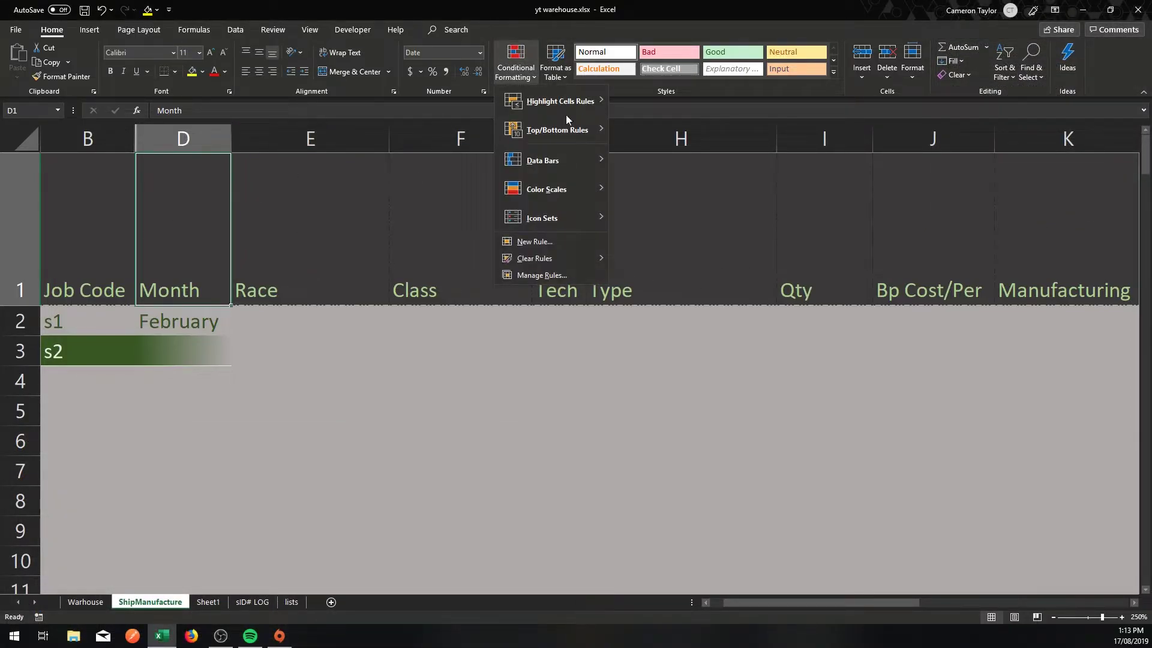
{"action": "left_click", "coordinate": [536, 275]}
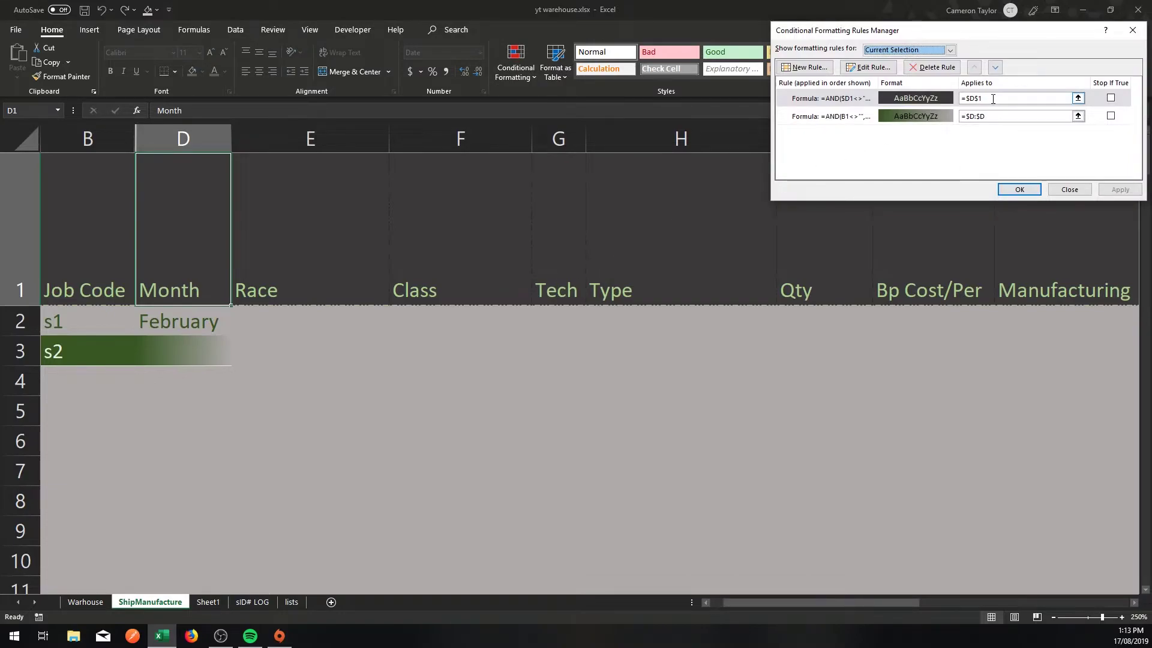
{"action": "left_click", "coordinate": [993, 99]}
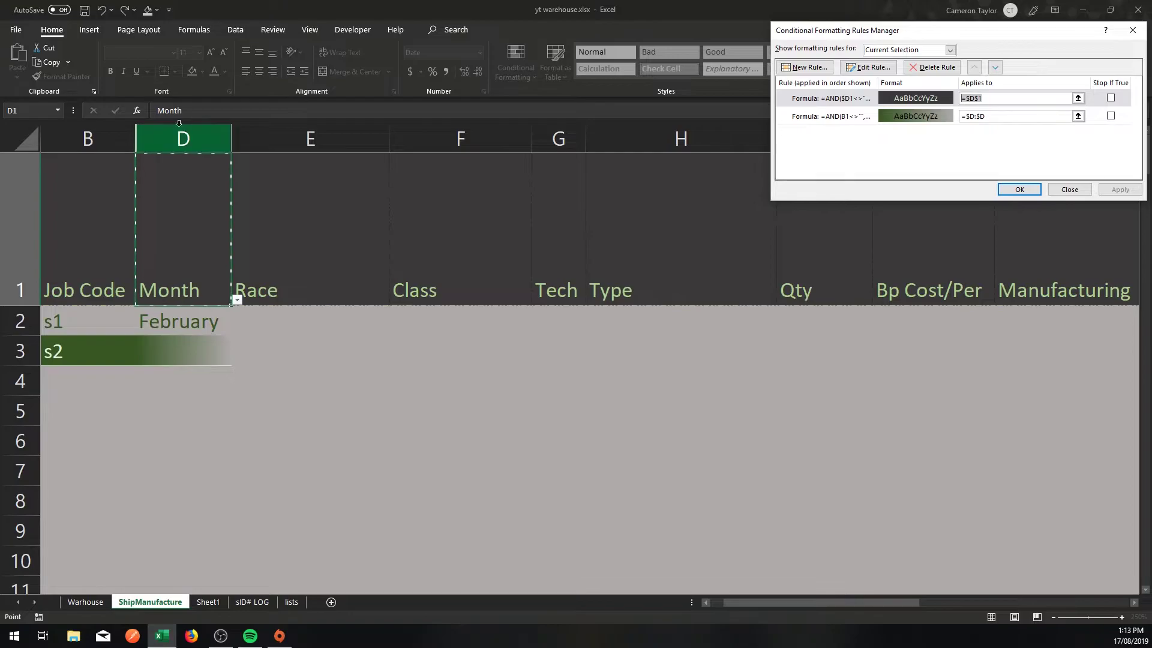
{"action": "left_click_drag", "start_coordinate": [89, 133], "coordinate": [714, 143]}
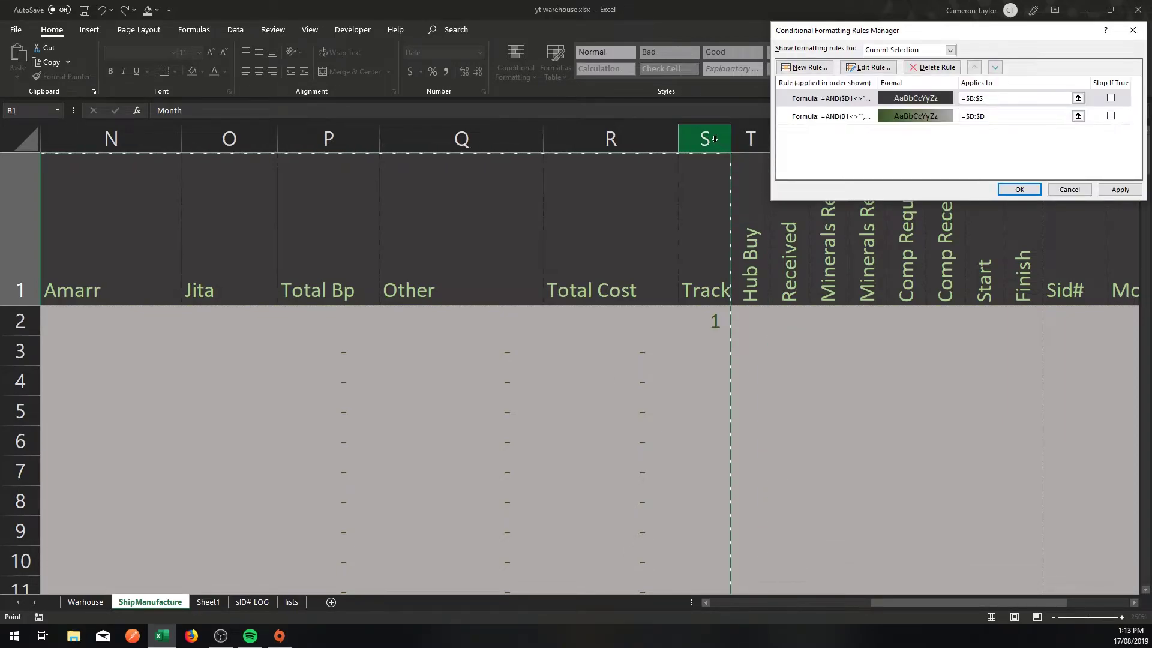
{"action": "left_click", "coordinate": [1117, 189]}
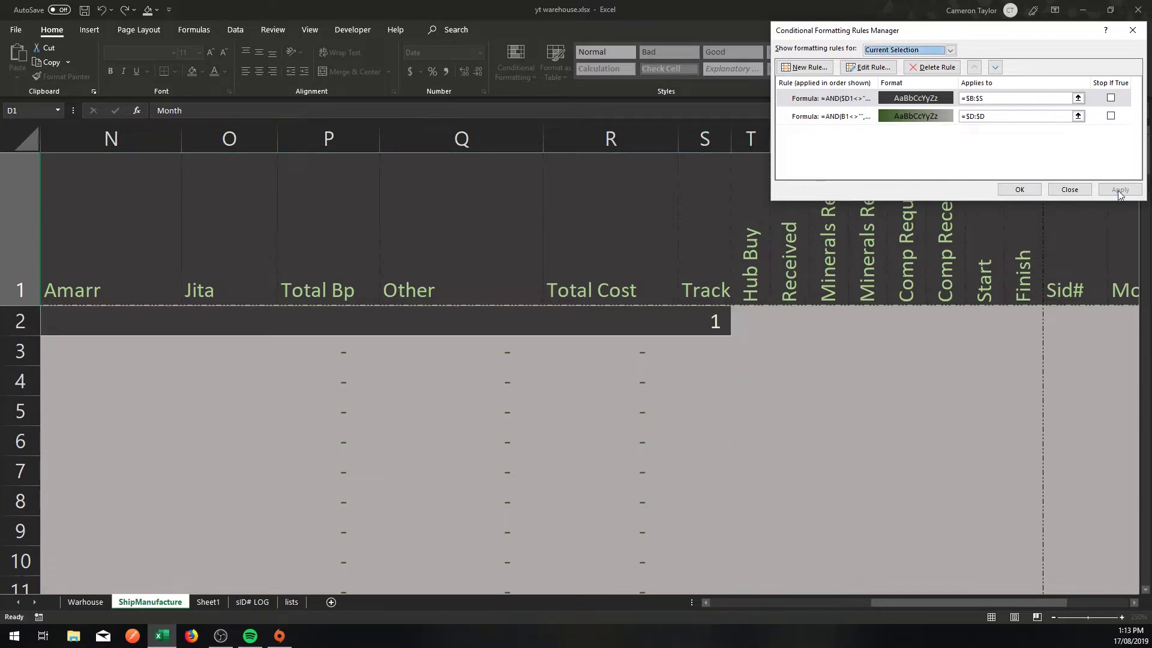
{"action": "left_click", "coordinate": [1013, 190]}
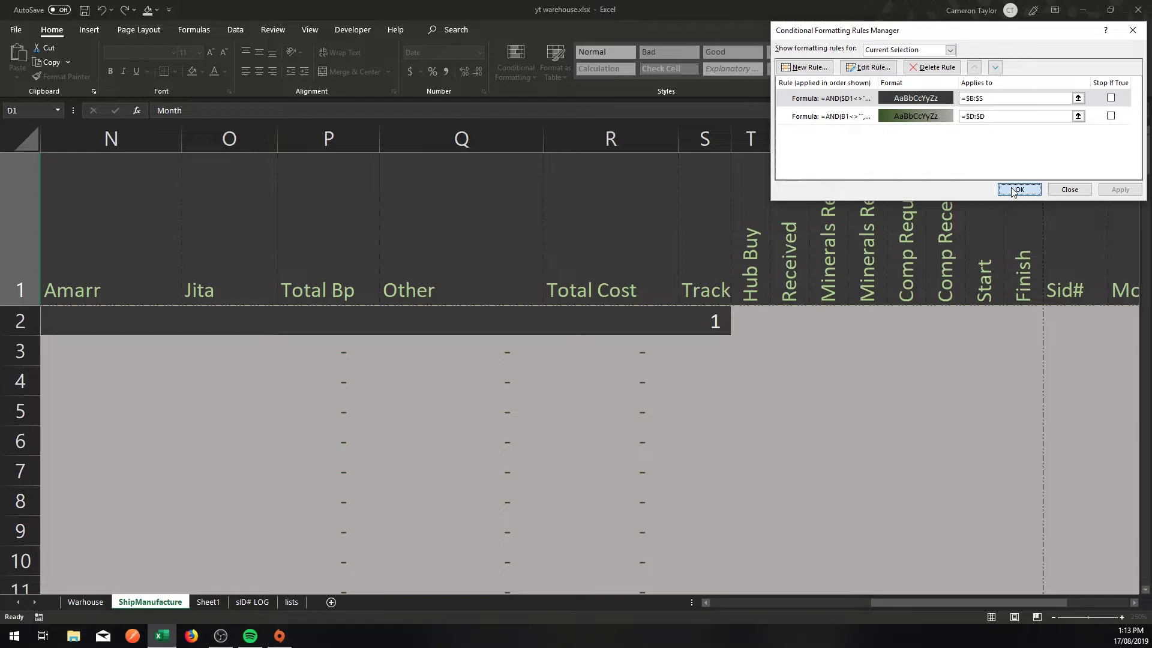
Step: Move around the job rows and select job s2's Month cell D3
{"action": "left_click", "coordinate": [579, 393]}
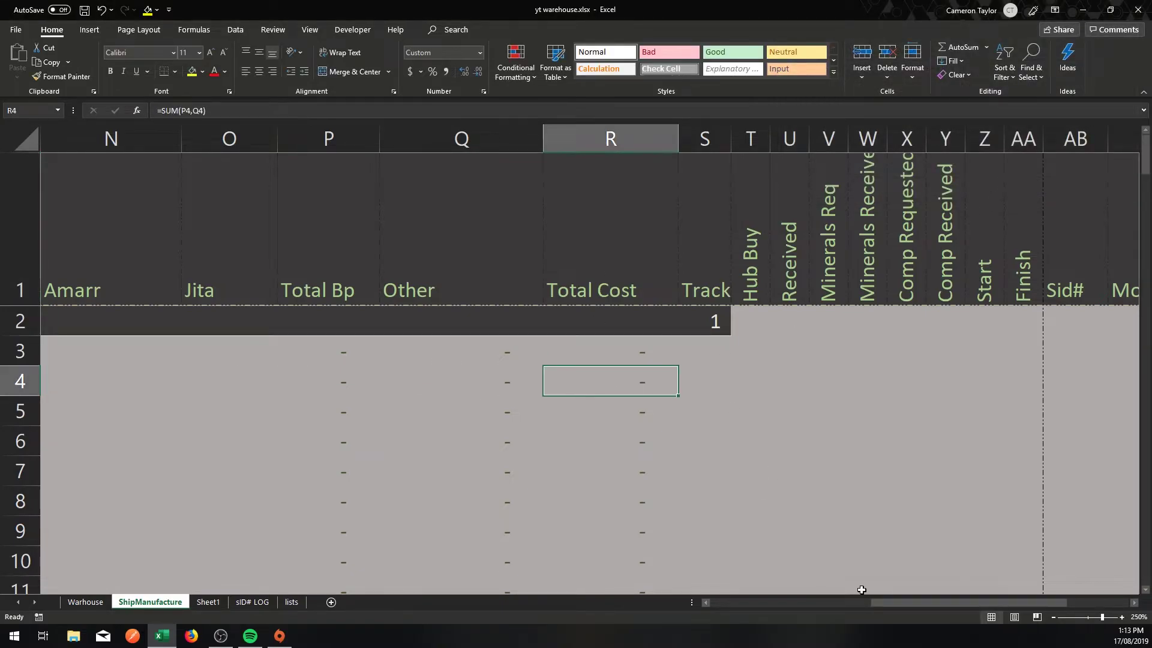
{"action": "left_click", "coordinate": [502, 508]}
{"action": "scroll", "coordinate": [421, 459], "scroll_direction": "down", "scroll_amount": 1}
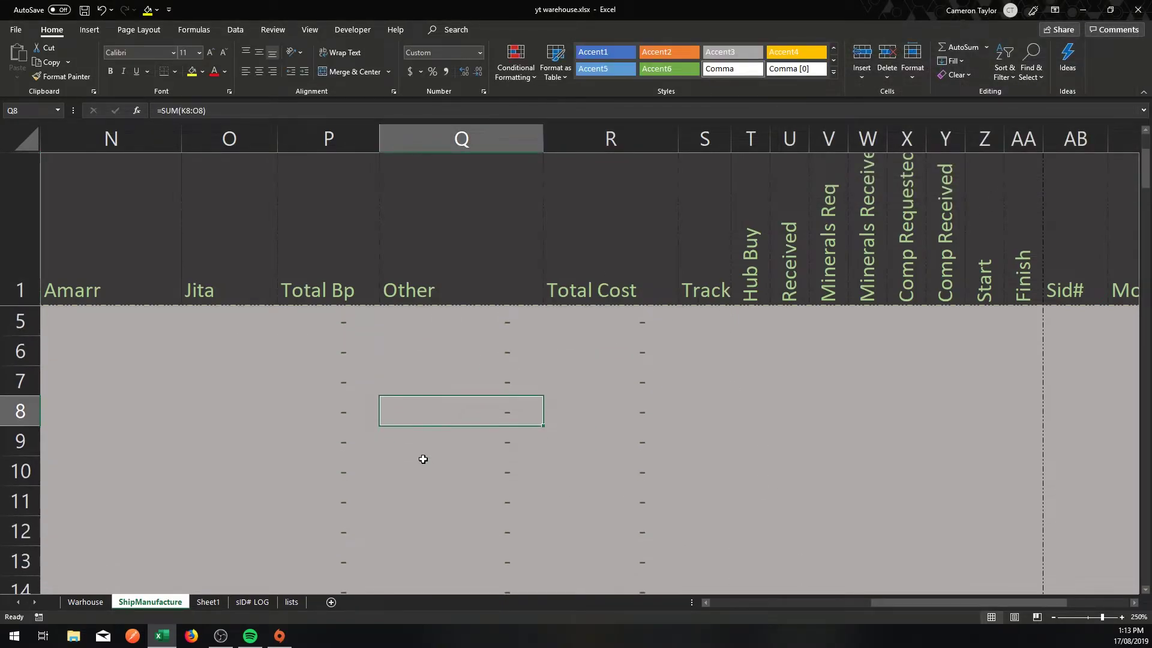
{"action": "scroll", "coordinate": [422, 457], "scroll_direction": "up", "scroll_amount": 1}
{"action": "left_click", "coordinate": [274, 408]}
{"action": "scroll", "coordinate": [275, 397], "scroll_direction": "down", "scroll_amount": 5, "text": "ctrl"}
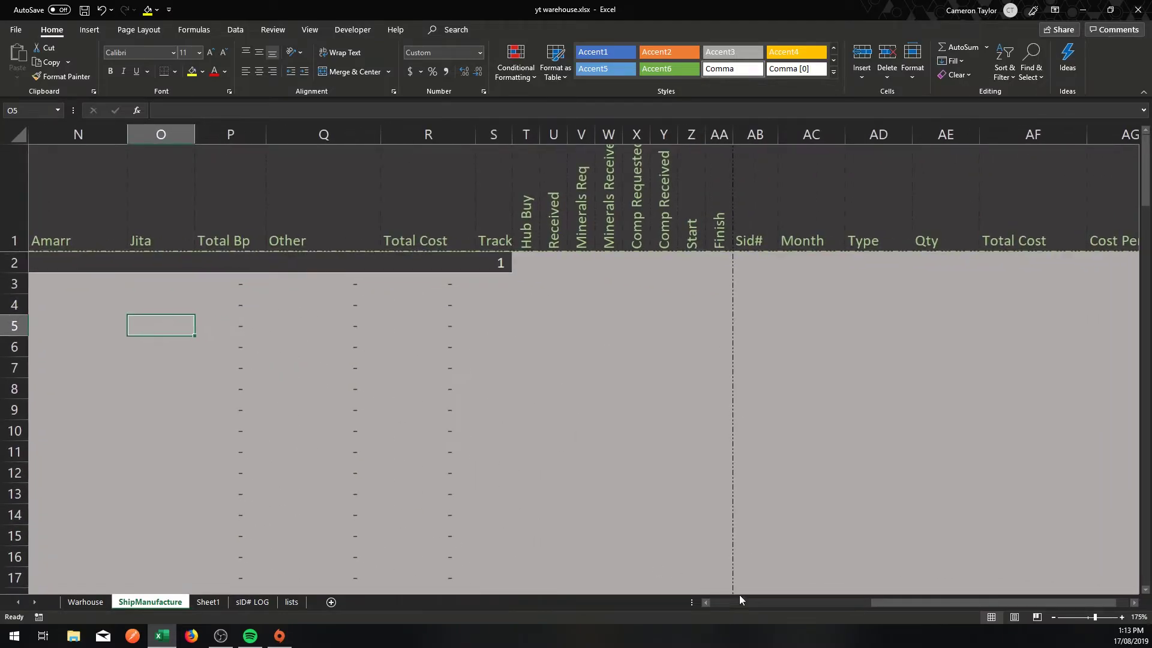
{"action": "left_click_drag", "start_coordinate": [908, 603], "coordinate": [757, 602]}
{"action": "left_click_drag", "start_coordinate": [216, 410], "coordinate": [216, 389]}
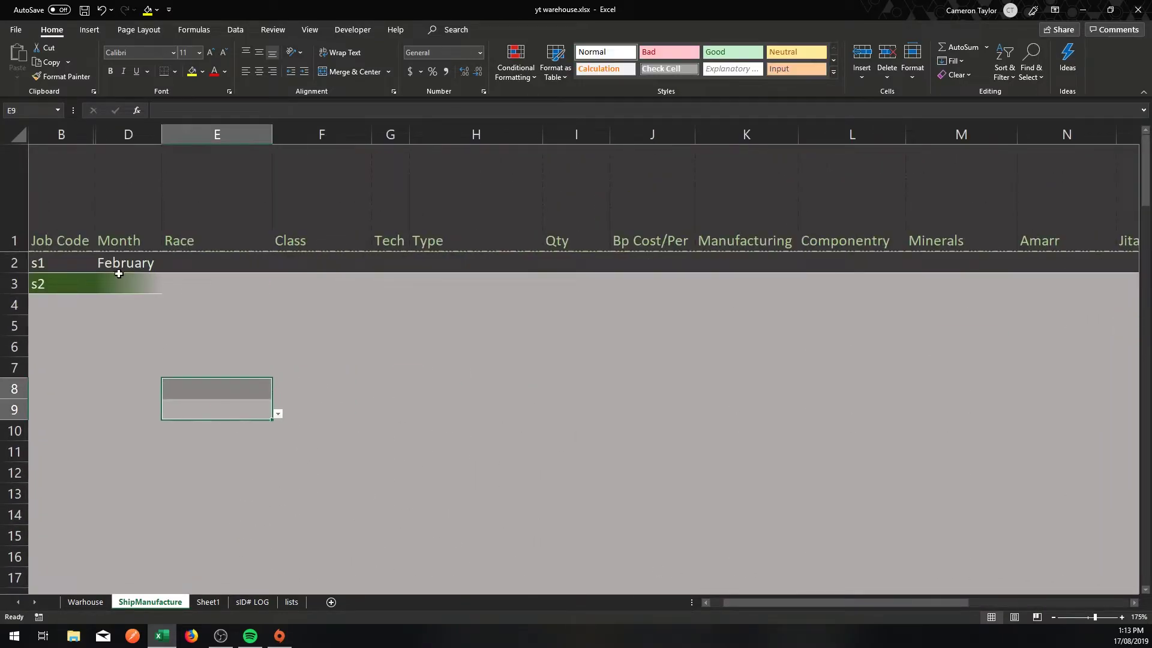
{"action": "left_click", "coordinate": [191, 266]}
{"action": "left_click", "coordinate": [131, 276]}
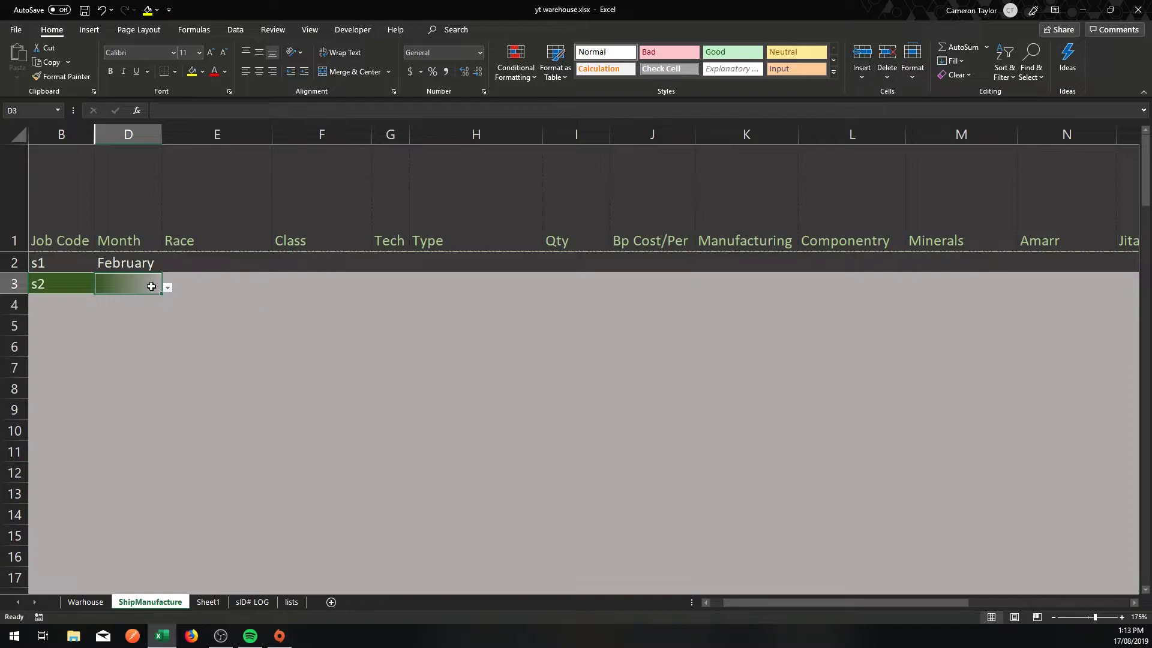
Step: Set D3 to February and D4 to January, leaving D5 empty
{"action": "key", "text": "alt+Down"}
{"action": "key", "text": "Down"}
{"action": "key", "text": "Down"}
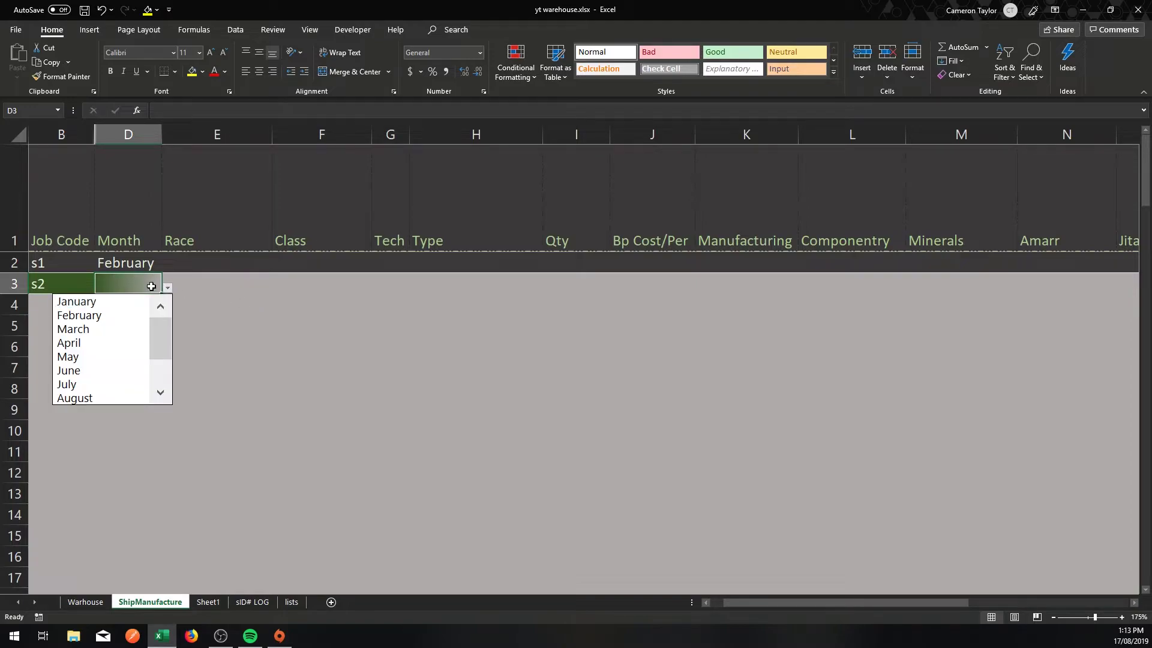
{"action": "key", "text": "Return"}
{"action": "key", "text": "Down"}
{"action": "key", "text": "alt+Down"}
{"action": "key", "text": "Return"}
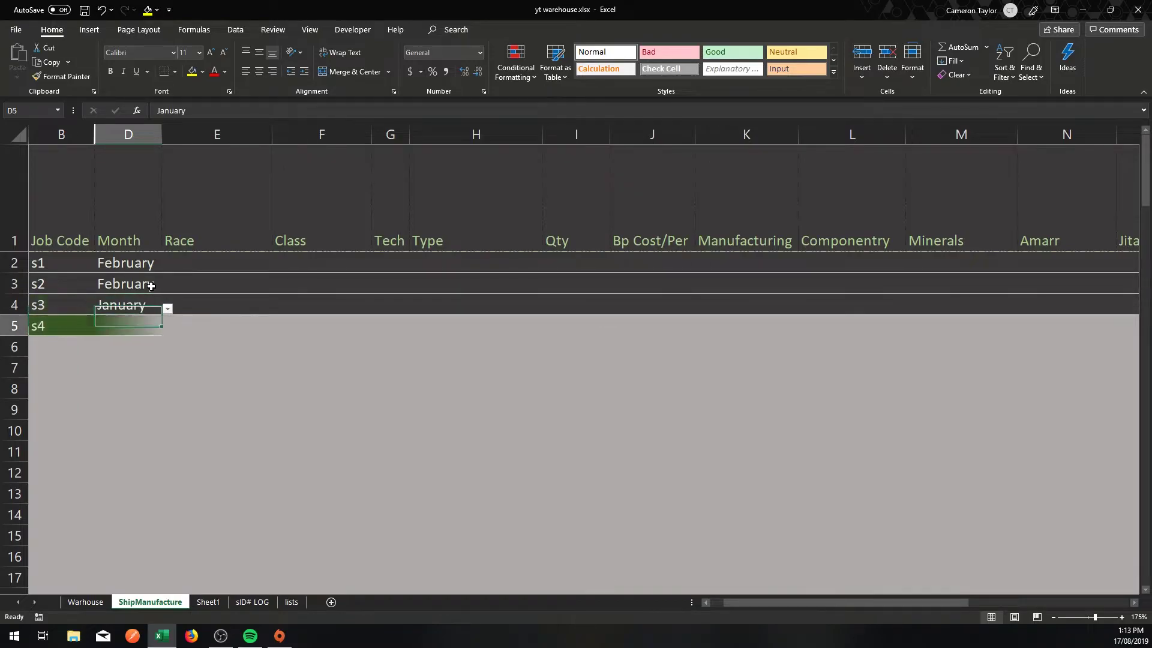
{"action": "key", "text": "Down"}
{"action": "key", "text": "alt+Down"}
{"action": "key", "text": "Escape"}
{"action": "key", "text": "Right"}
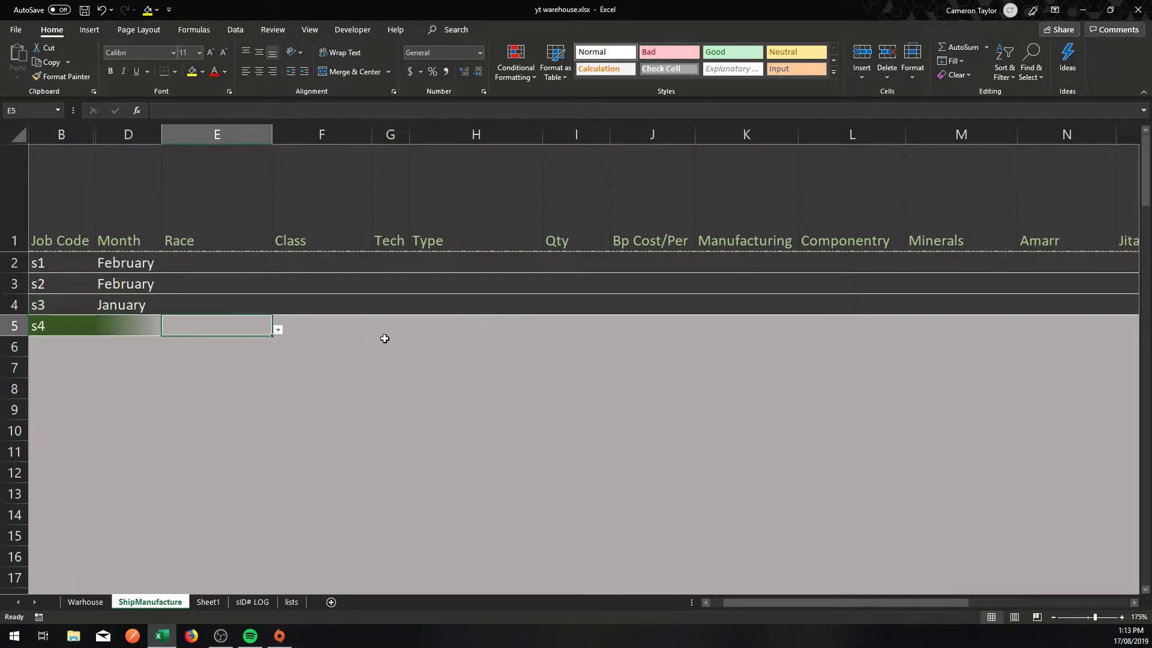
{"action": "left_click", "coordinate": [225, 262]}
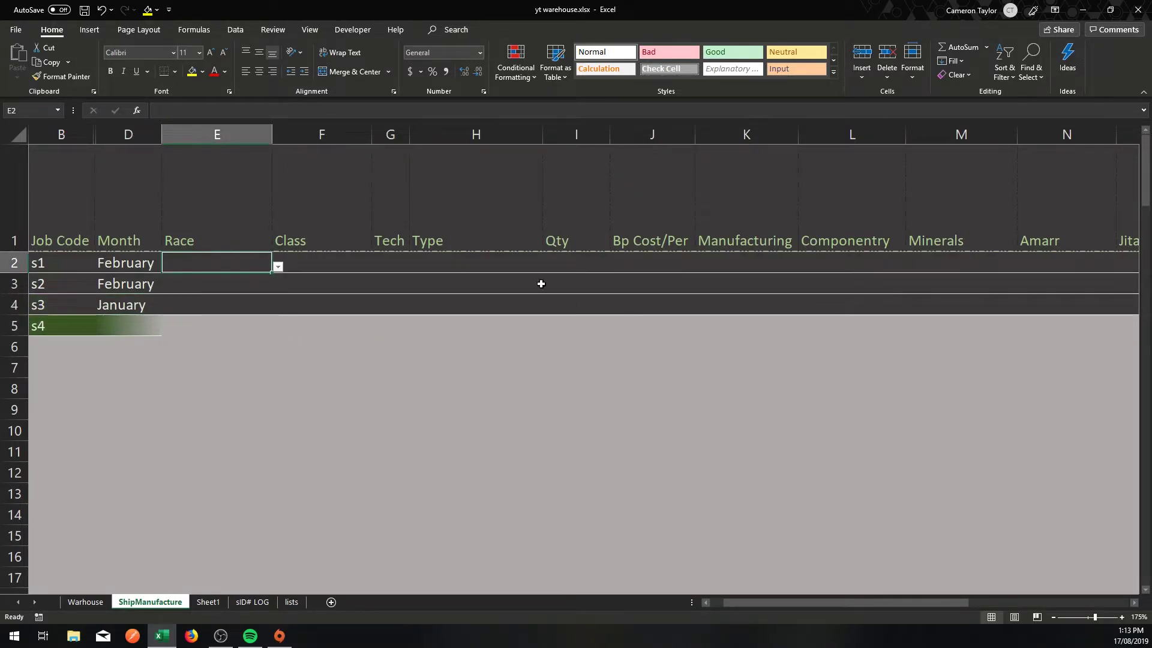
Step: Mark the jobs in rows 2, 3 and 4 finished with 1 in the Finish column
{"action": "left_click", "coordinate": [1134, 603]}
{"action": "scroll", "coordinate": [1135, 605], "scroll_direction": "right", "scroll_amount": 10}
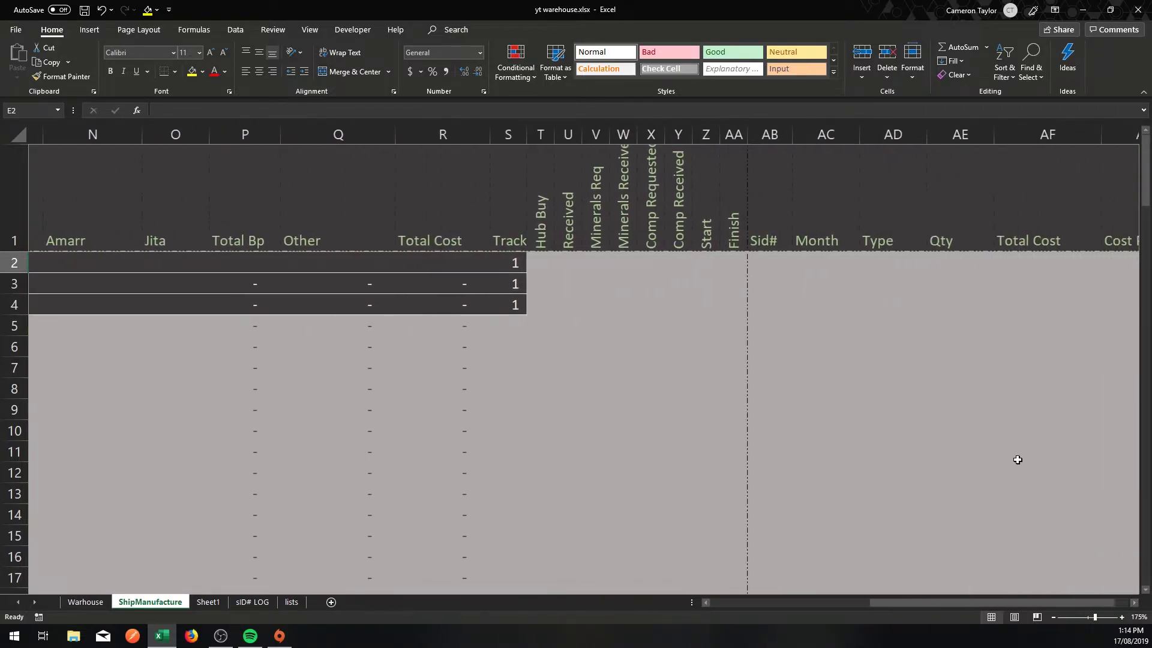
{"action": "left_click", "coordinate": [715, 266]}
{"action": "type", "text": "1"}
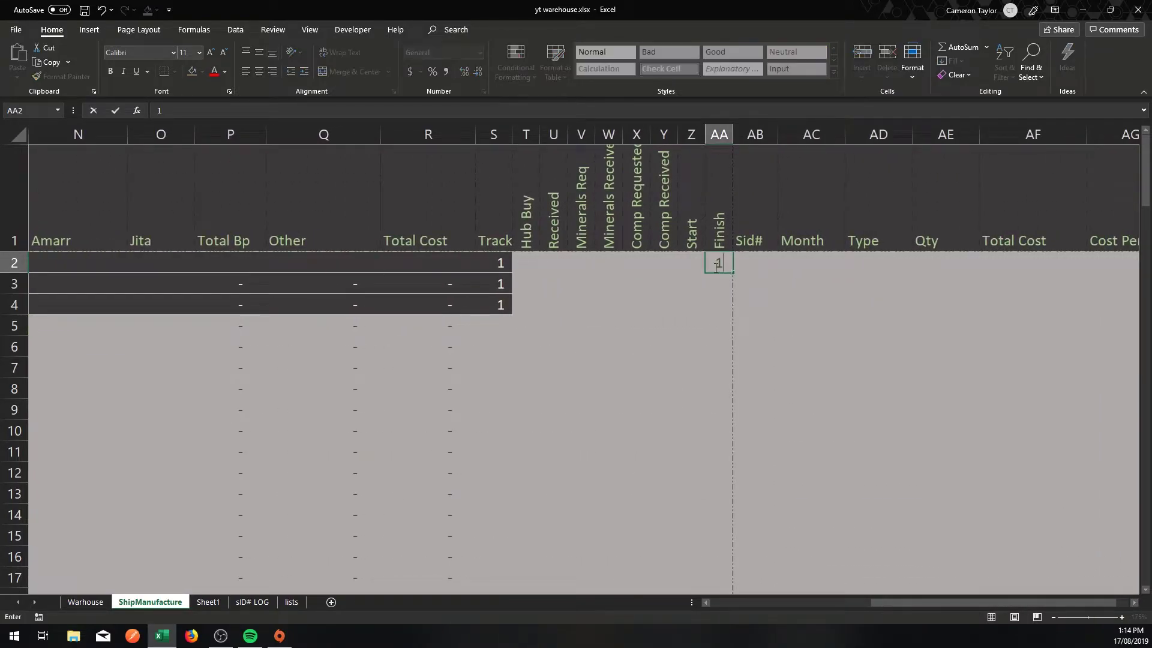
{"action": "key", "text": "Return"}
{"action": "type", "text": "1"}
{"action": "key", "text": "Return"}
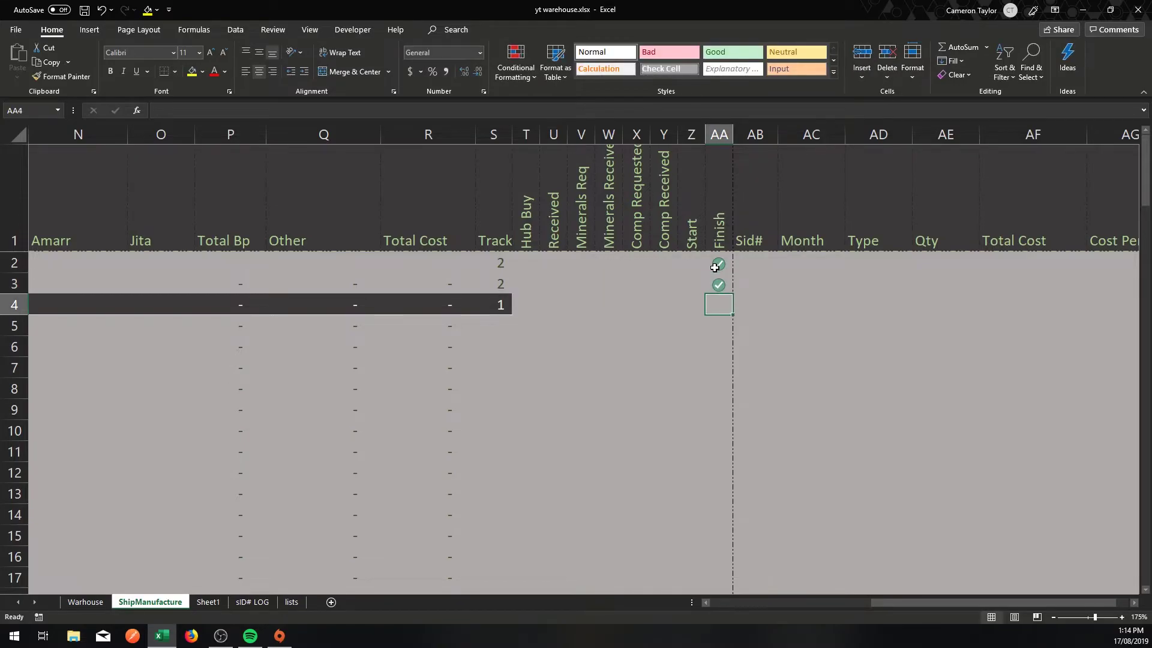
{"action": "type", "text": "1"}
{"action": "key", "text": "Return"}
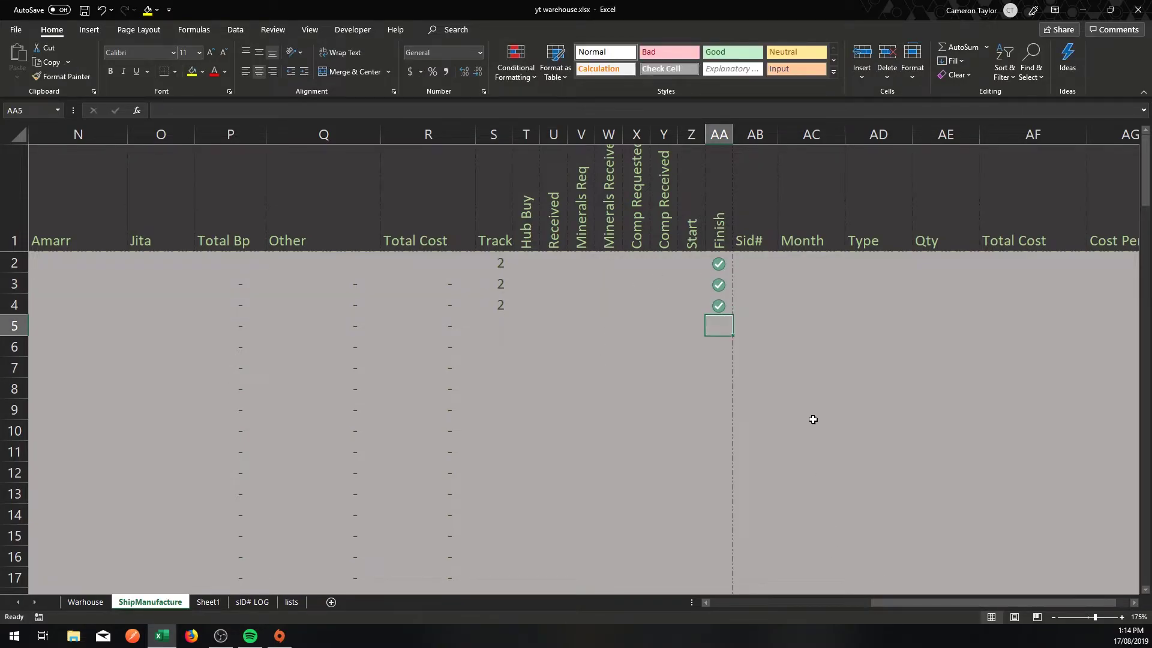
Step: Clear job s3's finish mark and give job s4 February and job s5 January
{"action": "left_click", "coordinate": [716, 309]}
{"action": "key", "text": "Delete"}
{"action": "key", "text": "Left"}
{"action": "key", "text": "Left"}
{"action": "key", "text": "Left"}
{"action": "key", "text": "Left"}
{"action": "key", "text": "Left"}
{"action": "key", "text": "Left"}
{"action": "key", "text": "Left"}
{"action": "key", "text": "Left"}
{"action": "key", "text": "Left"}
{"action": "key", "text": "Left"}
{"action": "key", "text": "Left"}
{"action": "key", "text": "Left"}
{"action": "key", "text": "Left"}
{"action": "key", "text": "Left"}
{"action": "key", "text": "Left"}
{"action": "key", "text": "Left"}
{"action": "key", "text": "Left"}
{"action": "key", "text": "Left"}
{"action": "key", "text": "Left"}
{"action": "key", "text": "Left"}
{"action": "key", "text": "Left"}
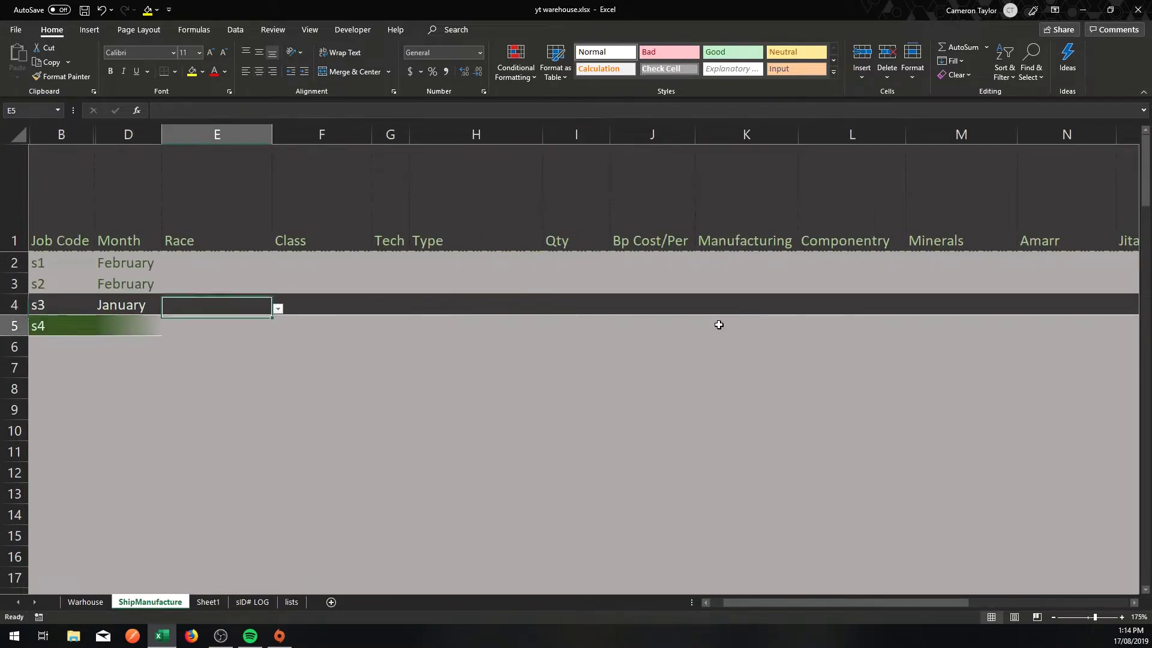
{"action": "key", "text": "Down"}
{"action": "key", "text": "Left"}
{"action": "key", "text": "alt+Down"}
{"action": "key", "text": "Down"}
{"action": "key", "text": "Return"}
{"action": "key", "text": "Down"}
{"action": "key", "text": "alt+Down"}
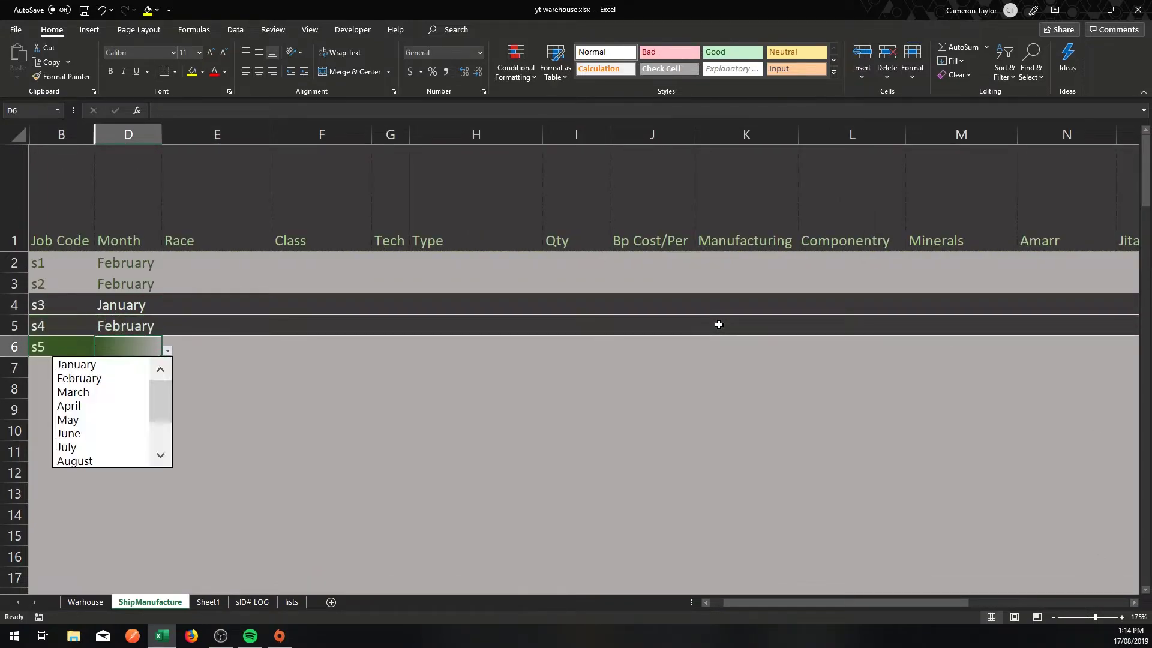
{"action": "key", "text": "Down"}
{"action": "key", "text": "Return"}
{"action": "key", "text": "Right"}
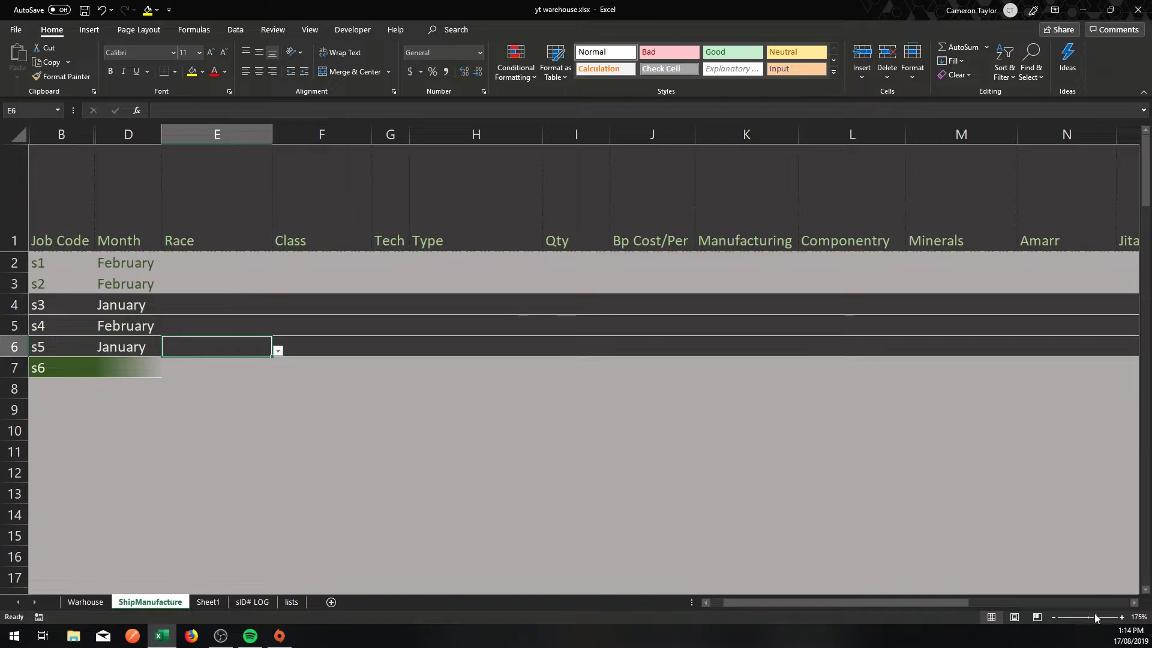
Step: Enter 1 in job s4's Finish cell, then select an empty cell away from the jobs
{"action": "left_click", "coordinate": [1134, 603]}
{"action": "left_click", "coordinate": [1134, 603]}
{"action": "left_click", "coordinate": [1133, 603]}
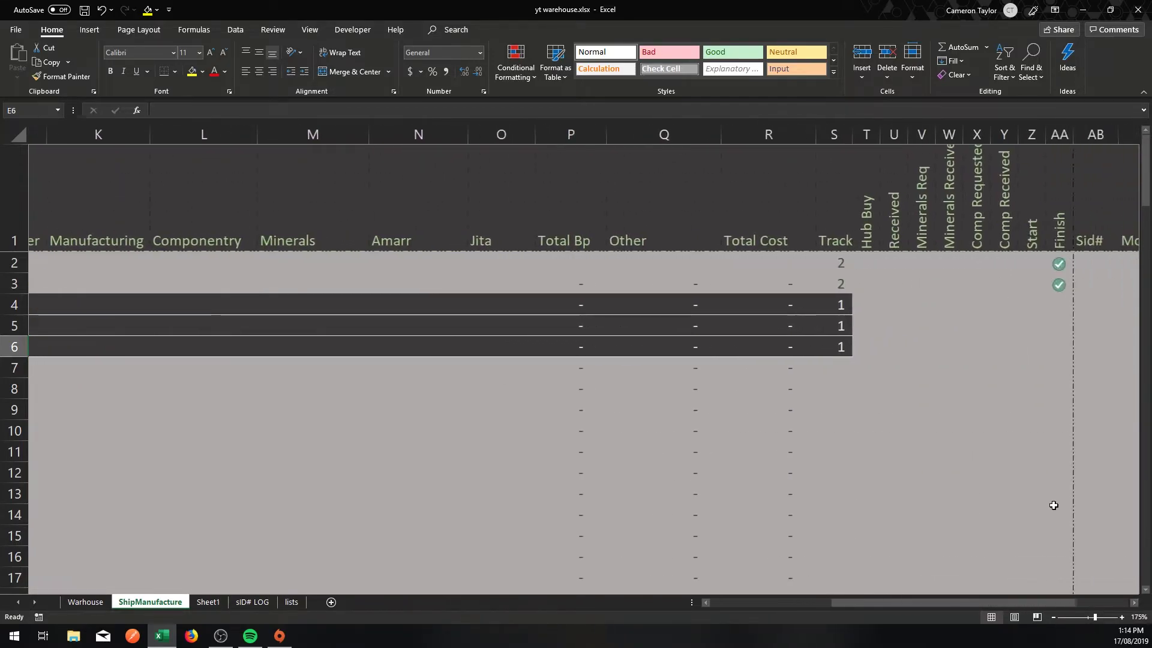
{"action": "left_click", "coordinate": [1040, 338]}
{"action": "left_click", "coordinate": [1040, 329]}
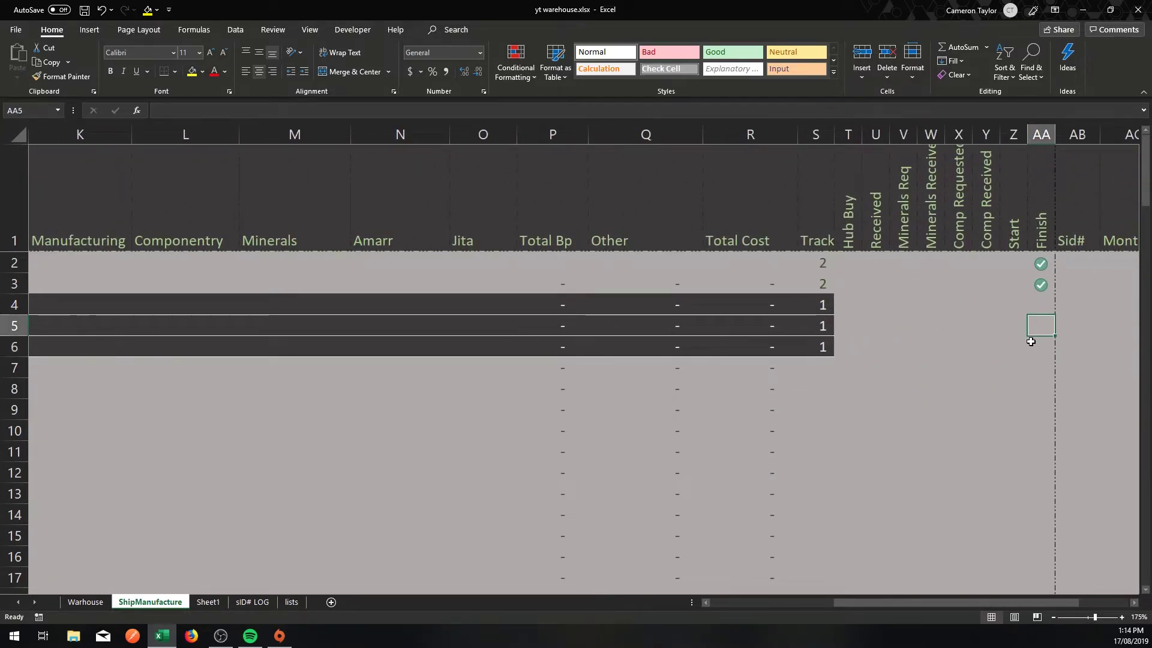
{"action": "type", "text": "1"}
{"action": "key", "text": "Return"}
{"action": "key", "text": "Left"}
{"action": "key", "text": "Left"}
{"action": "key", "text": "Left"}
{"action": "key", "text": "Left"}
{"action": "key", "text": "Left"}
{"action": "key", "text": "Left"}
{"action": "key", "text": "Left"}
{"action": "key", "text": "Left"}
{"action": "key", "text": "Left"}
{"action": "key", "text": "Left"}
{"action": "key", "text": "Left"}
{"action": "key", "text": "Left"}
{"action": "key", "text": "Left"}
{"action": "key", "text": "Left"}
{"action": "key", "text": "Left"}
{"action": "key", "text": "Left"}
{"action": "key", "text": "Left"}
{"action": "key", "text": "Left"}
{"action": "key", "text": "Left"}
{"action": "key", "text": "Left"}
{"action": "key", "text": "Left"}
{"action": "key", "text": "Left"}
{"action": "key", "text": "Left"}
{"action": "key", "text": "Left"}
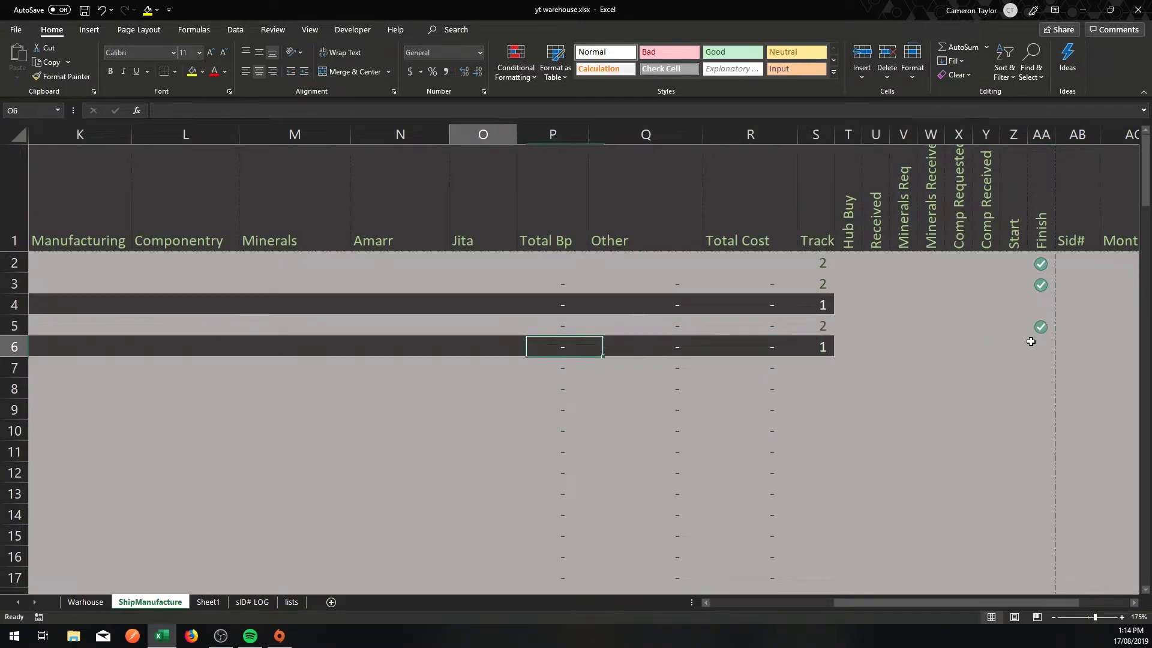
{"action": "left_click", "coordinate": [444, 402]}
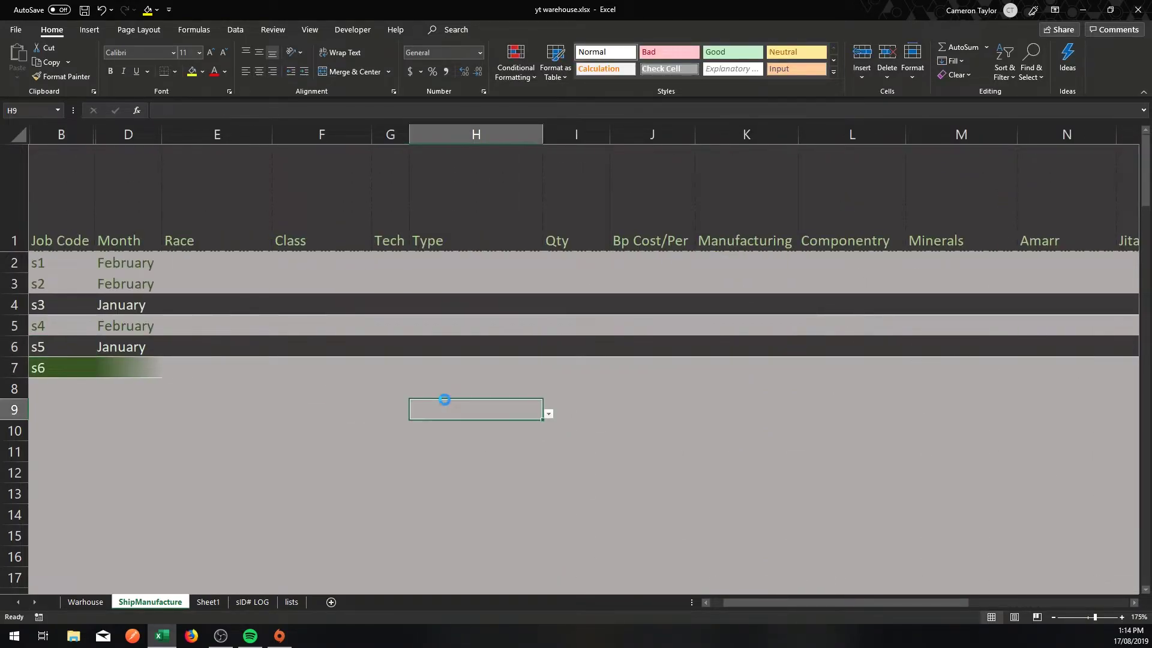
{"action": "scroll", "coordinate": [445, 397], "scroll_direction": "down", "scroll_amount": 4, "text": "ctrl"}
{"action": "left_click", "coordinate": [555, 323]}
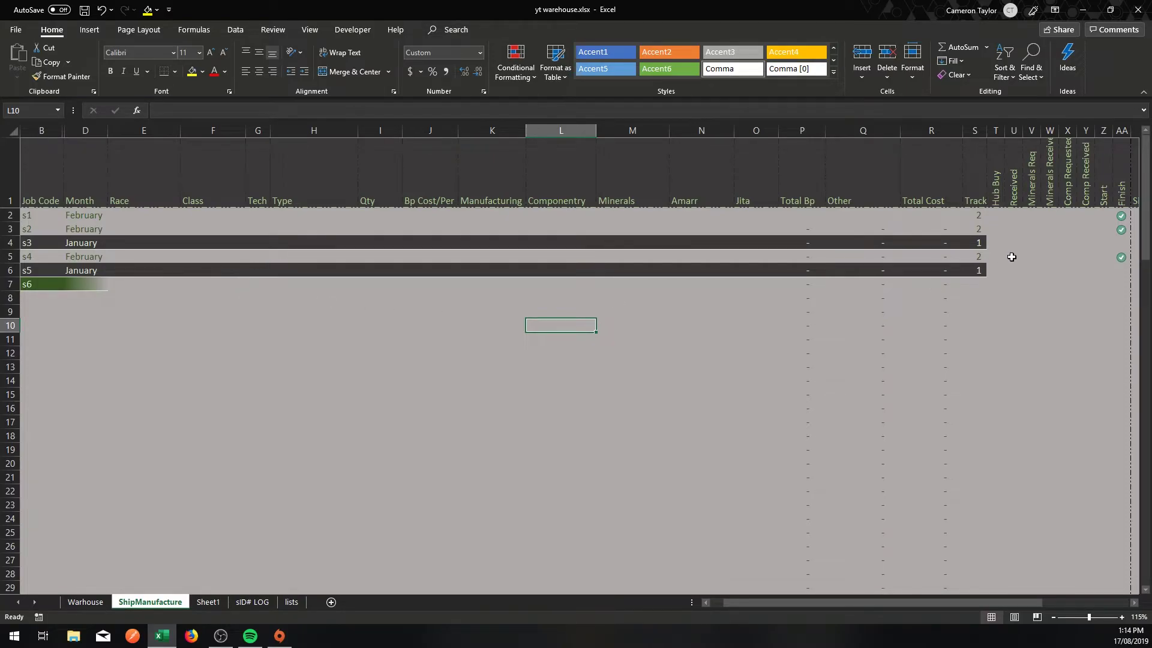
Step: Clear the months in D3:D6 and job s1's finish mark, then select job s2's Month cell
{"action": "left_click_drag", "start_coordinate": [87, 228], "coordinate": [96, 257]}
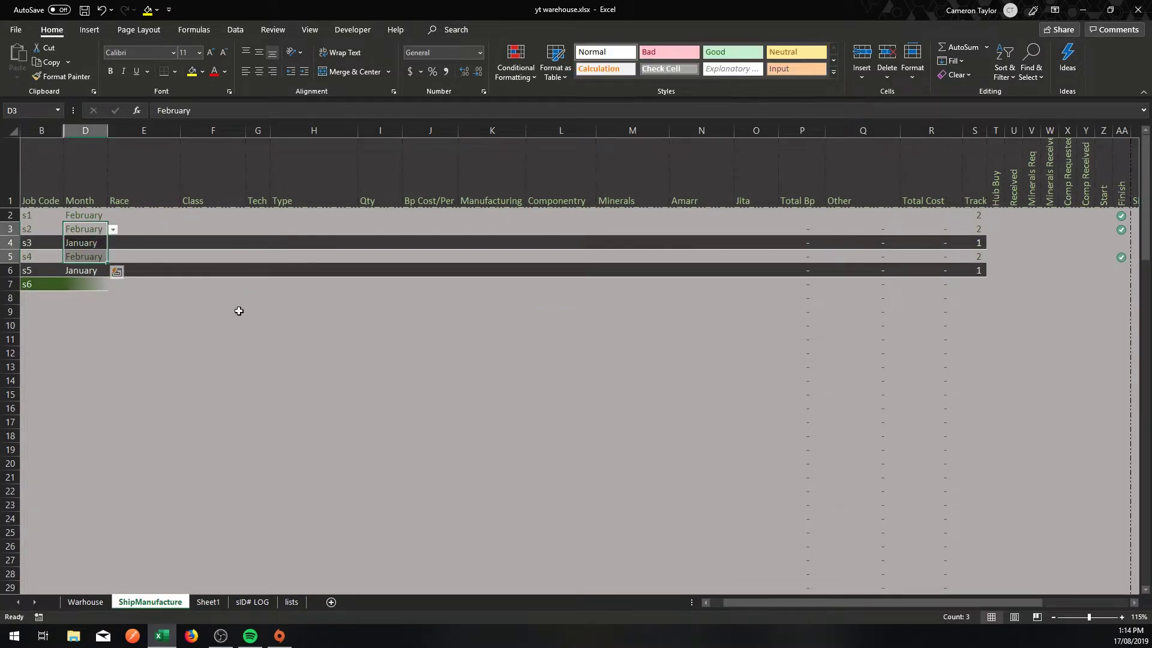
{"action": "key", "text": "Delete"}
{"action": "left_click", "coordinate": [83, 270]}
{"action": "key", "text": "Delete"}
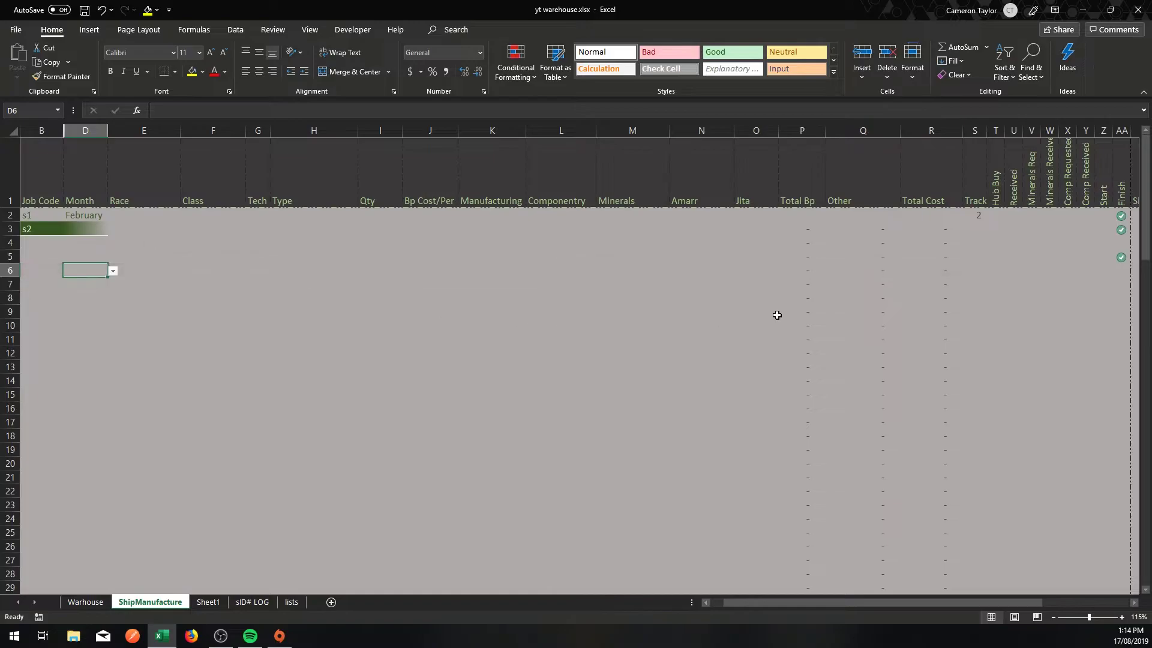
{"action": "left_click", "coordinate": [1121, 258]}
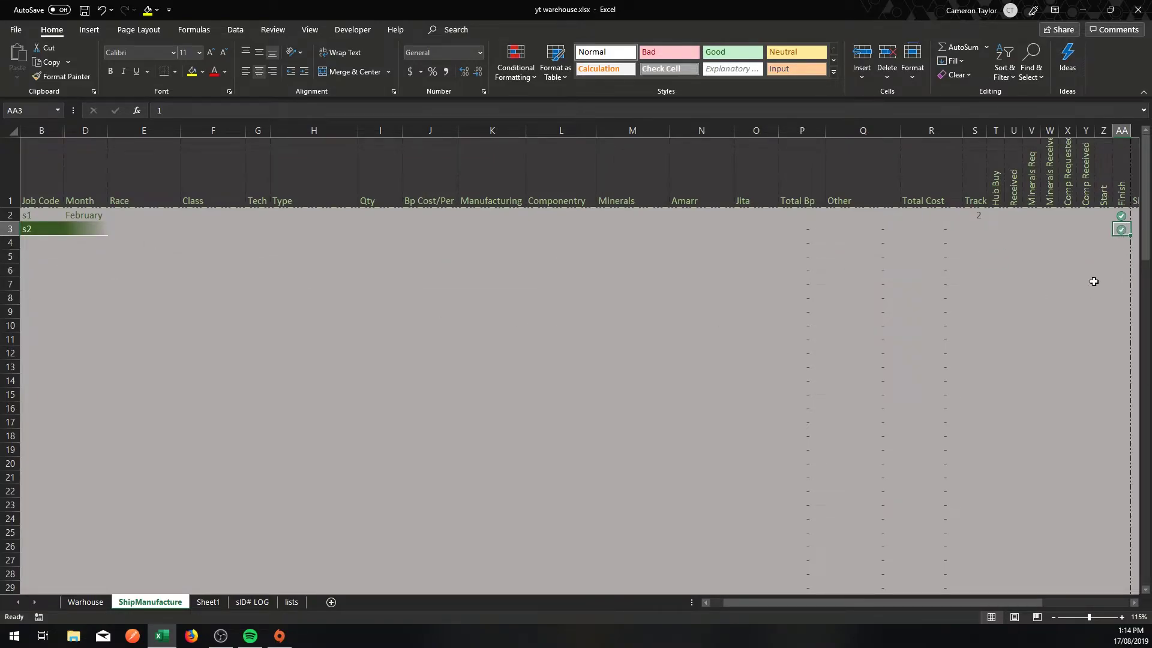
{"action": "left_click", "coordinate": [1122, 216]}
{"action": "key", "text": "Delete"}
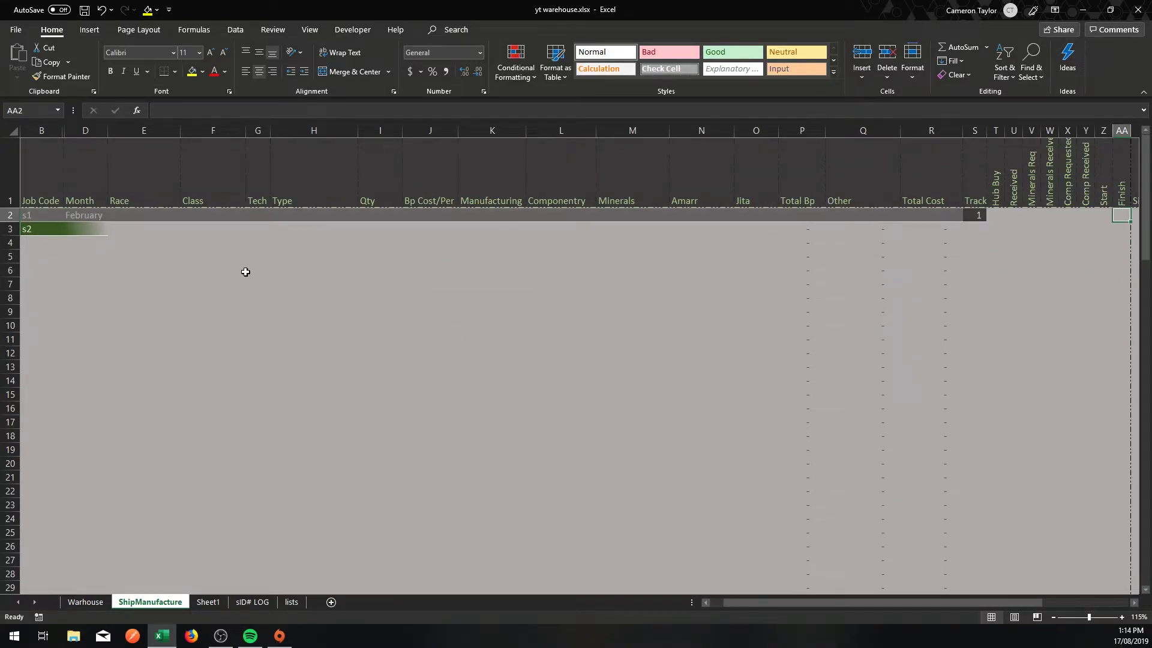
{"action": "left_click", "coordinate": [144, 243]}
{"action": "left_click", "coordinate": [83, 218]}
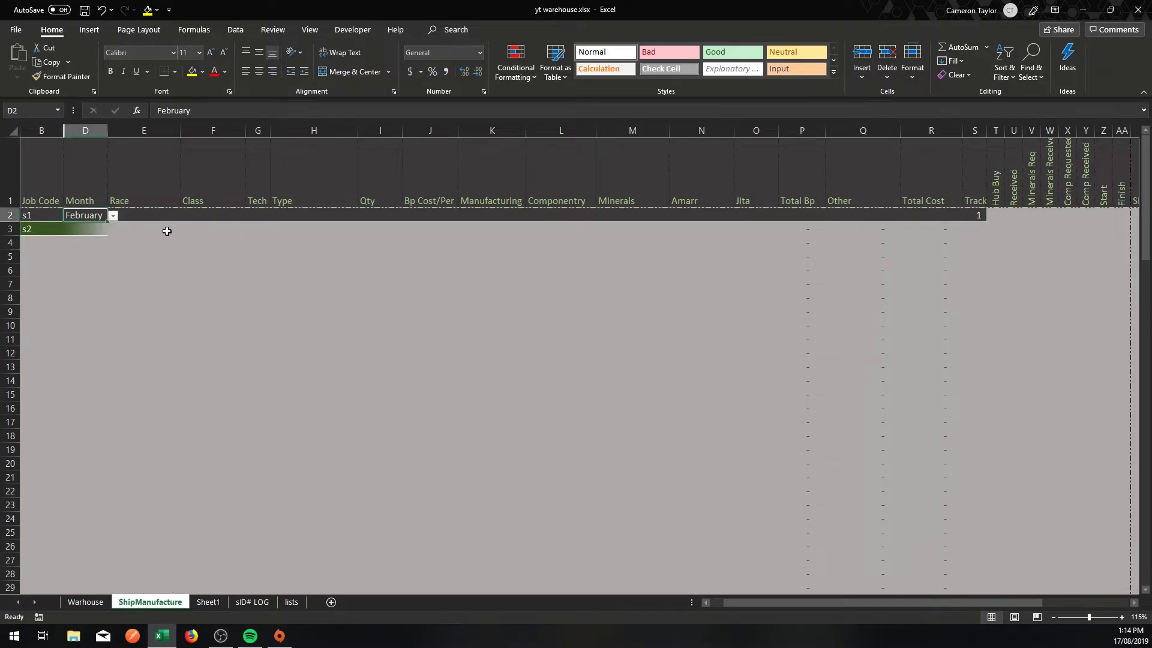
{"action": "left_click", "coordinate": [98, 231]}
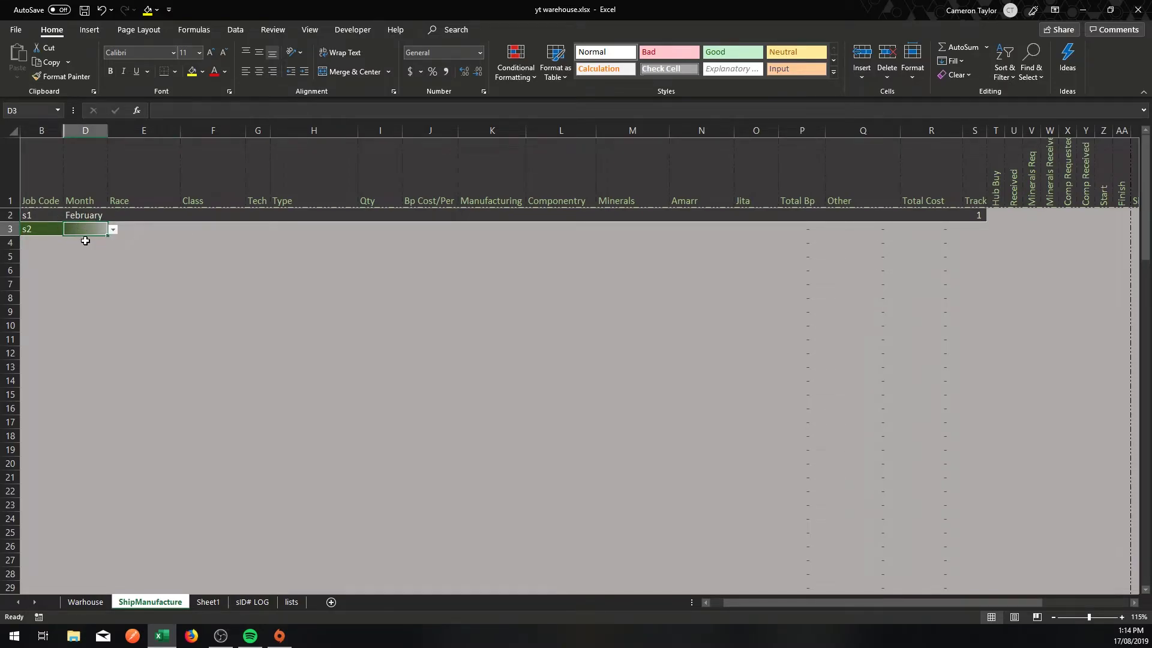
Step: Select job s1's Race cell and scroll right to review row 2's cost columns
{"action": "left_click", "coordinate": [171, 240]}
{"action": "key", "text": "alt"}
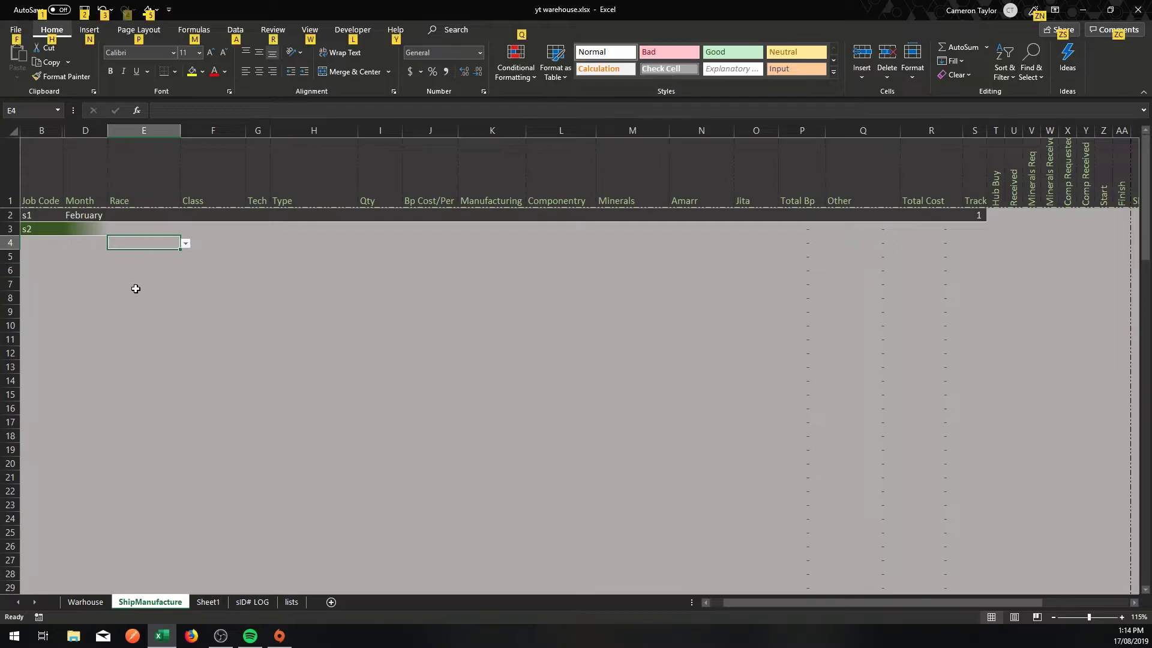
{"action": "scroll", "coordinate": [123, 238], "scroll_direction": "up", "scroll_amount": 10}
{"action": "left_click", "coordinate": [328, 355]}
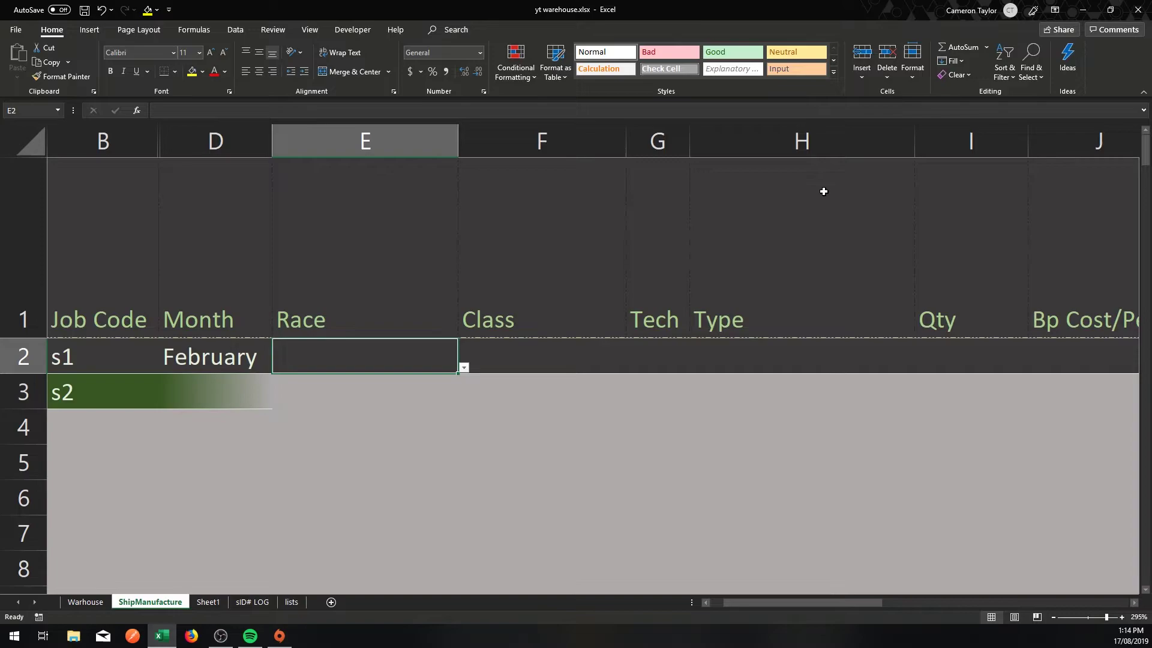
{"action": "left_click", "coordinate": [1134, 603]}
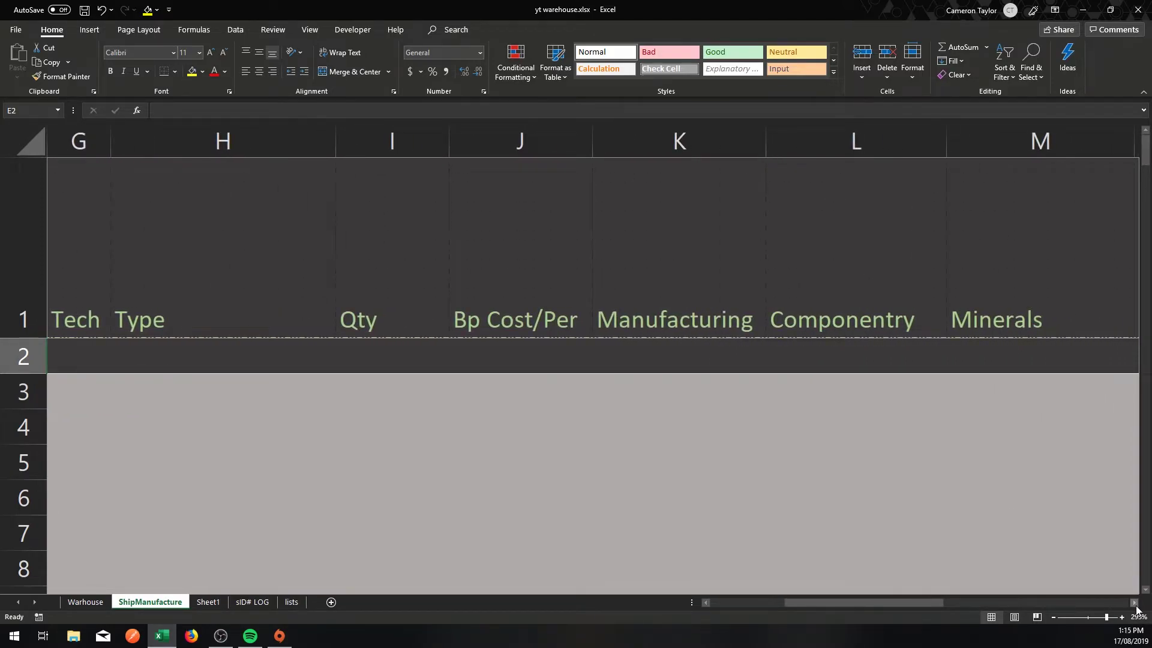
{"action": "left_click", "coordinate": [1134, 603]}
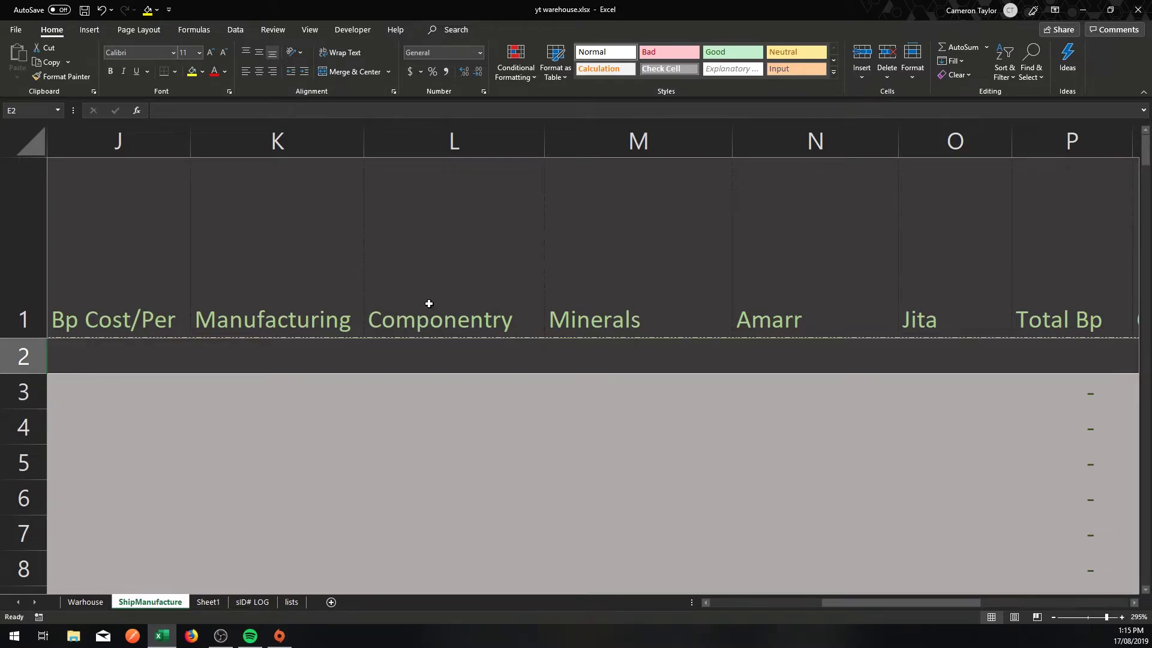
{"action": "left_click_drag", "start_coordinate": [844, 602], "coordinate": [776, 604]}
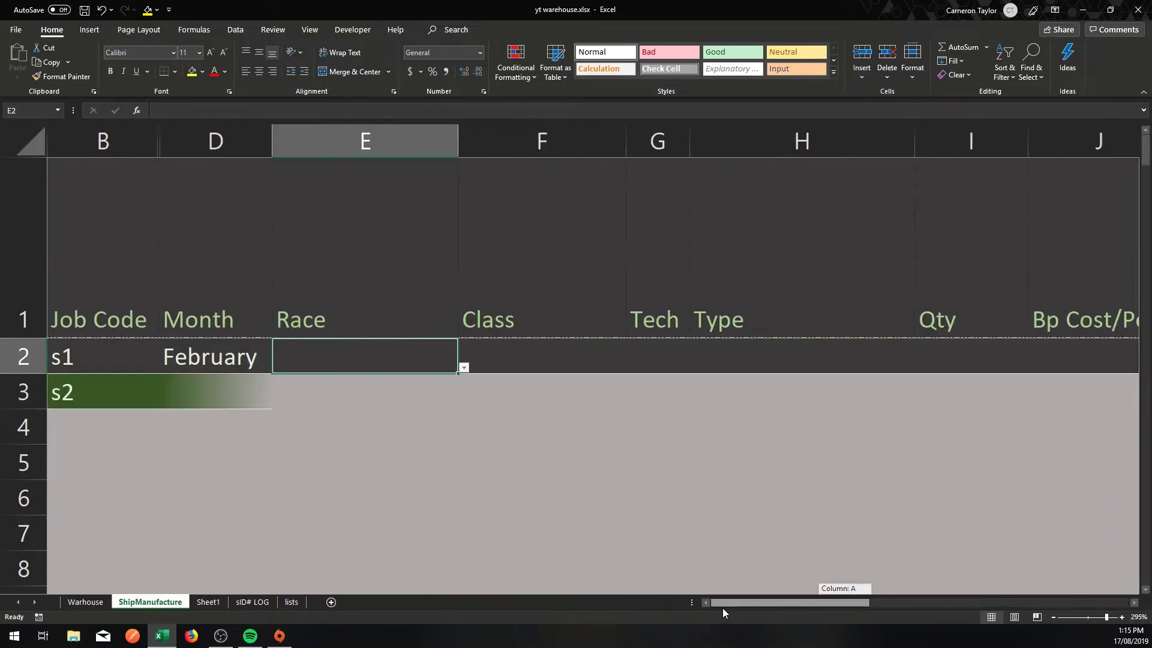
Step: Check the nearby empty Race and Class cells, then reselect job s1's Race cell E2
{"action": "key", "text": "Return"}
{"action": "key", "text": "alt"}
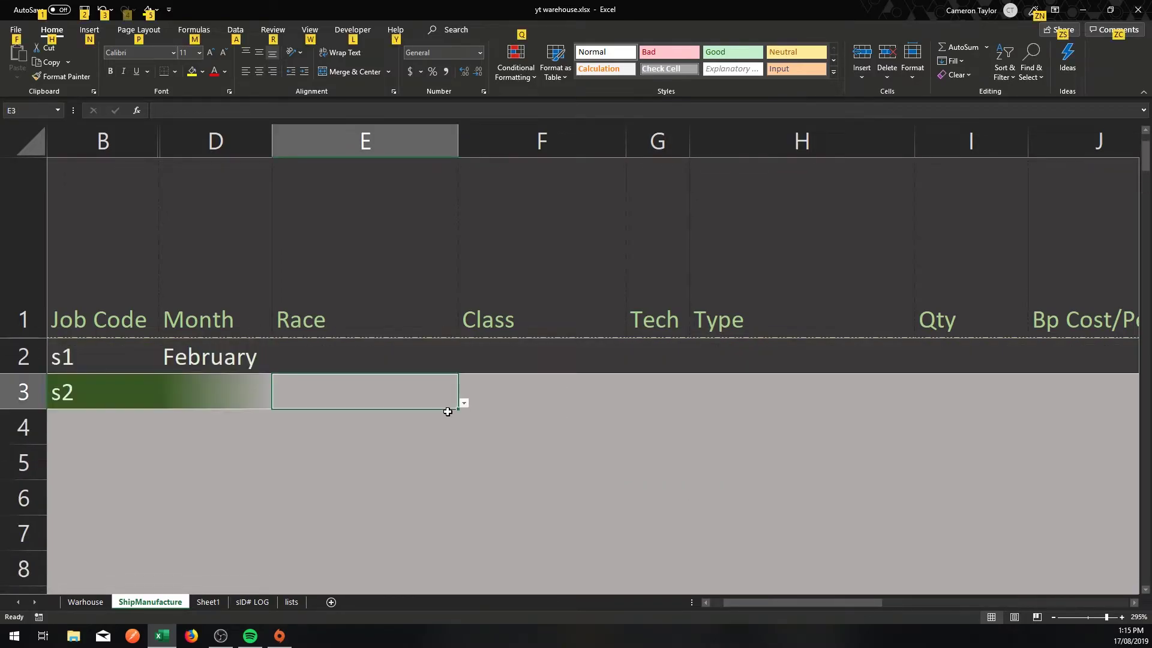
{"action": "key", "text": "alt"}
{"action": "left_click", "coordinate": [352, 427]}
{"action": "scroll", "coordinate": [357, 398], "scroll_direction": "down", "scroll_amount": 4, "text": "ctrl"}
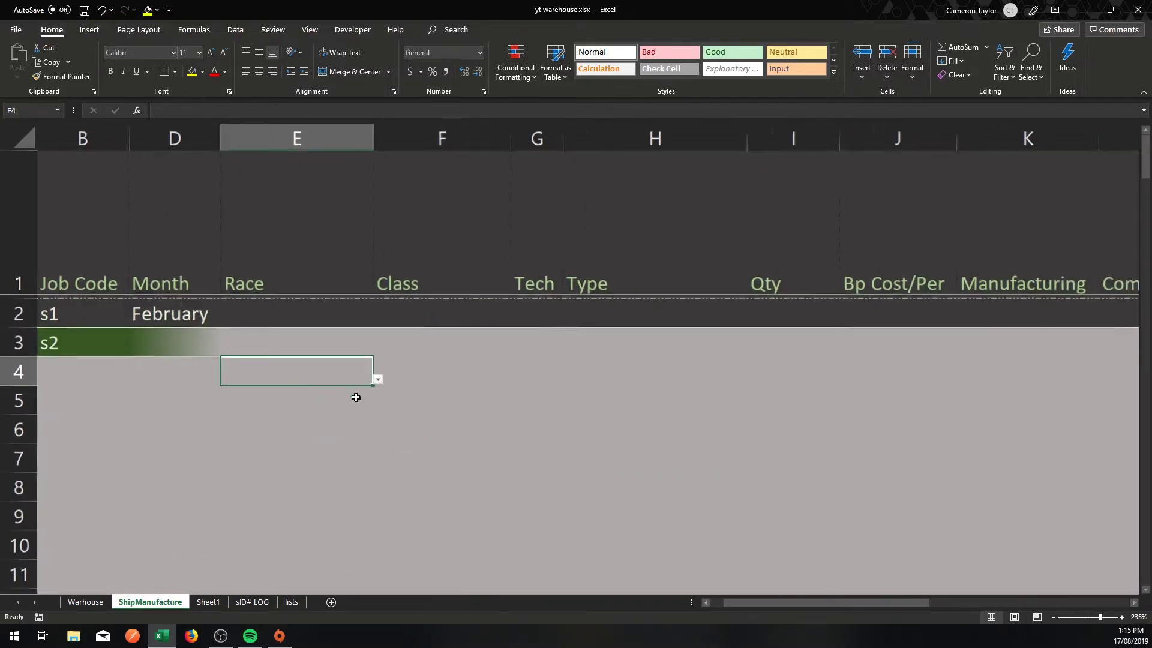
{"action": "left_click", "coordinate": [414, 360]}
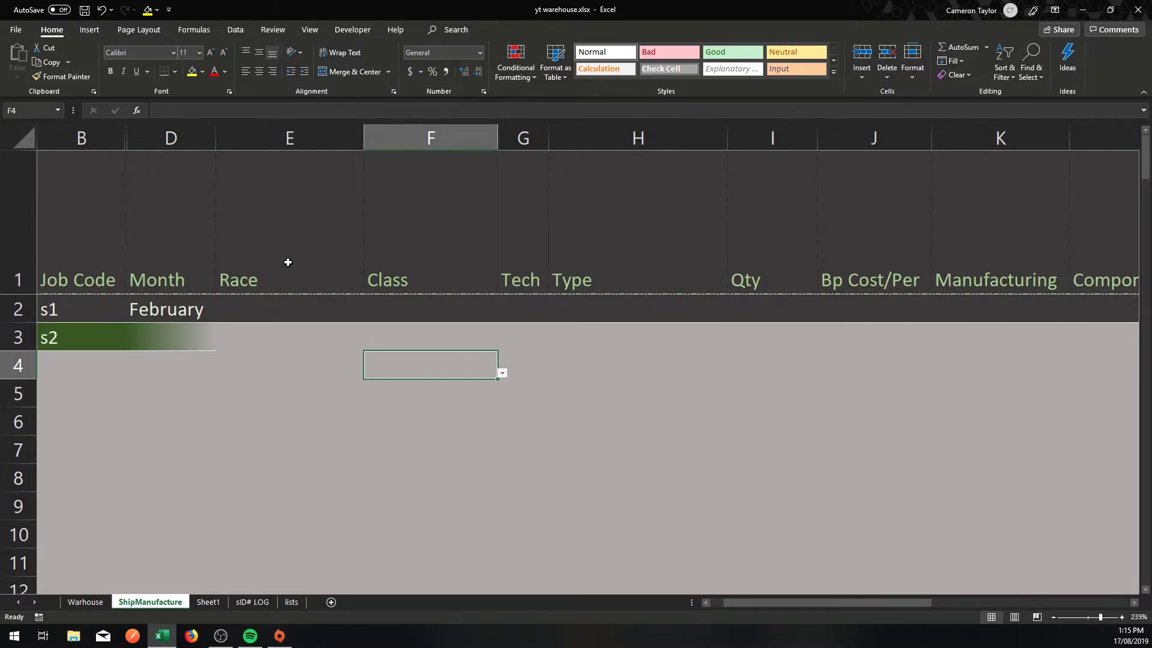
{"action": "left_click", "coordinate": [289, 345]}
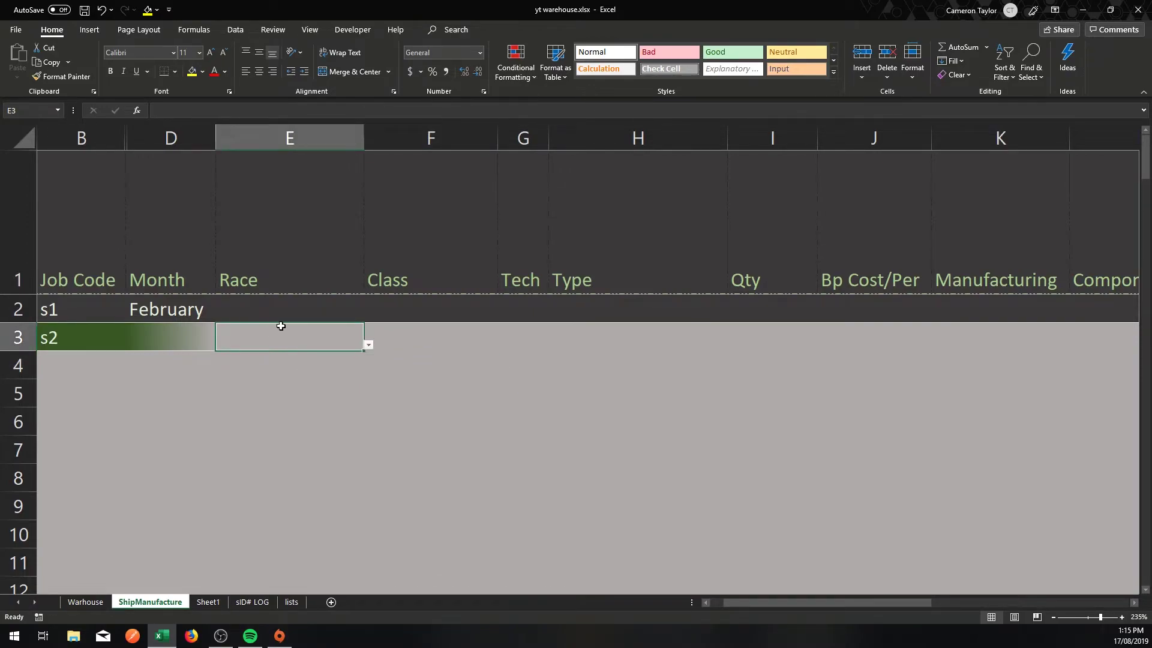
{"action": "left_click", "coordinate": [273, 317]}
Step: Create a New Rule of type 'Use a formula to determine which cells to format', cursor in formula box
{"action": "left_click", "coordinate": [516, 62]}
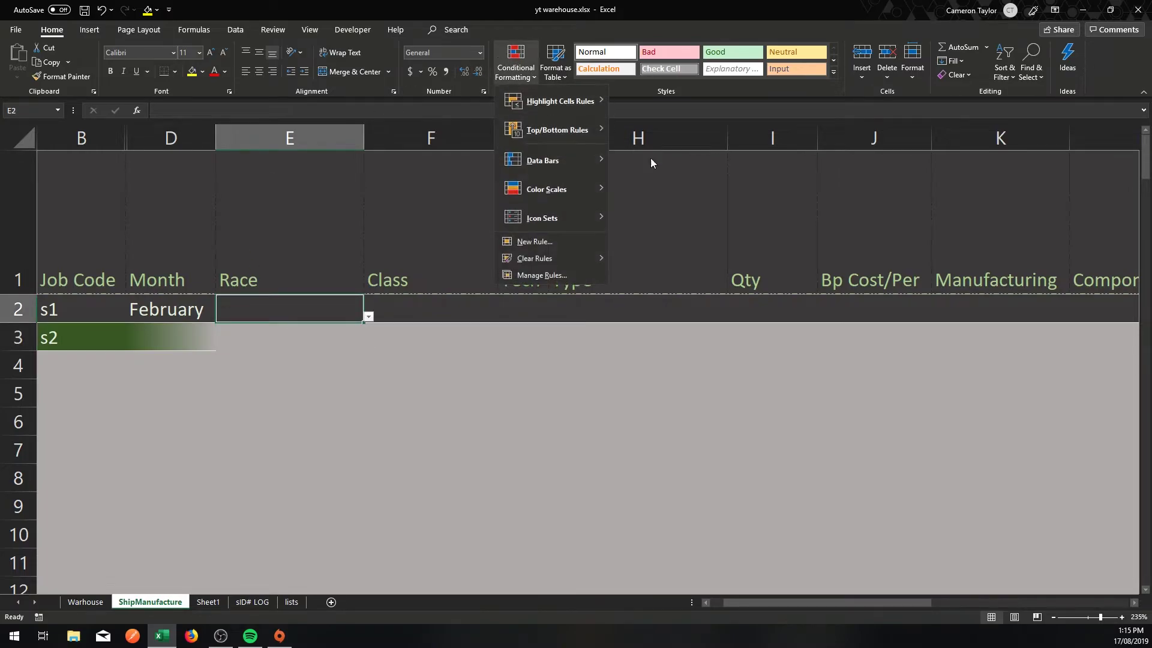
{"action": "left_click", "coordinate": [543, 243]}
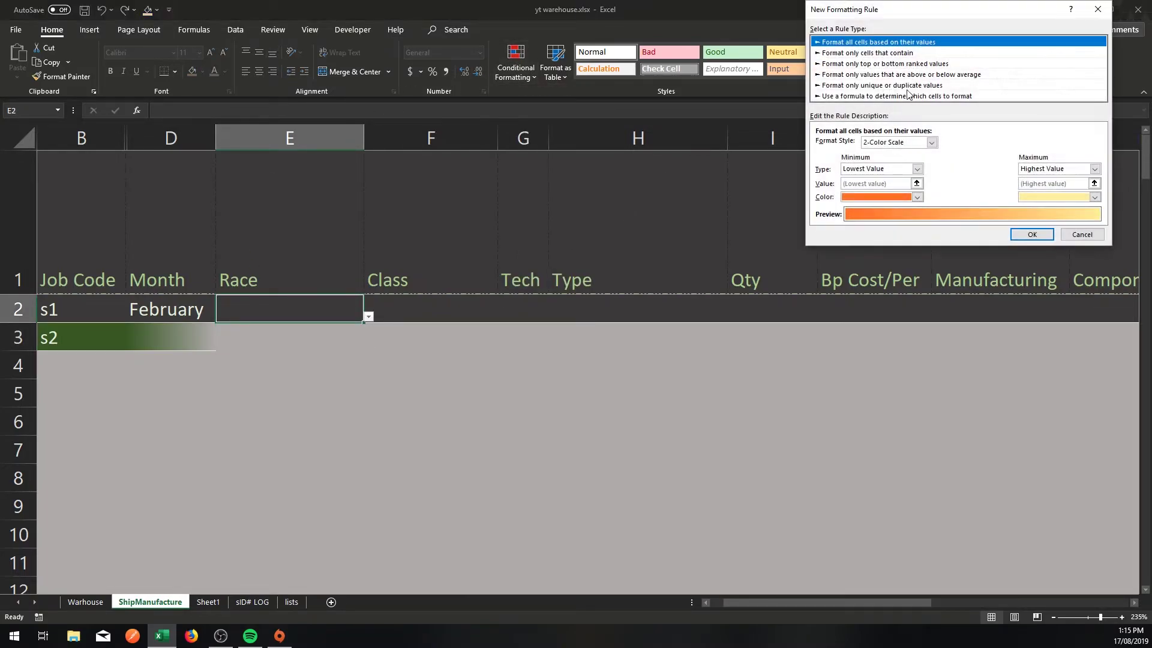
{"action": "left_click", "coordinate": [856, 98]}
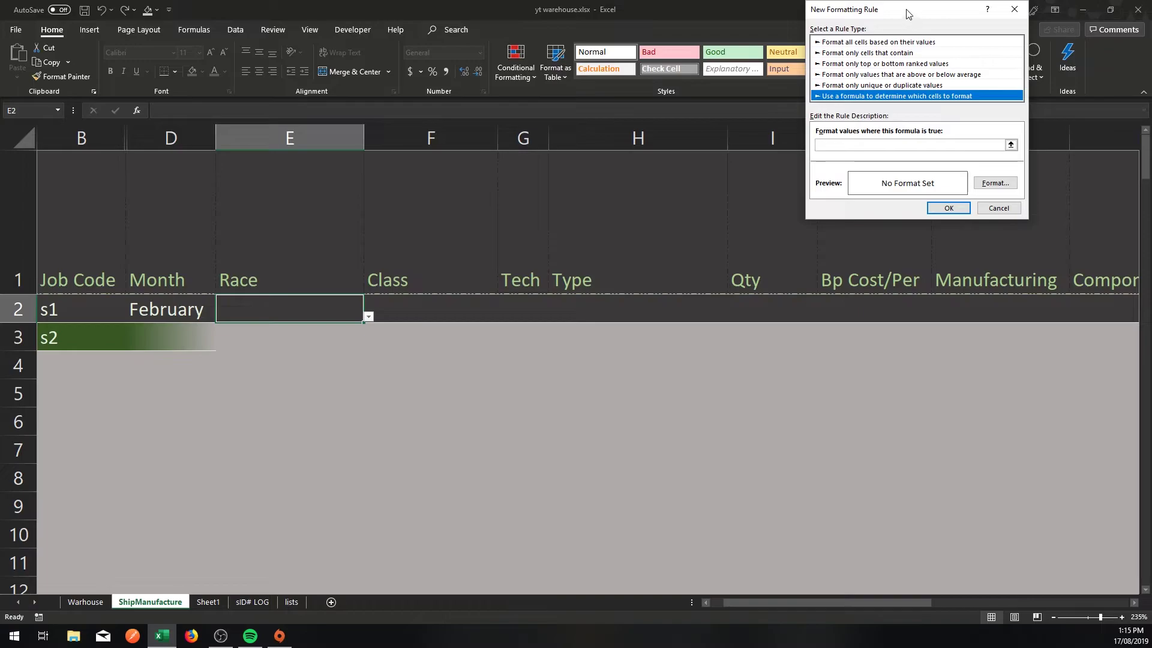
{"action": "left_click_drag", "start_coordinate": [908, 14], "coordinate": [1030, 14]}
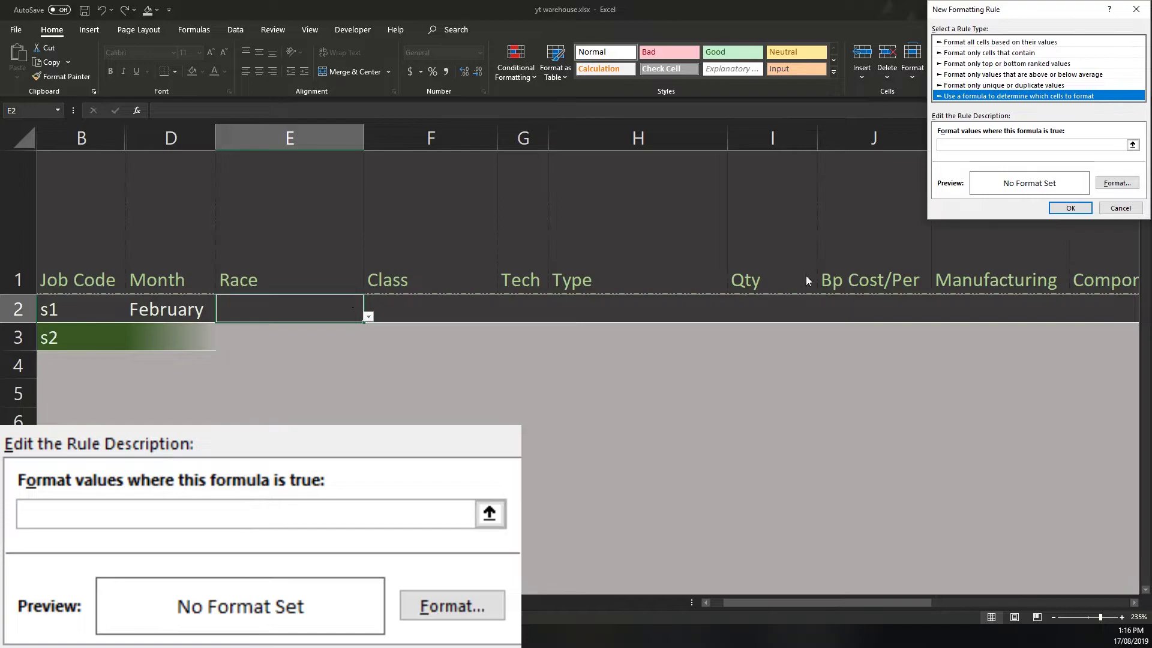
{"action": "left_click", "coordinate": [949, 146]}
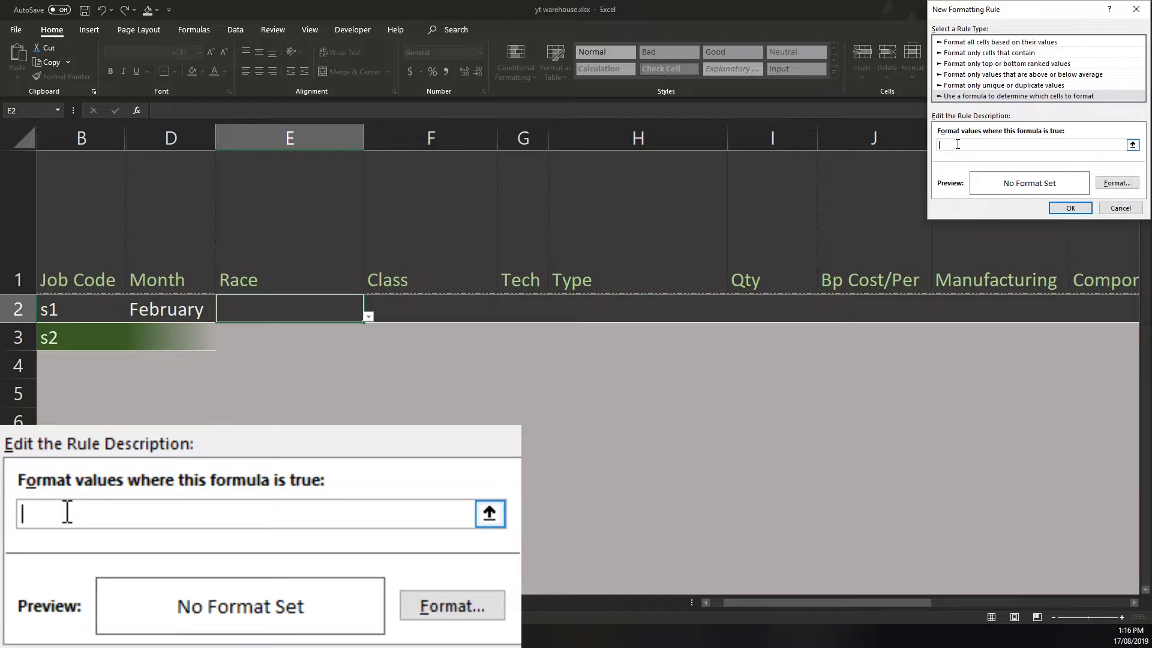
Step: Begin the rule formula as =D2, using F4 to make the reference fully relative
{"action": "type", "text": "="}
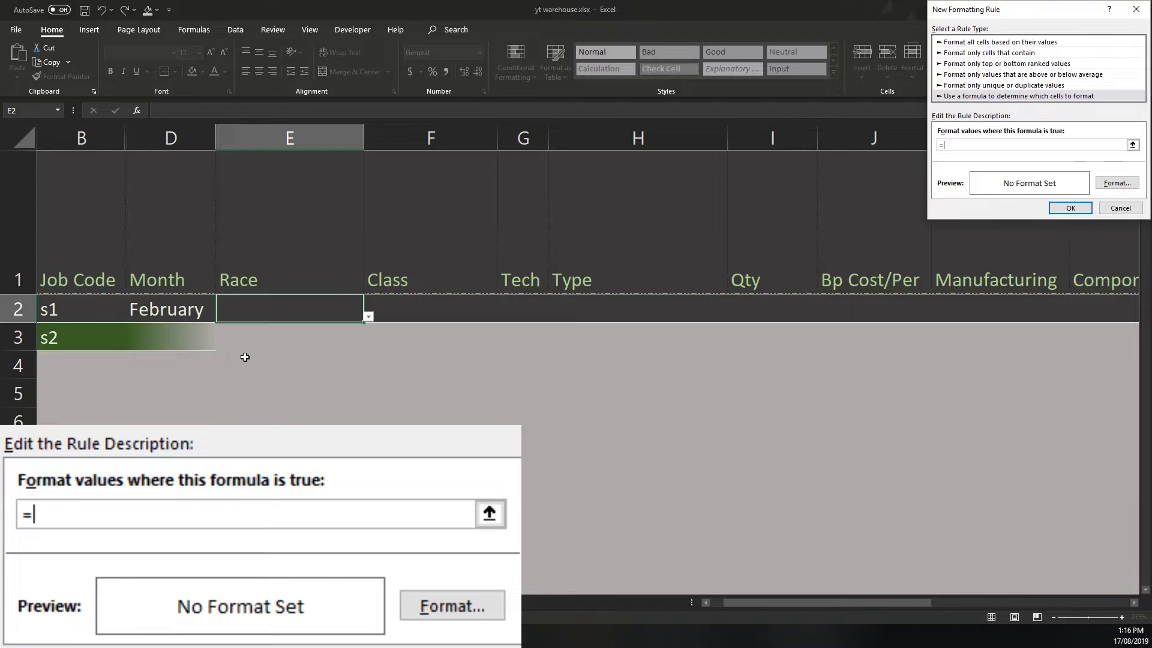
{"action": "left_click", "coordinate": [1106, 183]}
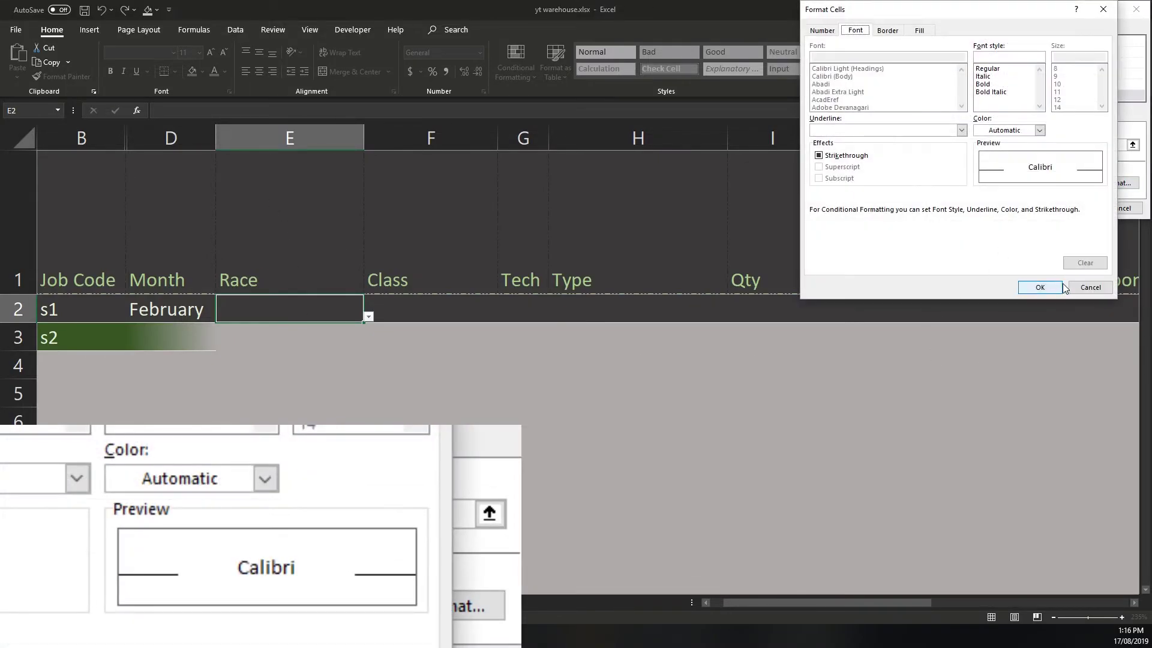
{"action": "left_click", "coordinate": [1091, 288]}
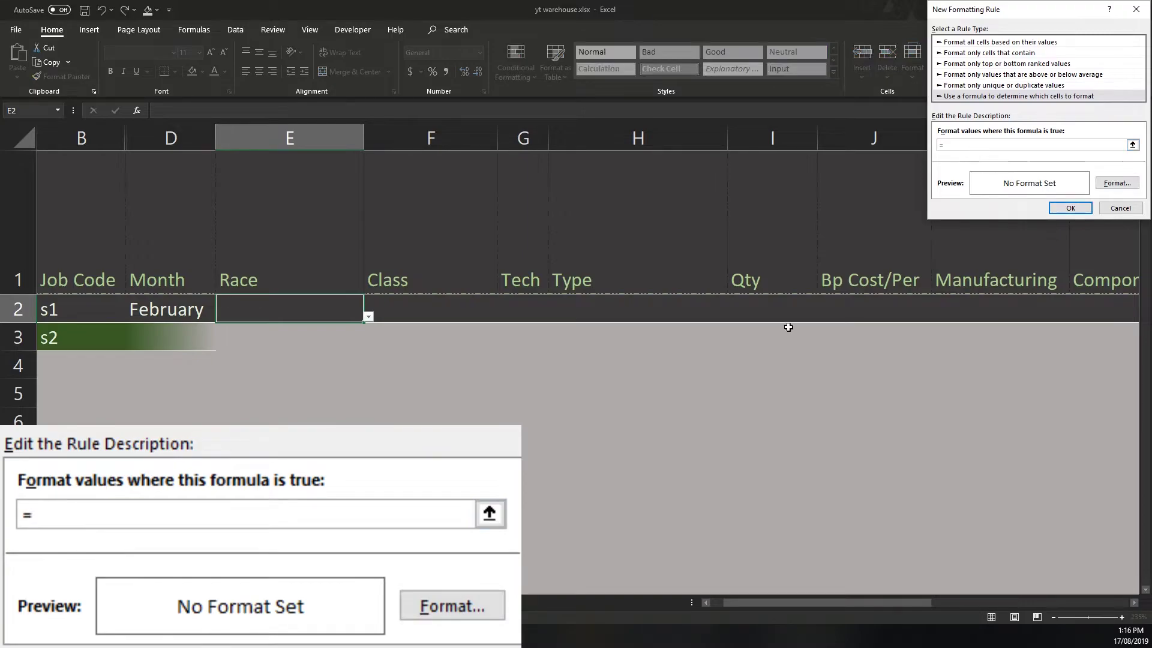
{"action": "left_click", "coordinate": [191, 313]}
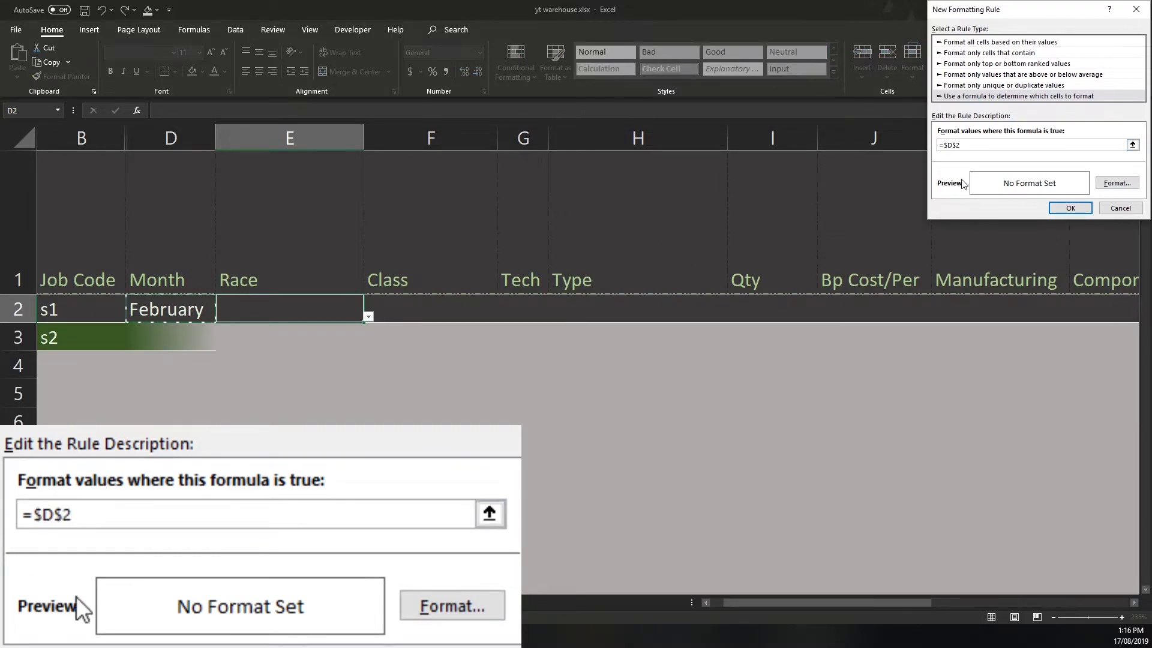
{"action": "key", "text": "F4"}
{"action": "key", "text": "F4"}
{"action": "key", "text": "F4"}
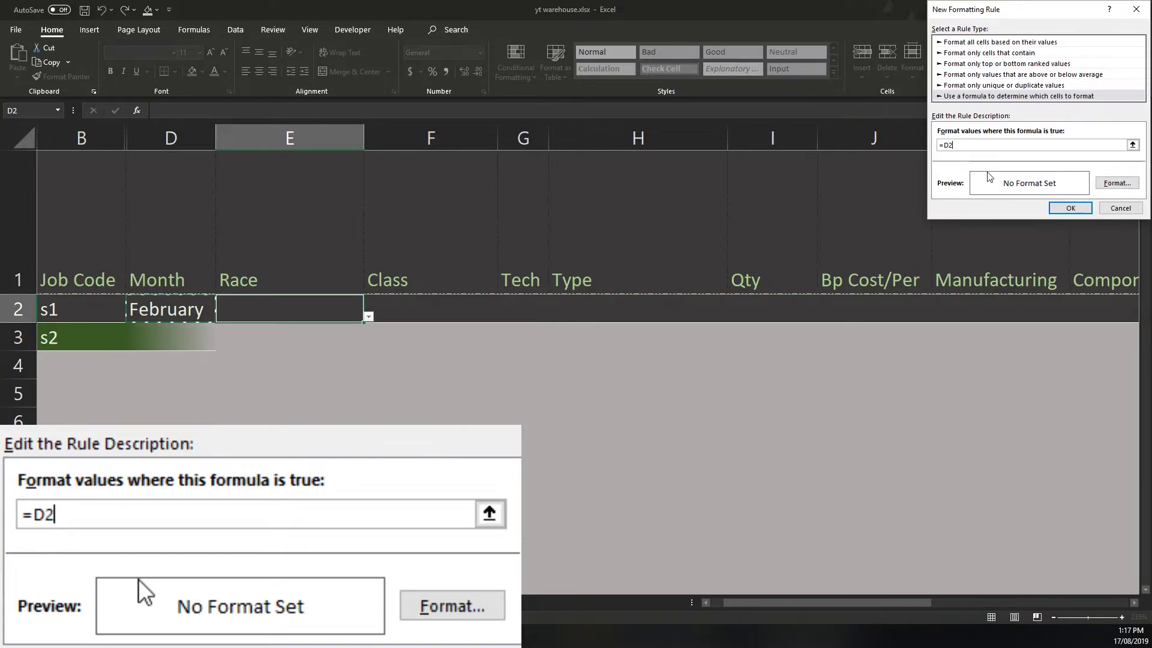
Step: Complete the rule formula as =and(D2<>"",E2="") with relative references
{"action": "type", "text": "="}
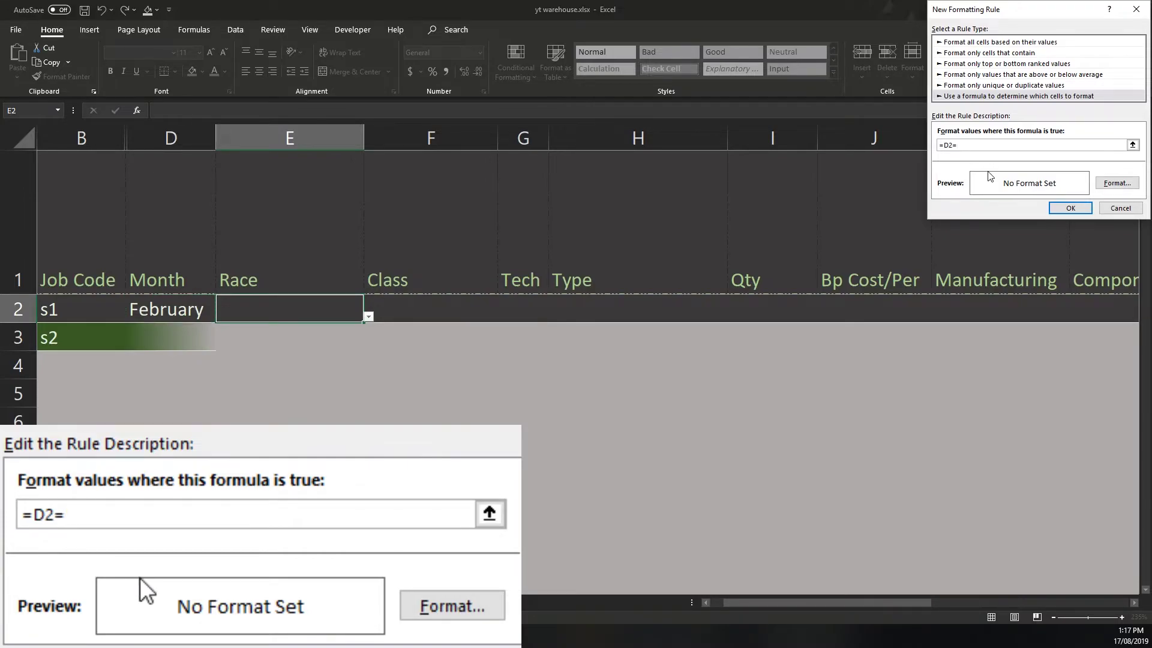
{"action": "key", "text": "BackSpace"}
{"action": "type", "text": "<>\"\","}
{"action": "left_click", "coordinate": [278, 312]}
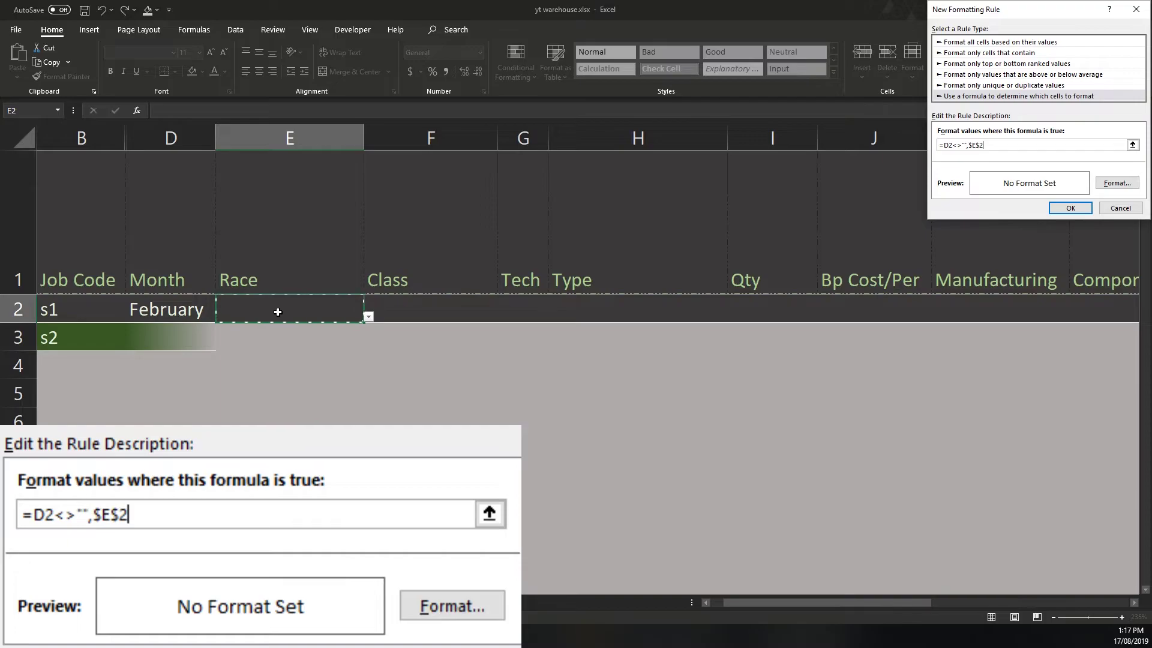
{"action": "key", "text": "F4"}
{"action": "key", "text": "F4"}
{"action": "key", "text": "F4"}
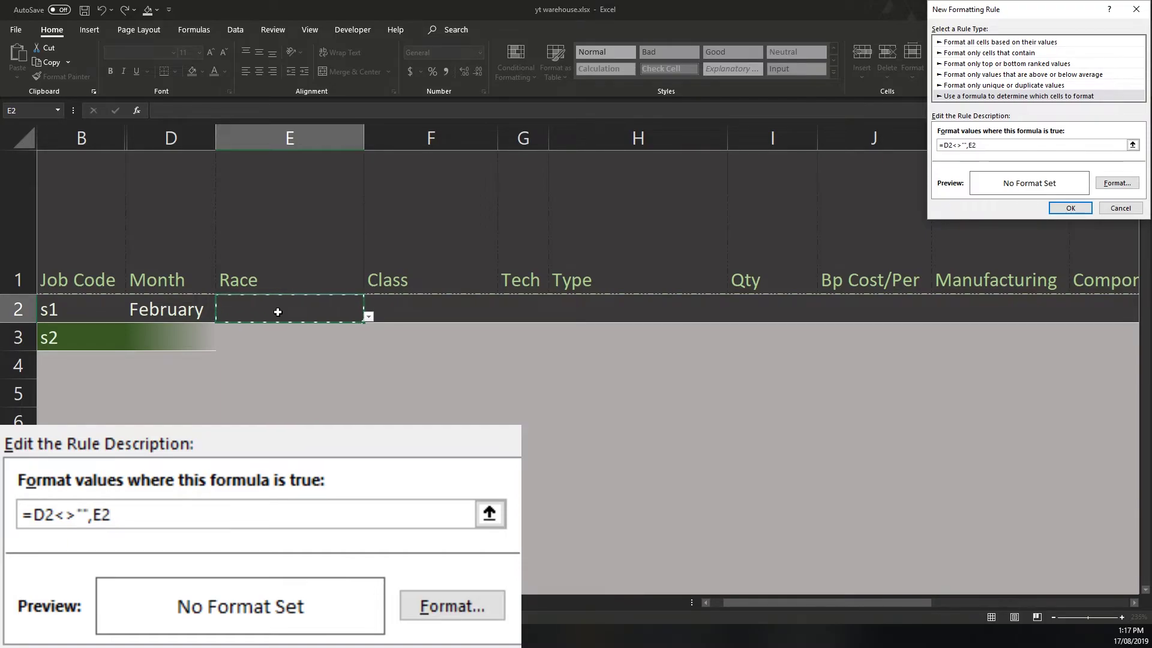
{"action": "type", "text": "=\"\""}
{"action": "left_click", "coordinate": [941, 145]}
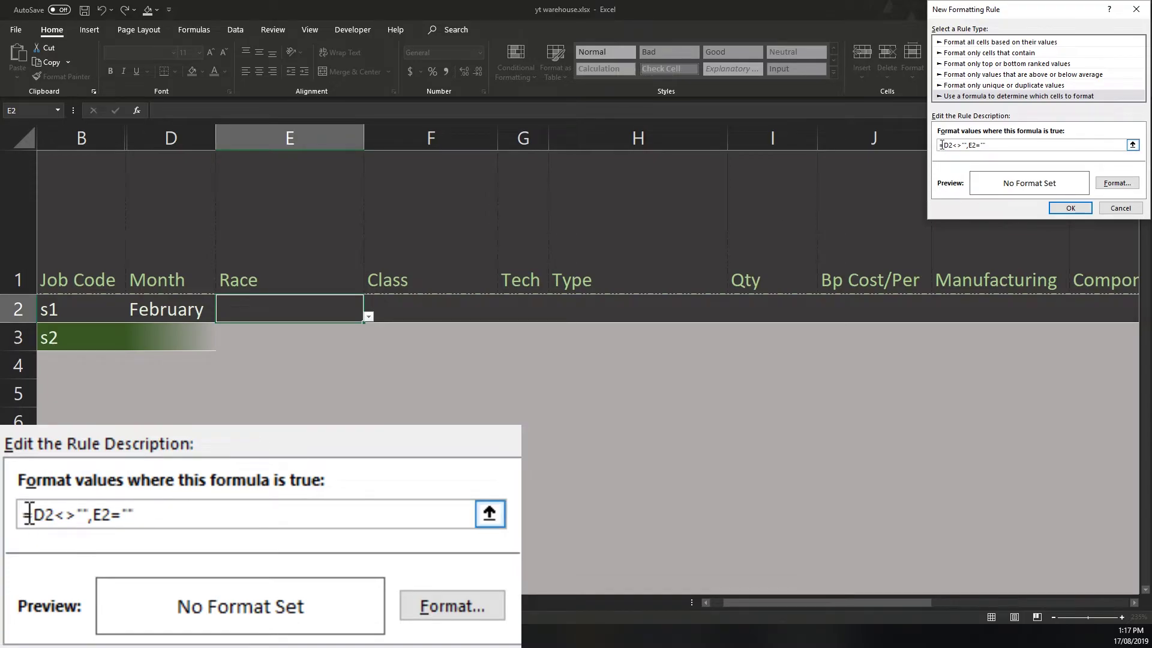
{"action": "type", "text": "and("}
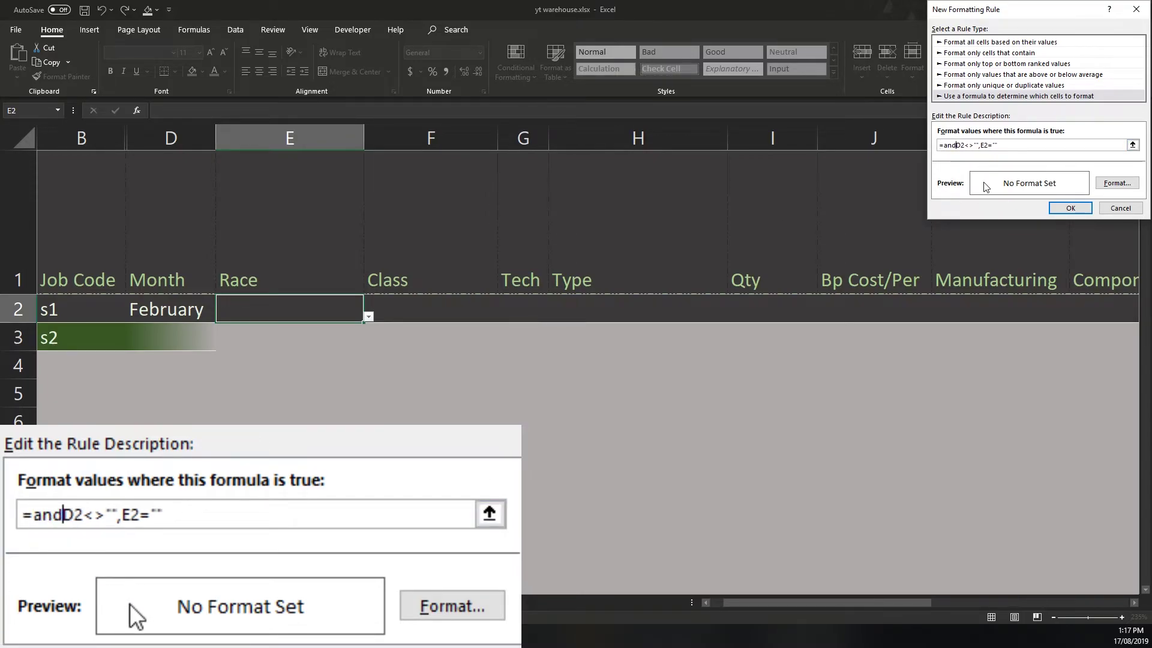
{"action": "left_click", "coordinate": [1025, 144]}
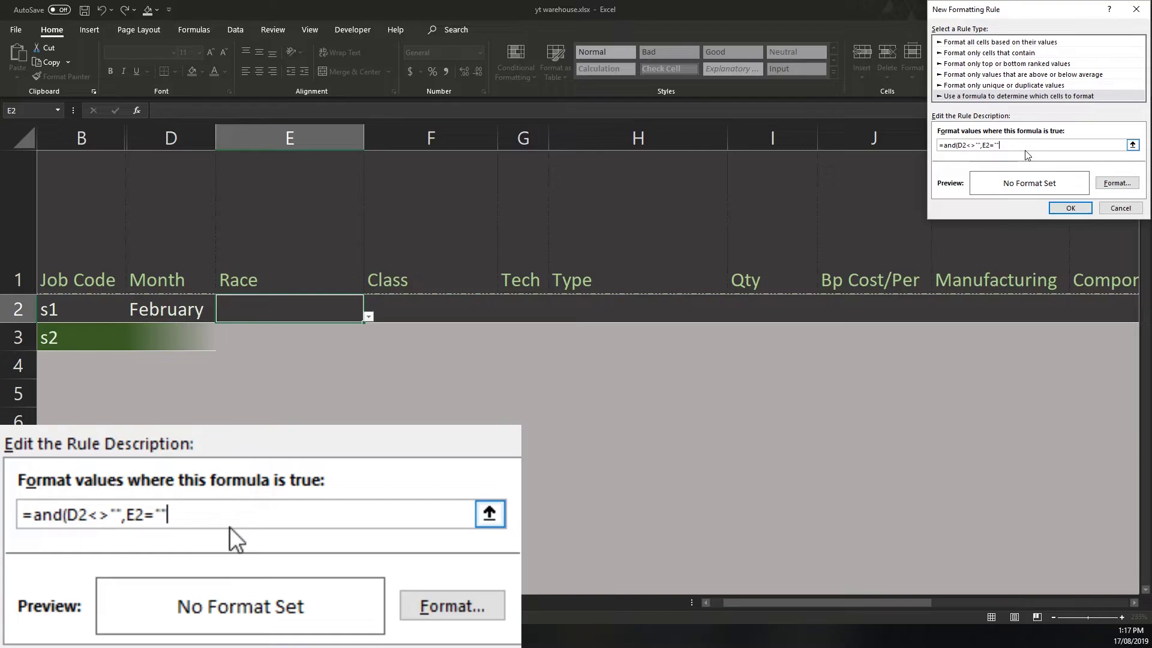
{"action": "type", "text": ")"}
Step: Give the rule a vertical two-colour gradient fill from dark to light green
{"action": "left_click", "coordinate": [1130, 186]}
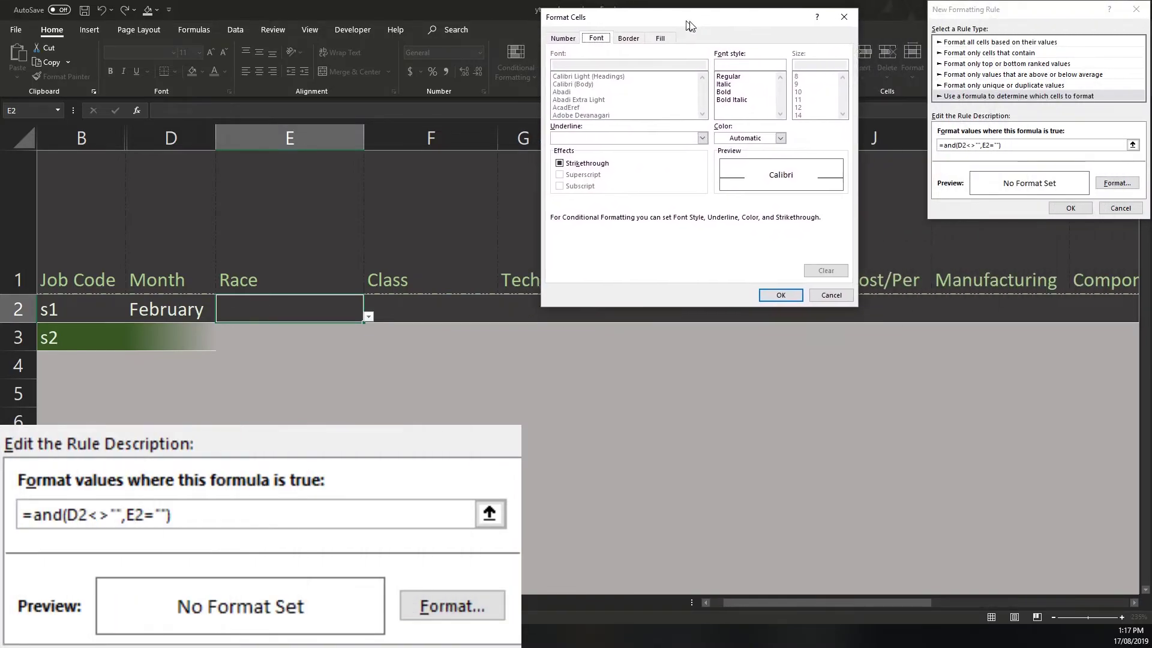
{"action": "left_click_drag", "start_coordinate": [690, 25], "coordinate": [751, 16]}
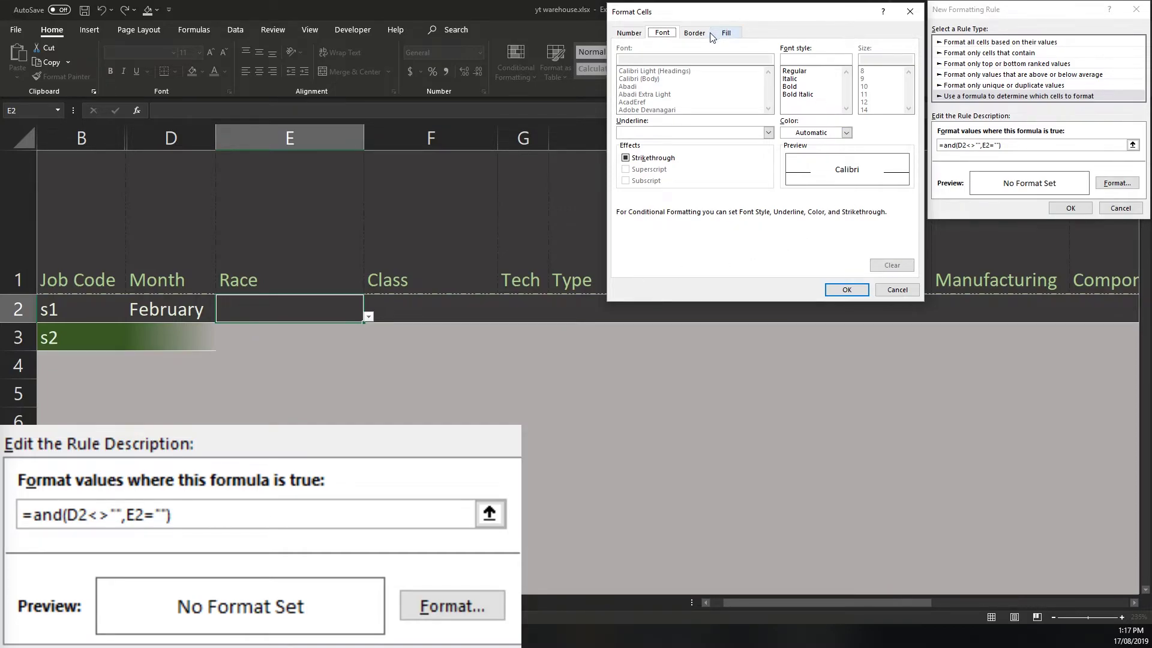
{"action": "left_click", "coordinate": [725, 34]}
{"action": "left_click", "coordinate": [630, 171]}
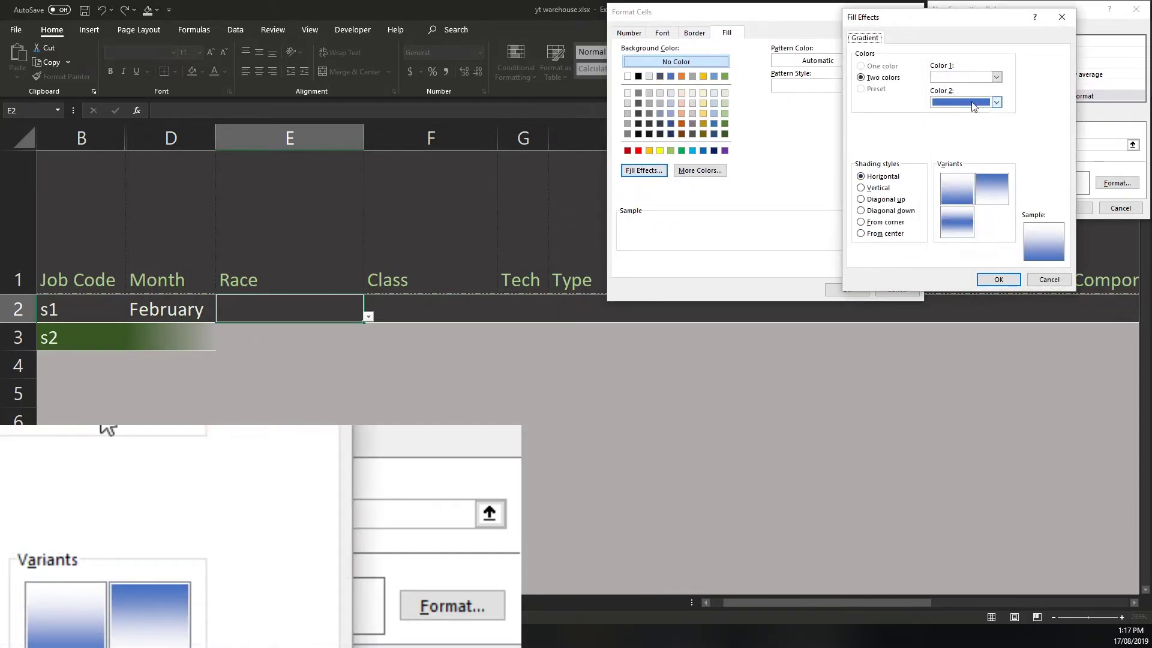
{"action": "left_click", "coordinate": [996, 77]}
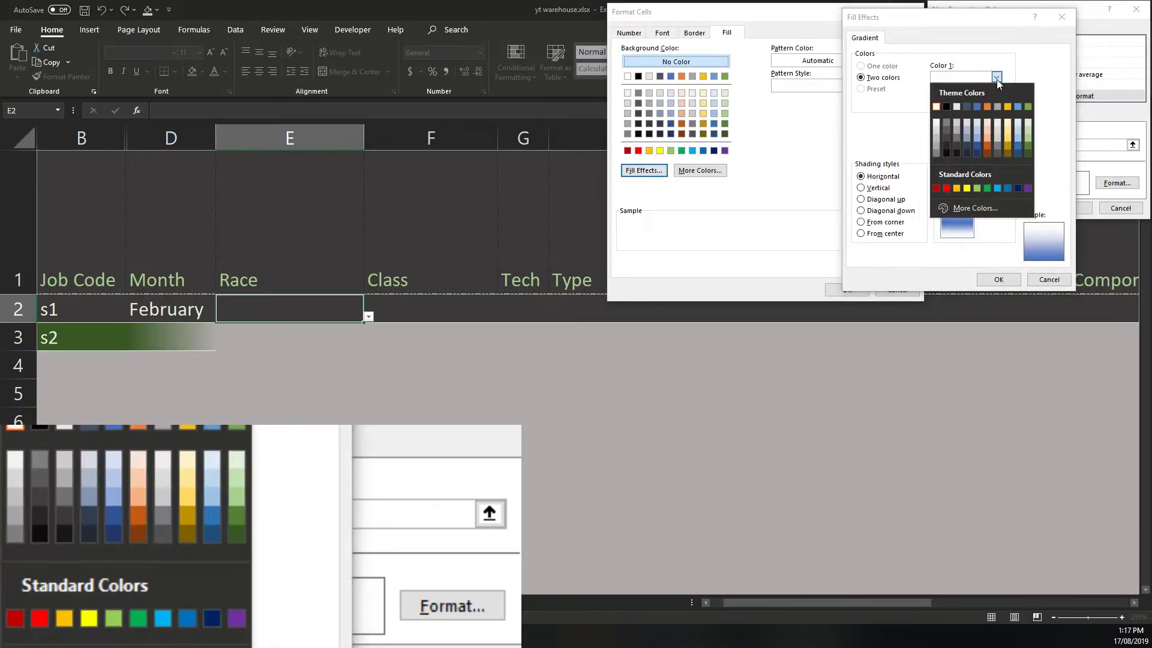
{"action": "left_click", "coordinate": [957, 143]}
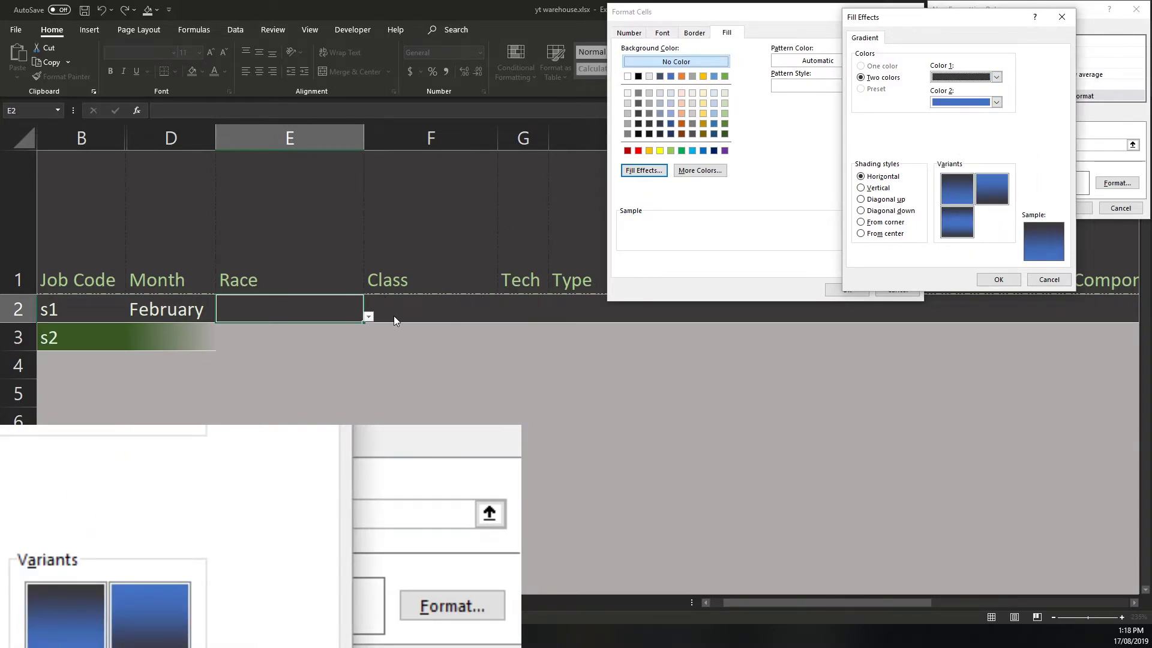
{"action": "left_click", "coordinate": [996, 102]}
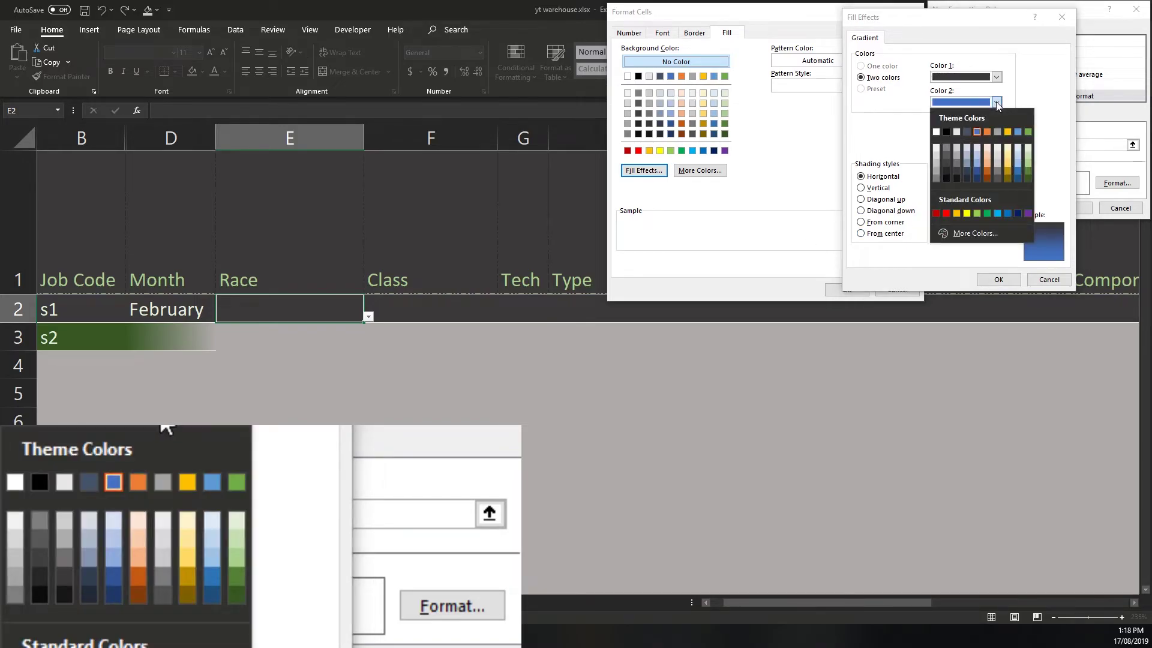
{"action": "left_click", "coordinate": [1027, 164]}
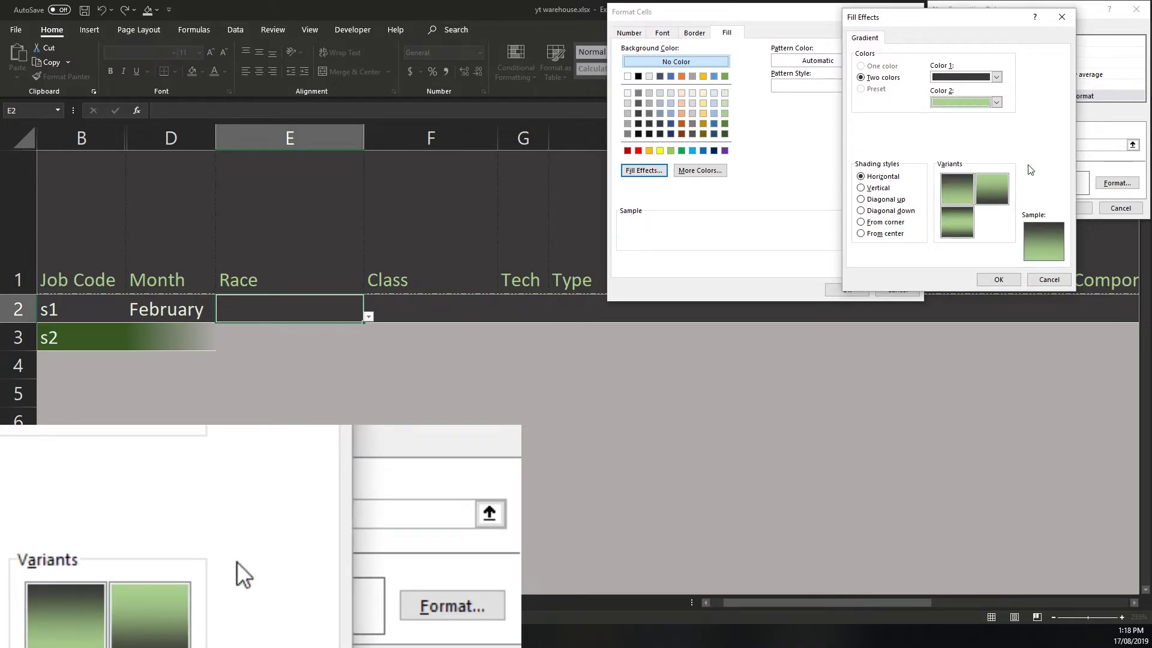
{"action": "left_click", "coordinate": [877, 188]}
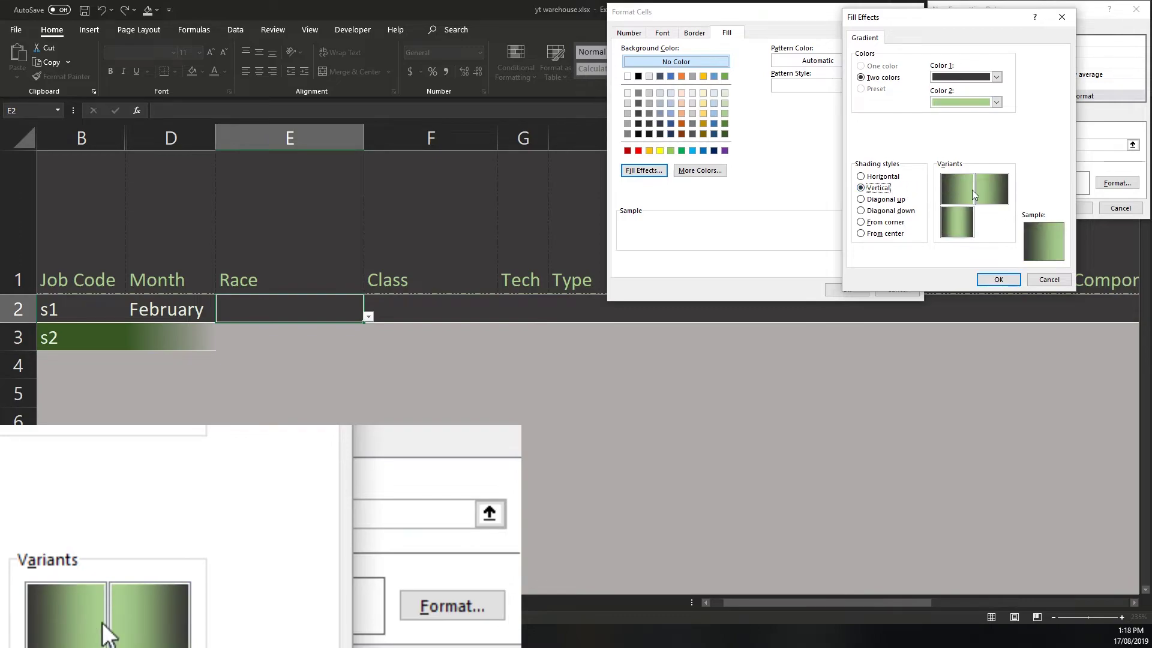
{"action": "left_click", "coordinate": [993, 193]}
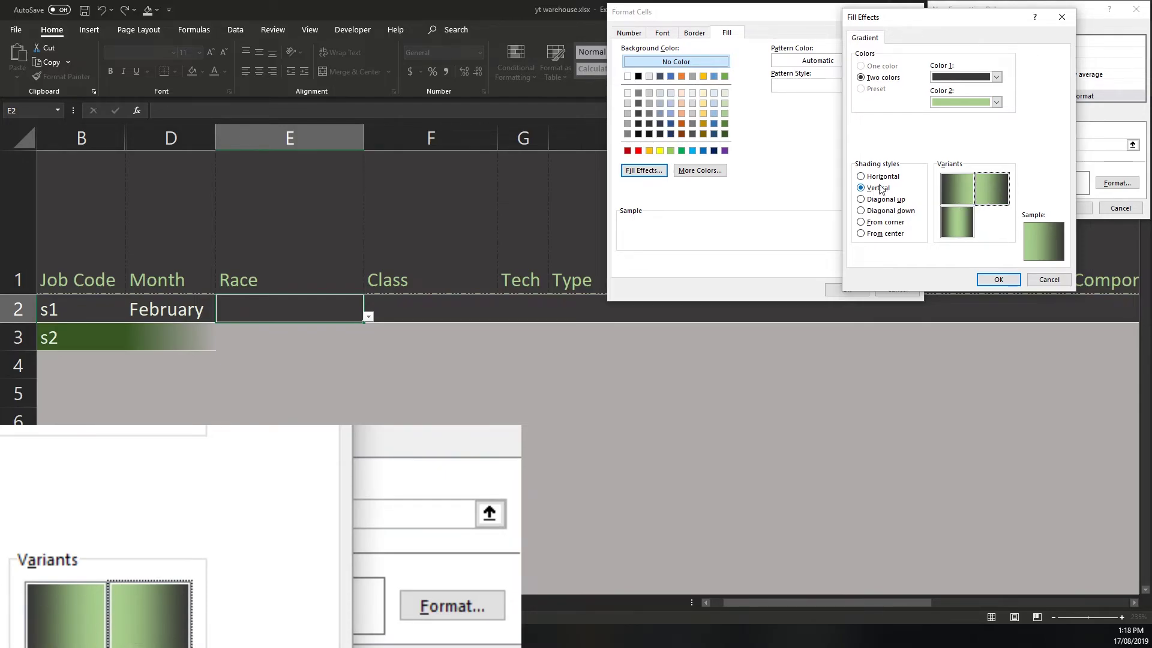
Step: Confirm the gradient format and create the rule so E2 shows the green guide
{"action": "left_click_drag", "start_coordinate": [970, 24], "coordinate": [790, 28]}
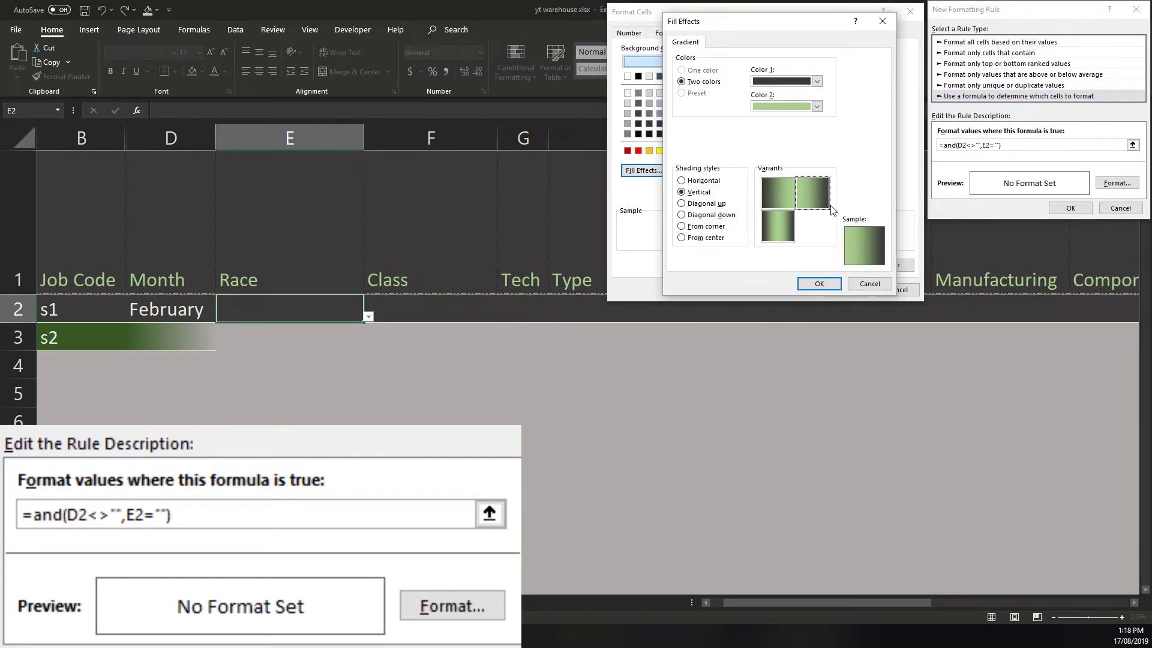
{"action": "left_click", "coordinate": [818, 284]}
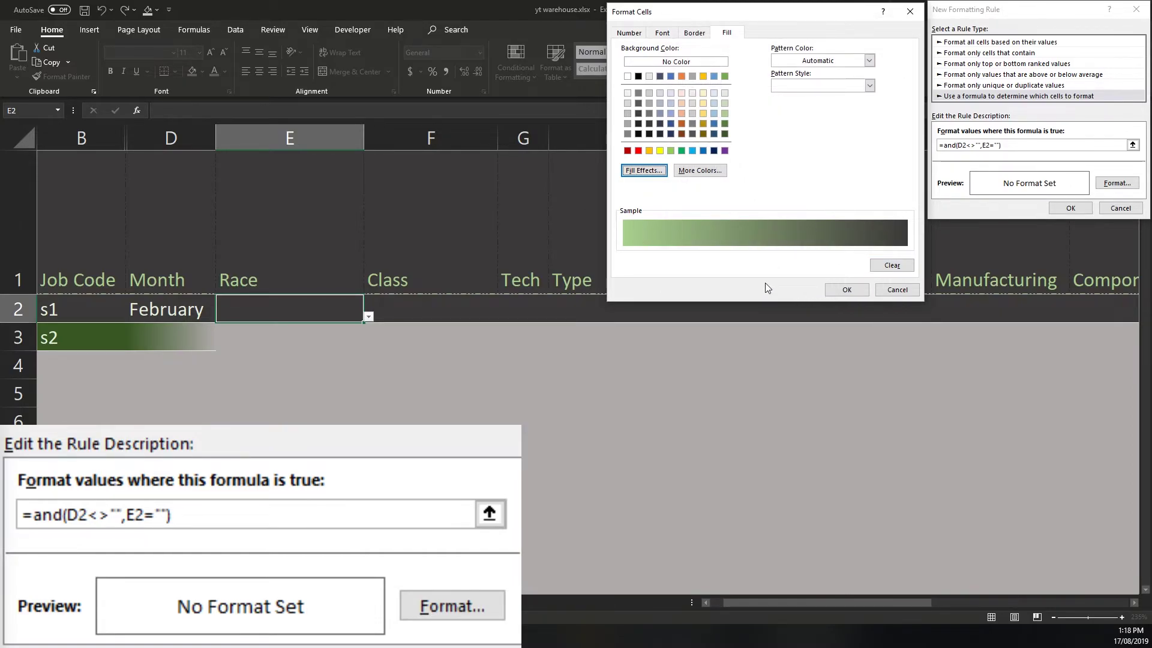
{"action": "left_click", "coordinate": [696, 34]}
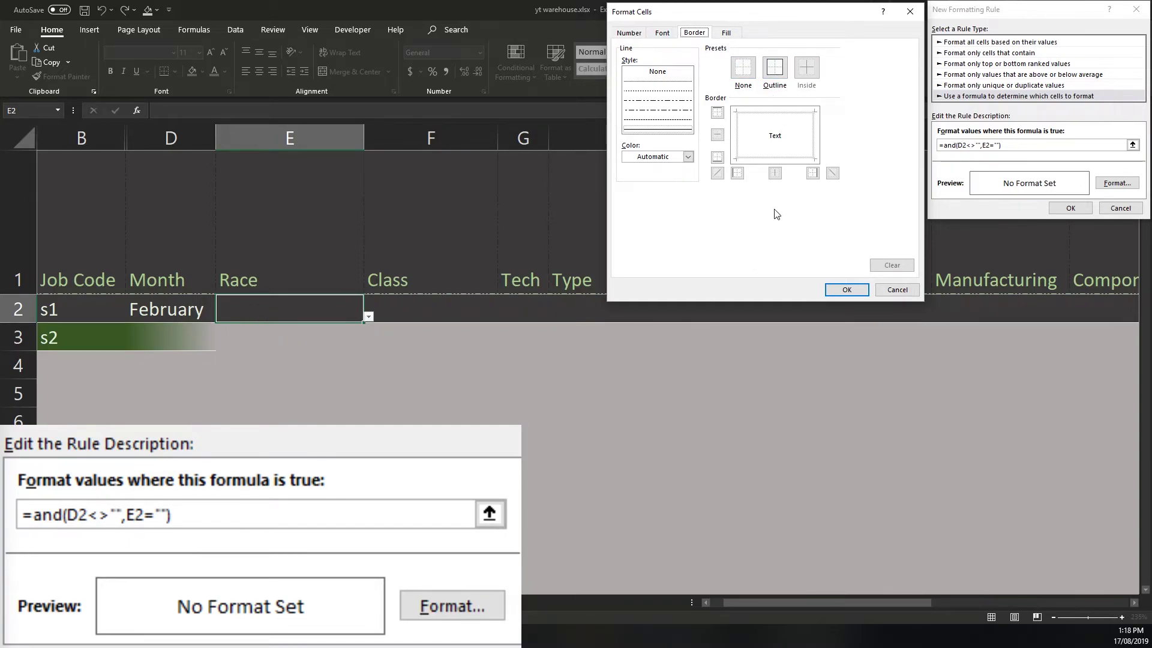
{"action": "left_click", "coordinate": [726, 33]}
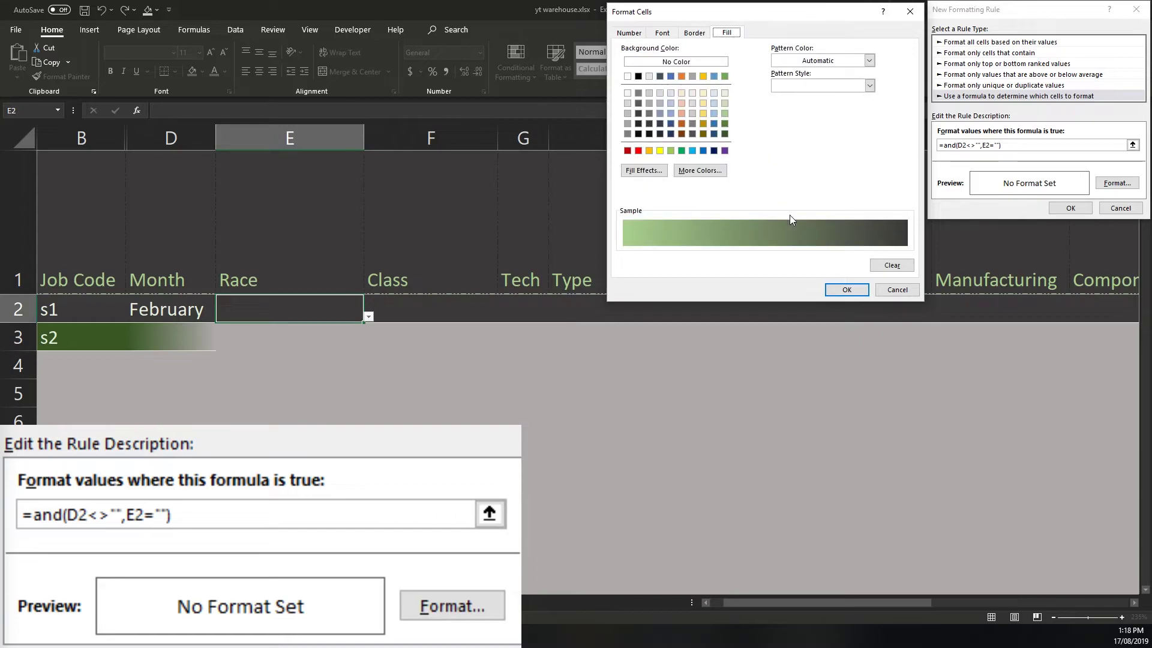
{"action": "left_click", "coordinate": [845, 290]}
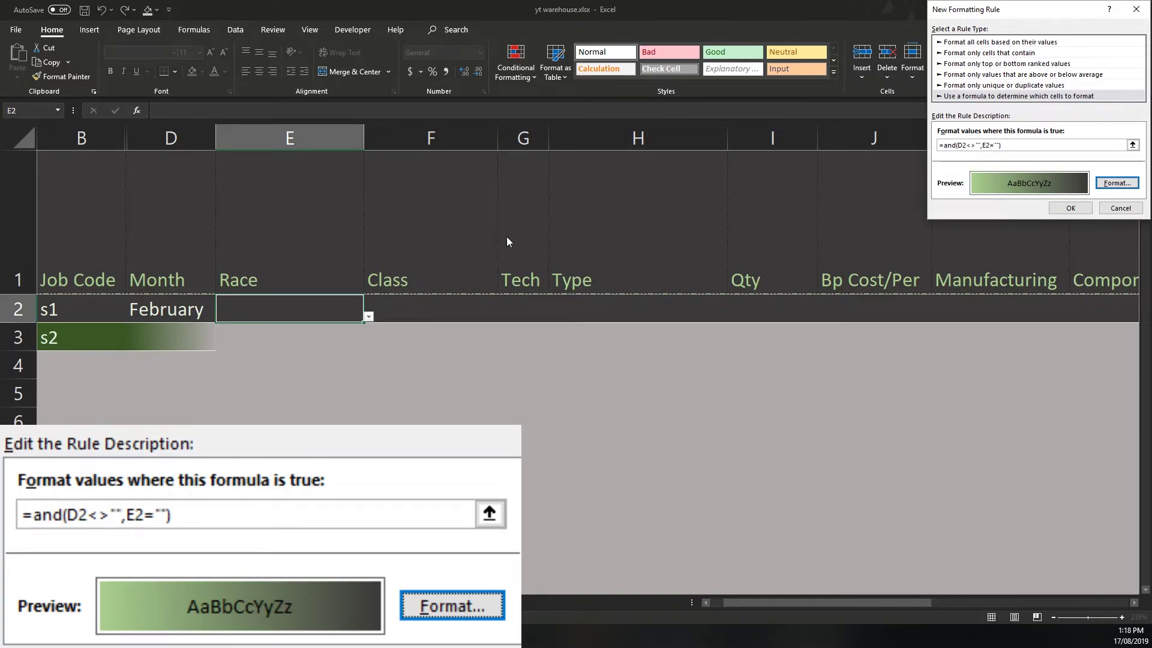
{"action": "left_click", "coordinate": [1071, 208]}
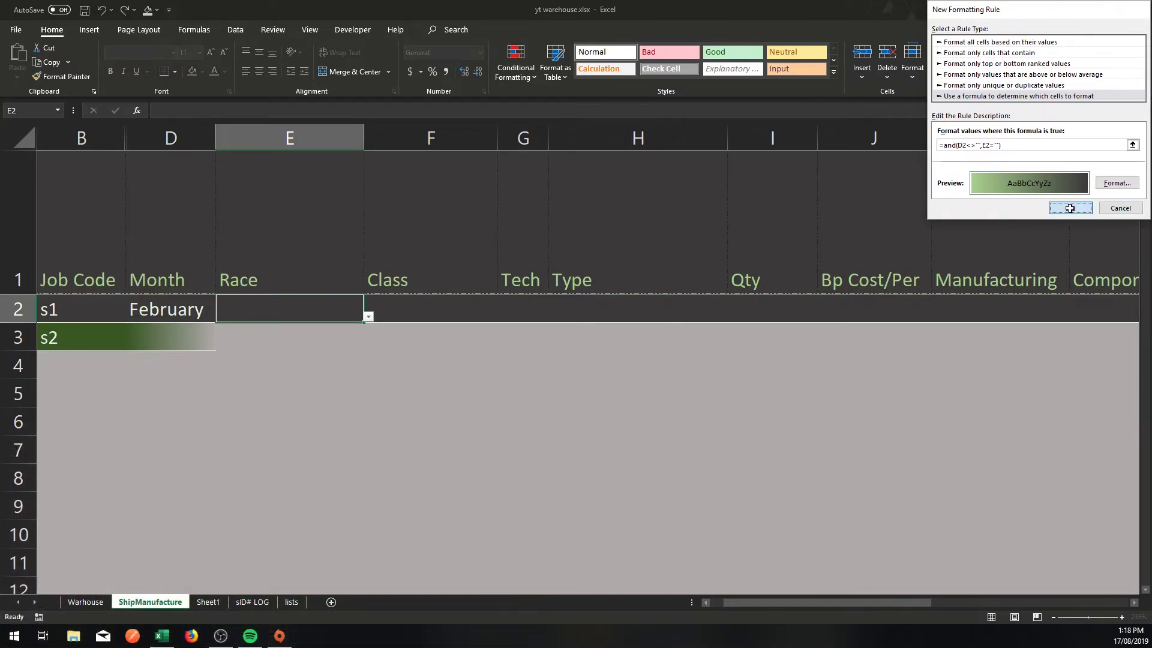
{"action": "left_click", "coordinate": [339, 390]}
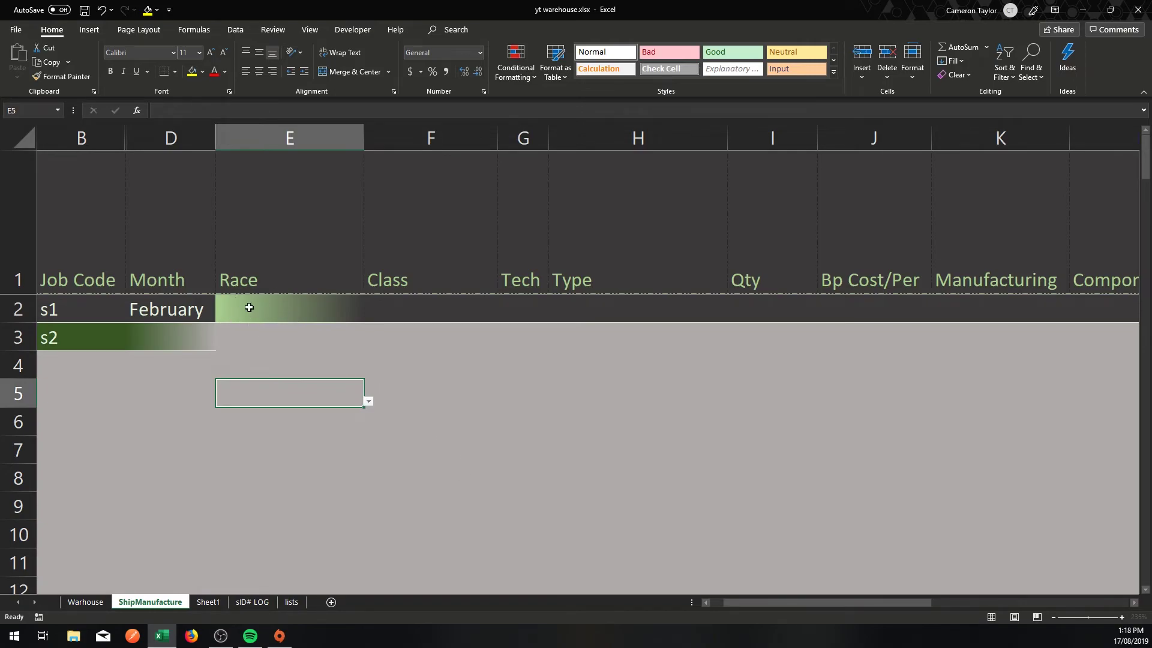
{"action": "left_click", "coordinate": [317, 342]}
{"action": "left_click", "coordinate": [273, 311]}
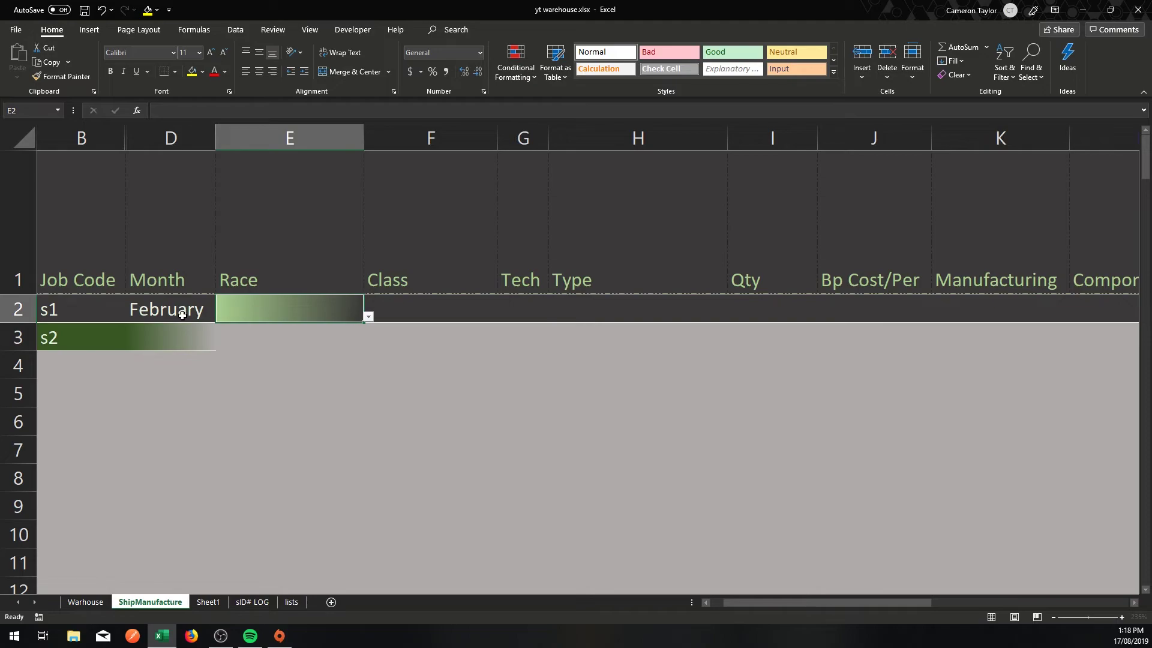
{"action": "key", "text": "Left"}
{"action": "key", "text": "Delete"}
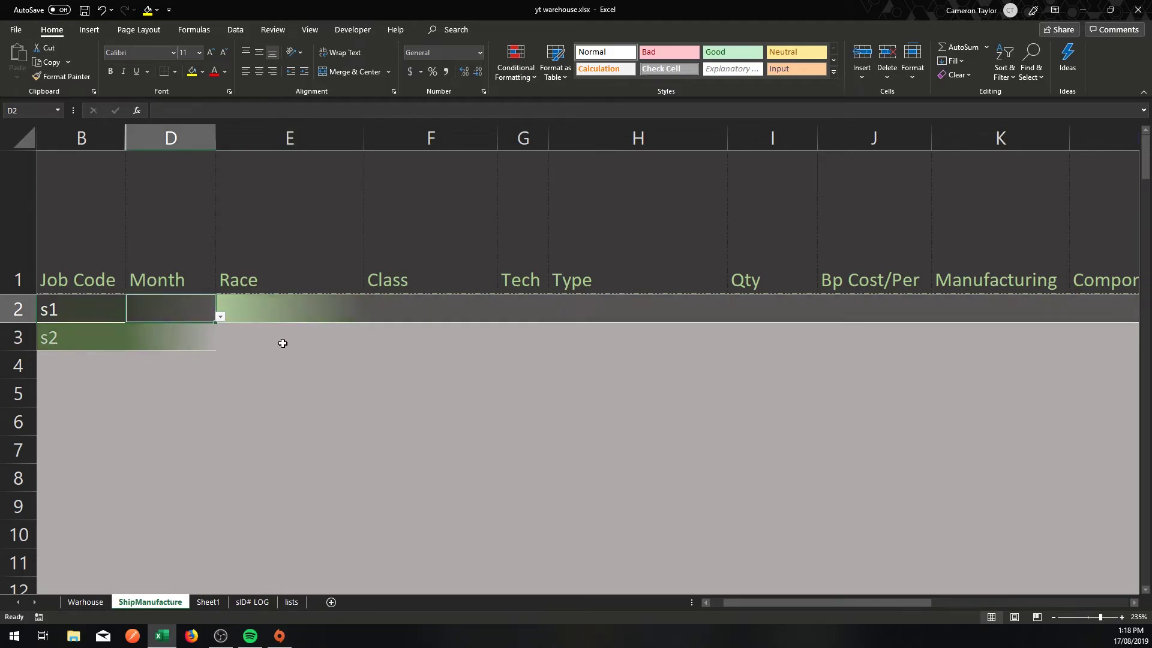
{"action": "left_click", "coordinate": [316, 383]}
{"action": "left_click", "coordinate": [168, 331]}
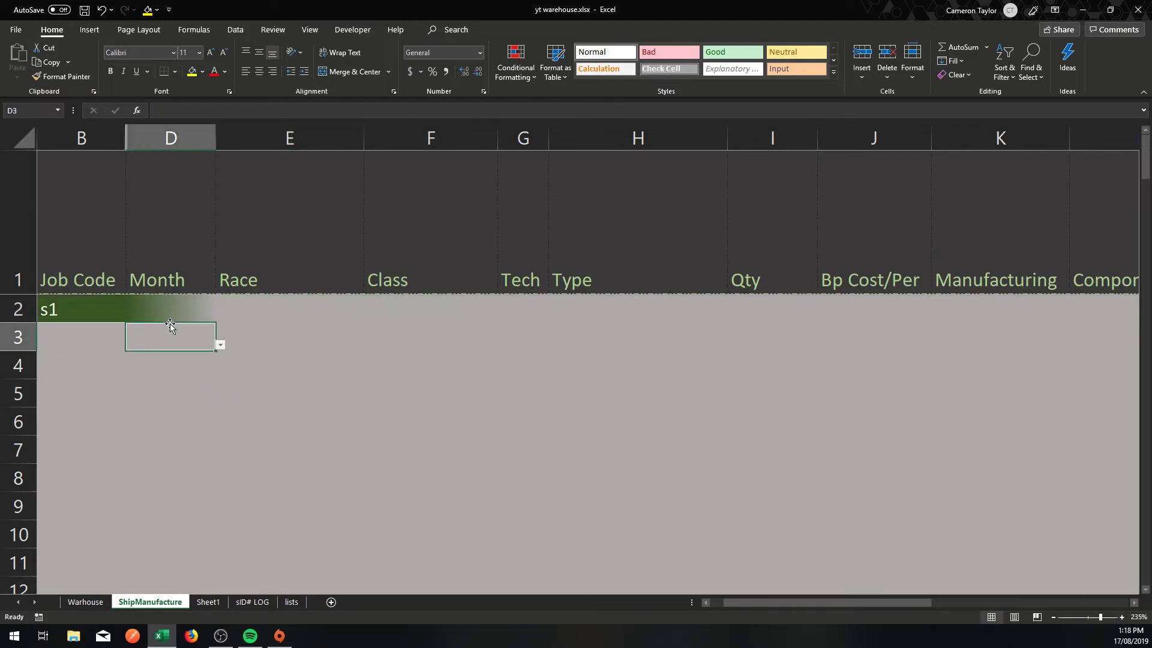
{"action": "left_click", "coordinate": [201, 310]}
{"action": "left_click", "coordinate": [220, 316]}
{"action": "left_click", "coordinate": [105, 352]}
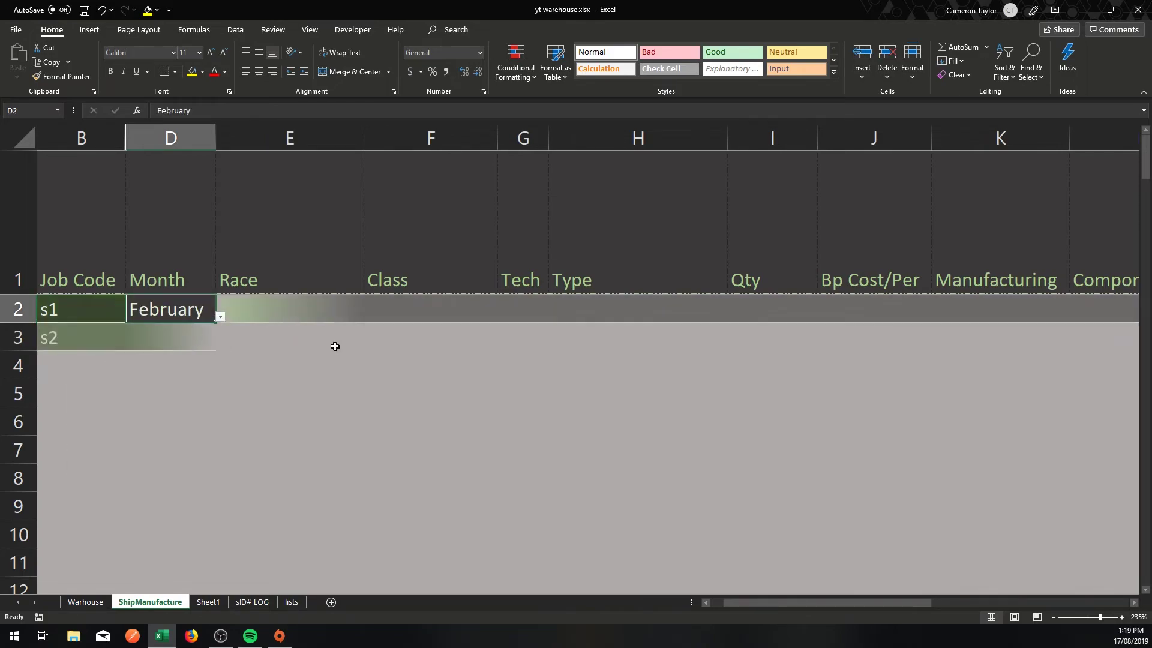
{"action": "left_click", "coordinate": [298, 311]}
{"action": "key", "text": "alt+Down"}
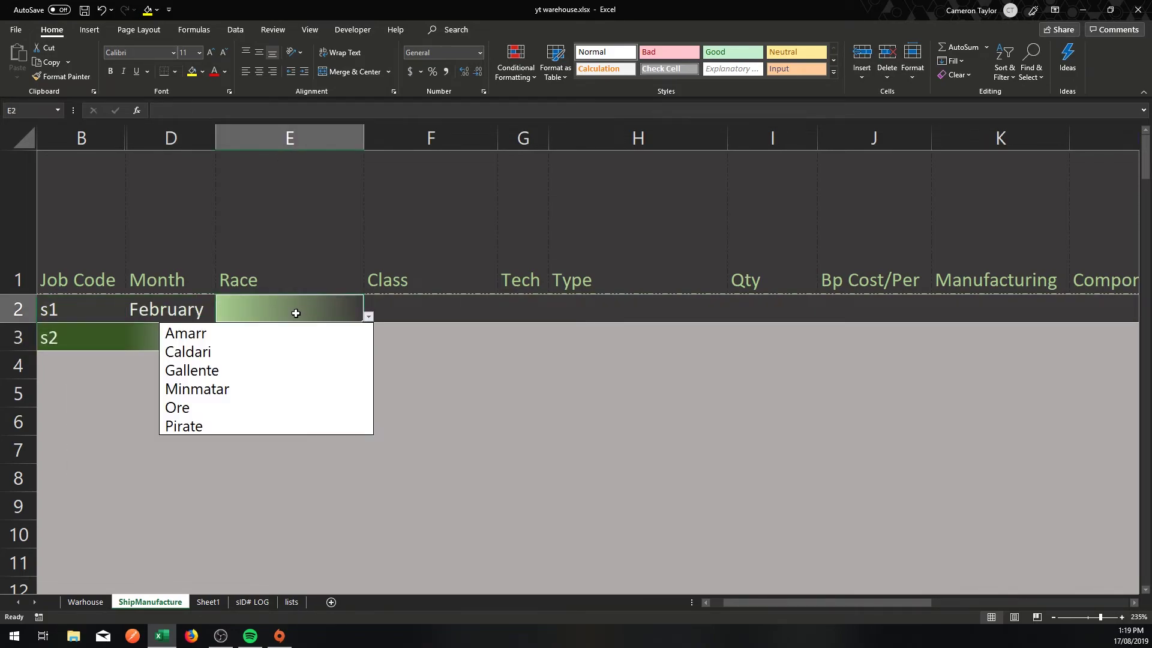
{"action": "key", "text": "Down"}
{"action": "key", "text": "Return"}
{"action": "key", "text": "Tab"}
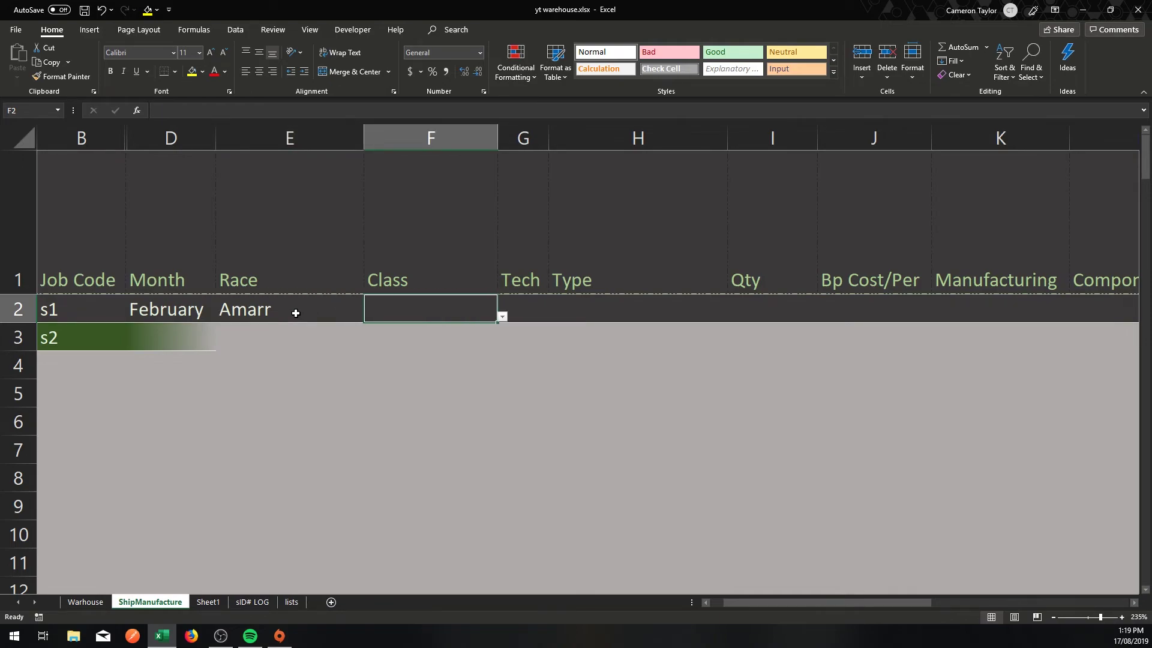
{"action": "left_click", "coordinate": [295, 309]}
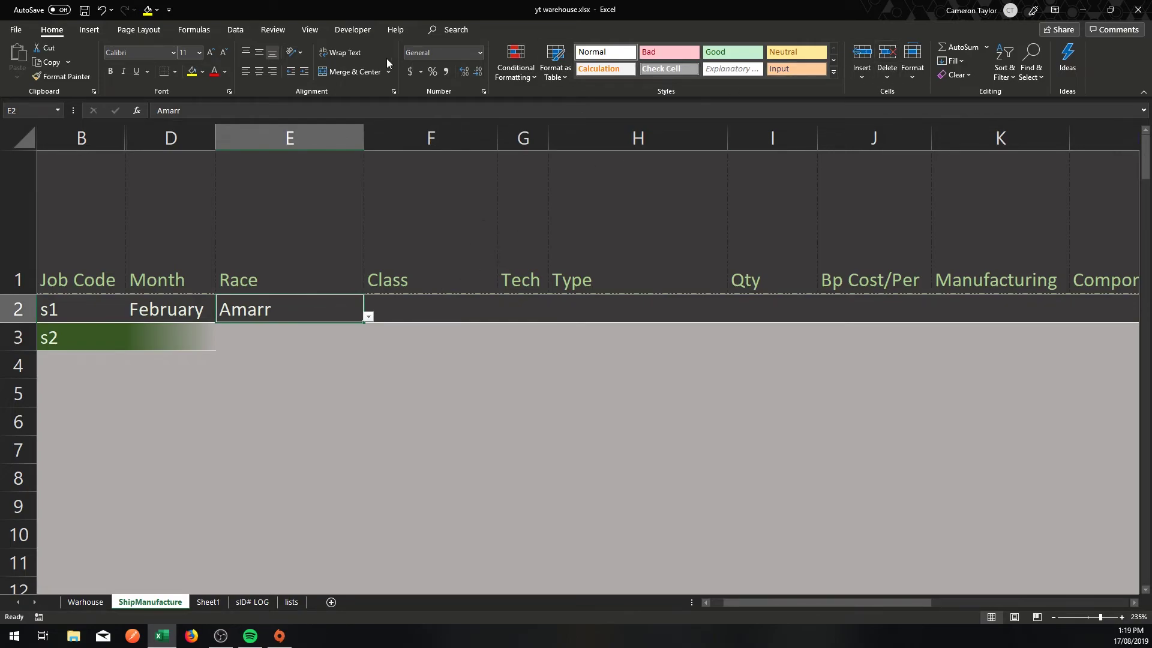
Step: In Manage Rules, change the first rule's Applies to range to =$B:$O and apply it
{"action": "left_click", "coordinate": [521, 77]}
{"action": "left_click", "coordinate": [531, 278]}
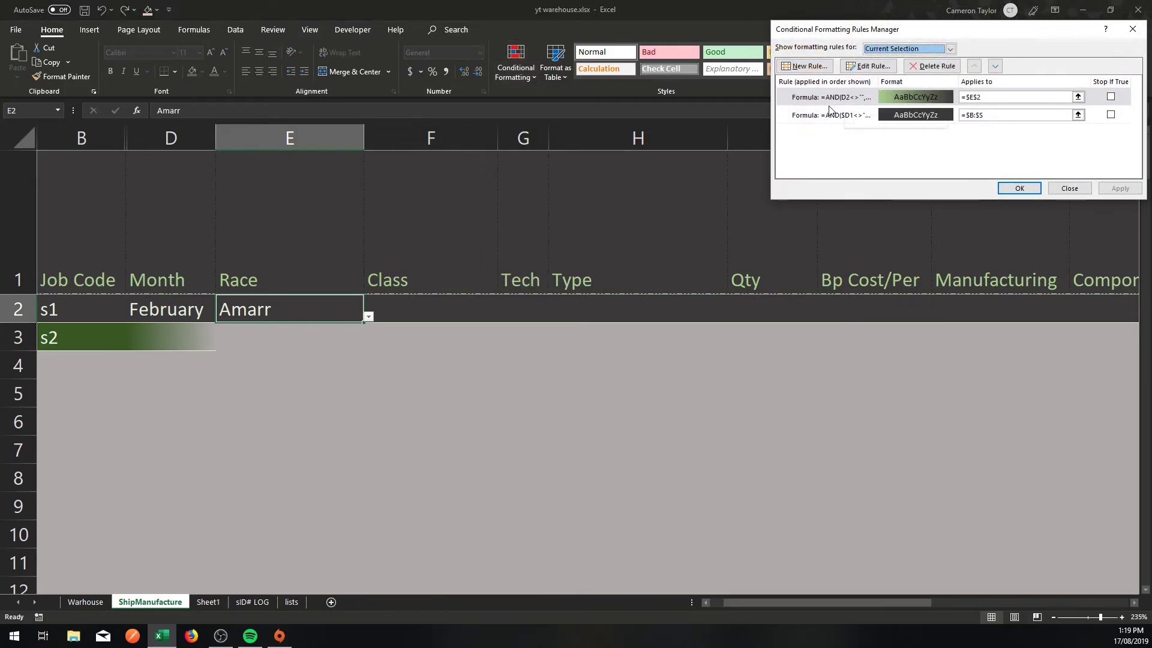
{"action": "left_click", "coordinate": [995, 96]}
{"action": "double_click", "coordinate": [995, 96]}
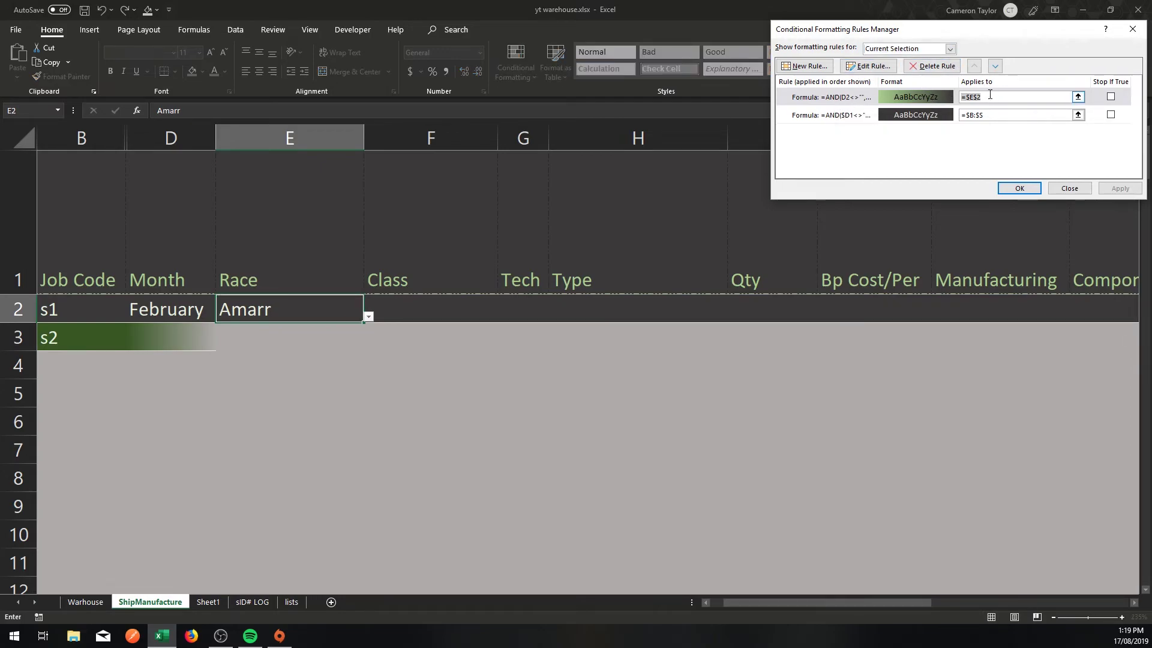
{"action": "key", "text": "Delete"}
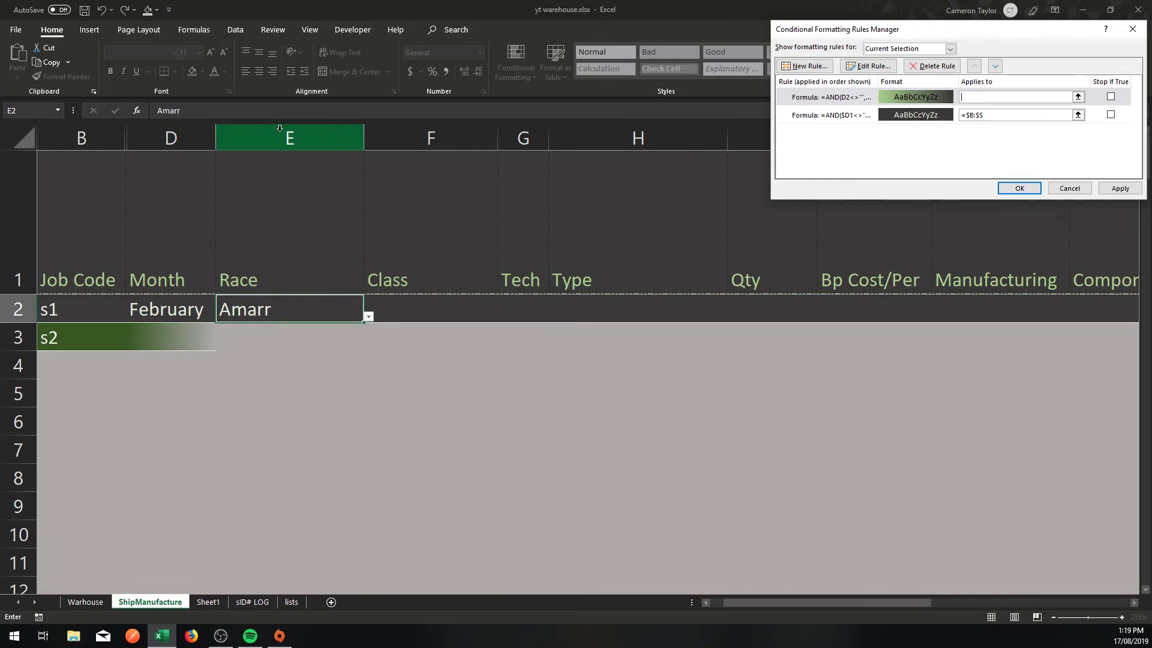
{"action": "left_click_drag", "start_coordinate": [280, 131], "coordinate": [805, 138]}
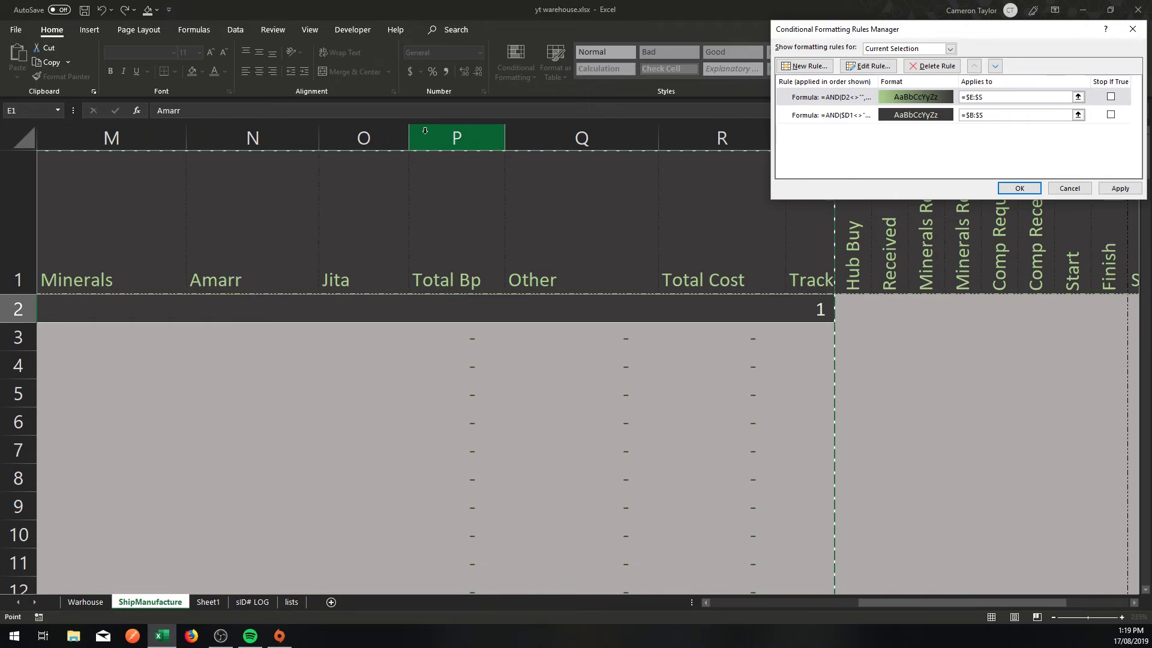
{"action": "left_click_drag", "start_coordinate": [364, 137], "coordinate": [290, 142]}
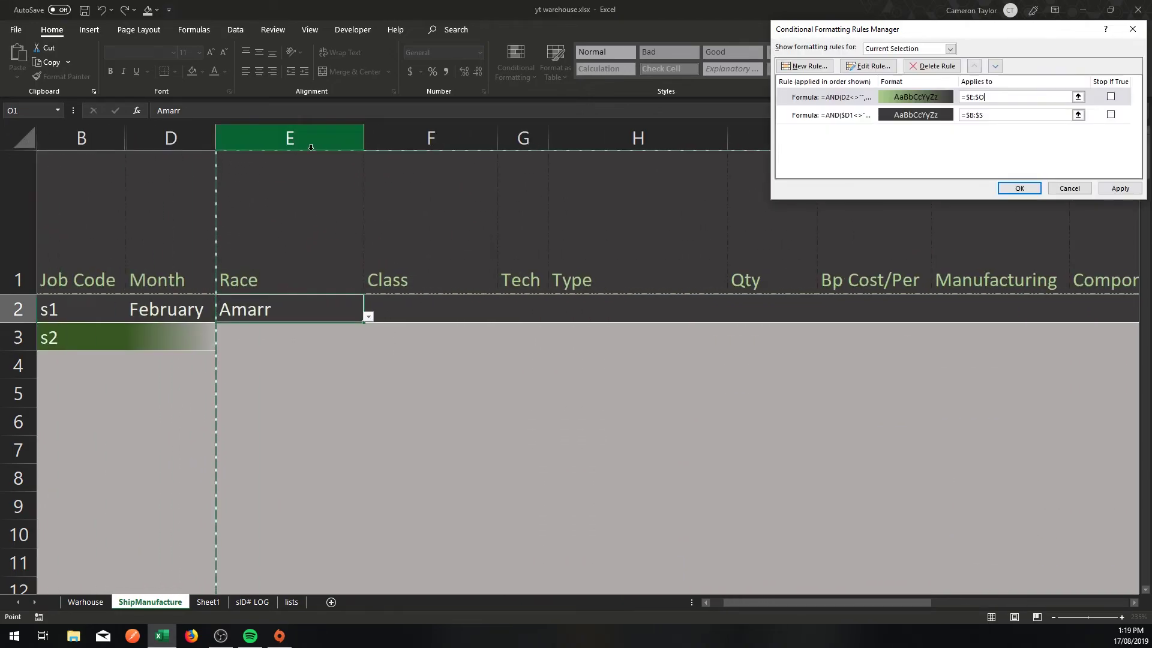
{"action": "left_click", "coordinate": [1118, 189]}
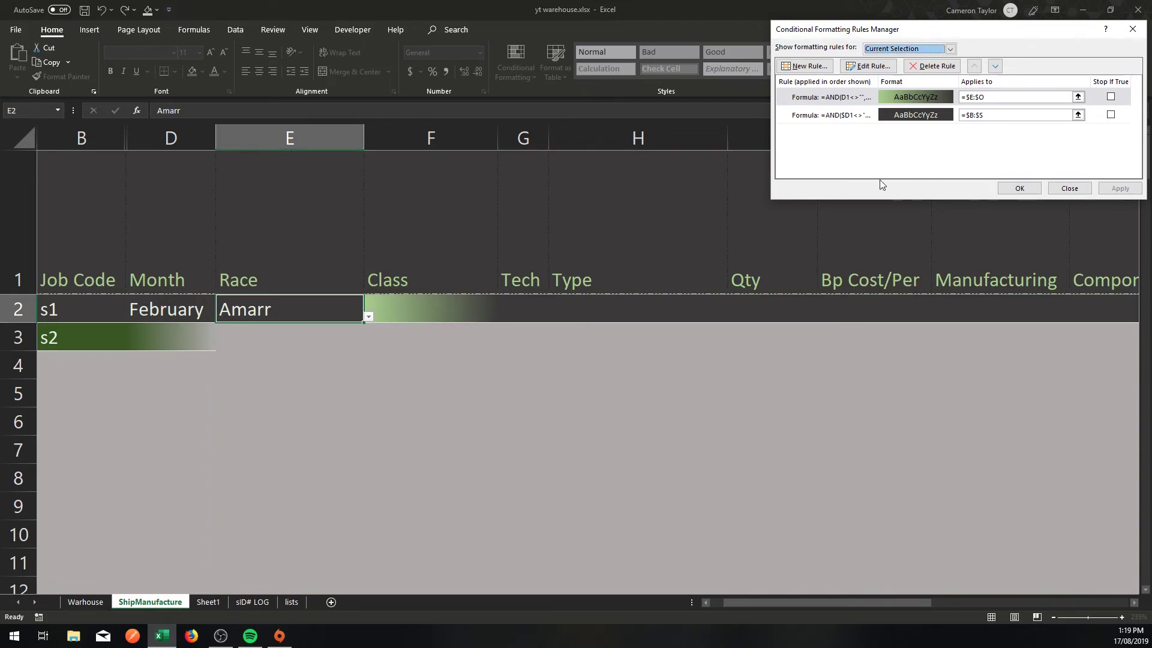
{"action": "left_click", "coordinate": [1010, 192]}
{"action": "left_click", "coordinate": [391, 427]}
Step: Pick Frigate, I and Crucifier from the dropdowns in F2, G2 and H2
{"action": "left_click", "coordinate": [425, 303]}
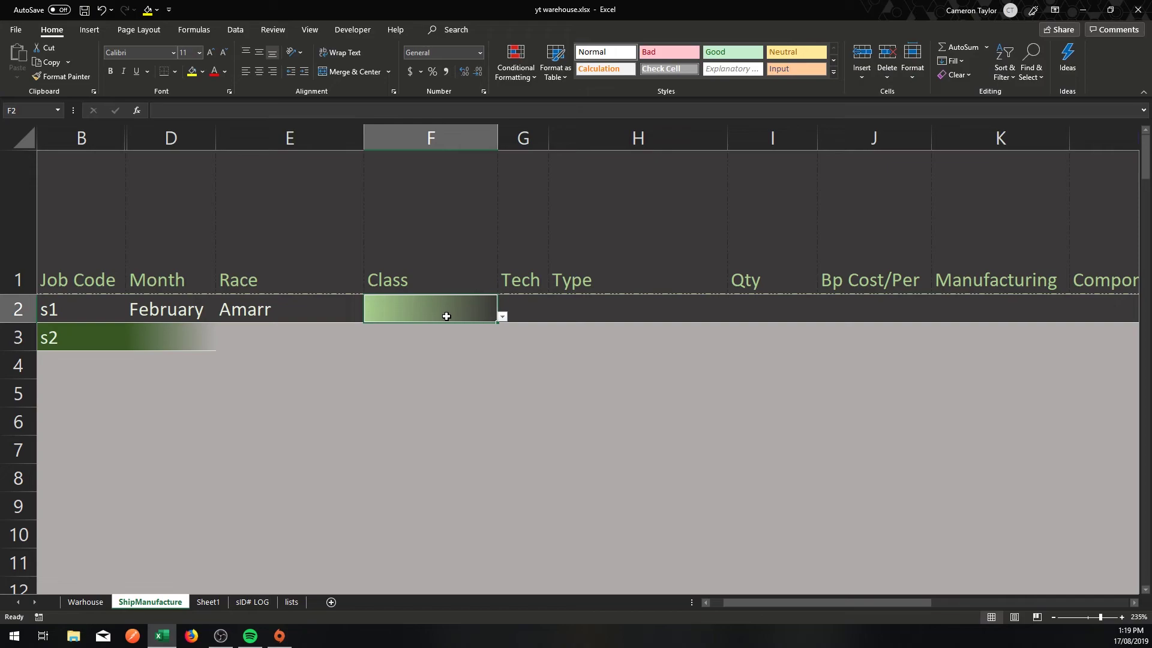
{"action": "key", "text": "alt+Down"}
{"action": "key", "text": "Down"}
{"action": "key", "text": "Return"}
{"action": "key", "text": "Tab"}
{"action": "key", "text": "alt+Down"}
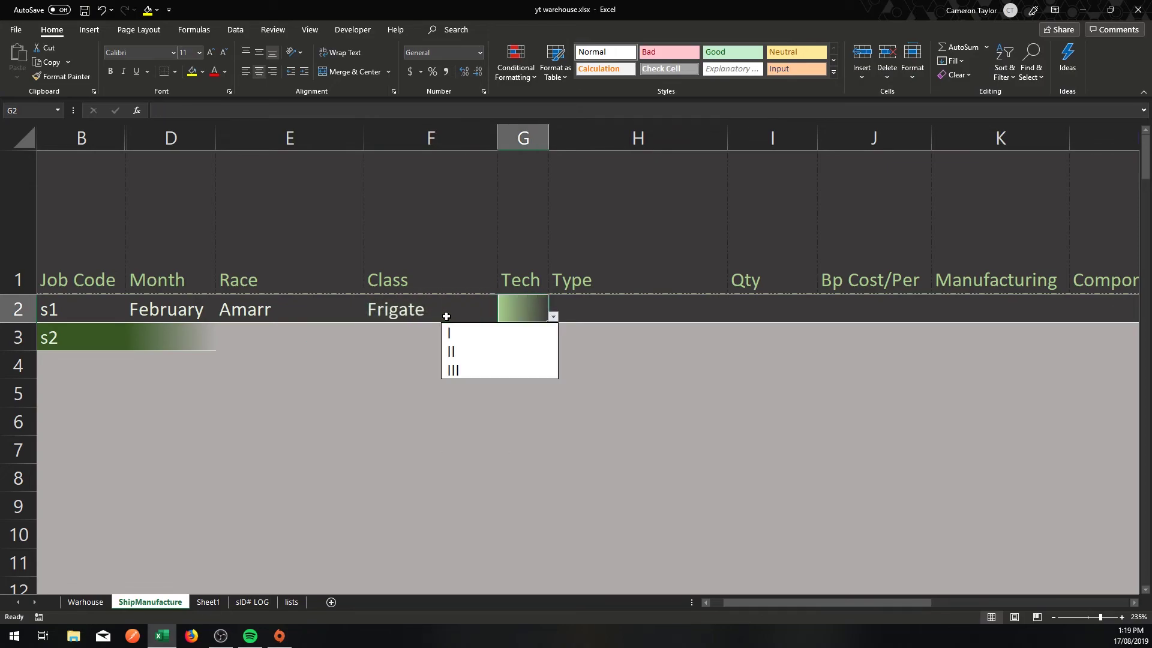
{"action": "key", "text": "Down"}
{"action": "key", "text": "Return"}
{"action": "key", "text": "Tab"}
{"action": "key", "text": "alt+Down"}
{"action": "key", "text": "Down"}
{"action": "key", "text": "Return"}
{"action": "key", "text": "Tab"}
Step: Enter quantity 3 in I2 for job s1
{"action": "key", "text": "alt+Down"}
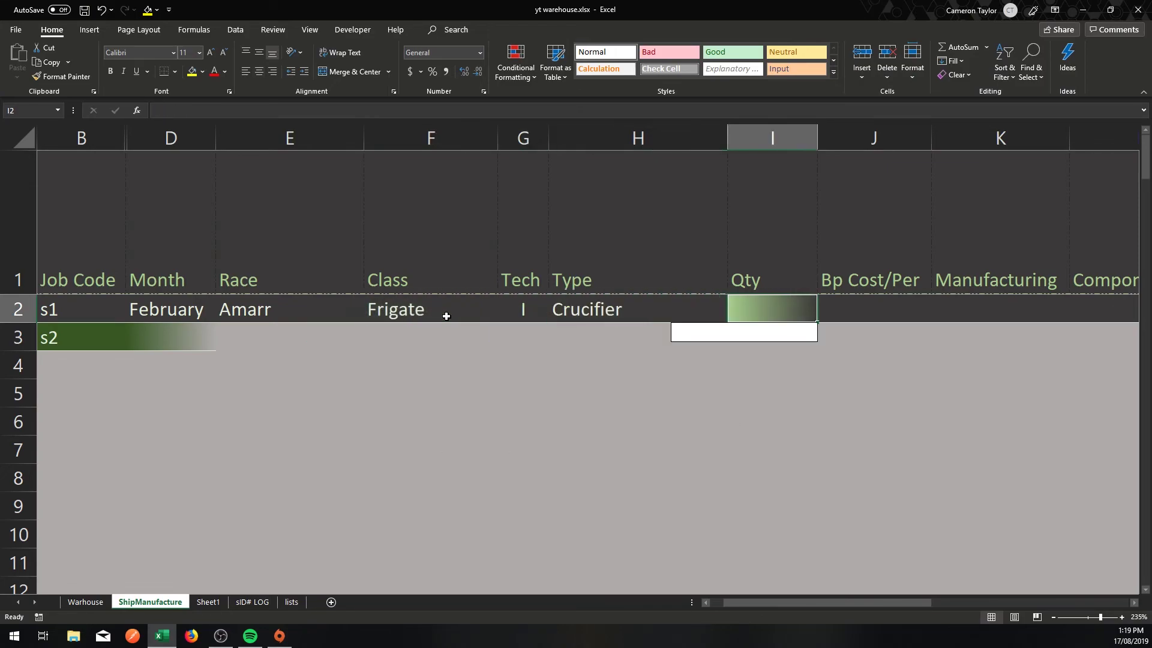
{"action": "key", "text": "Escape"}
{"action": "key", "text": "Tab"}
{"action": "key", "text": "shift+Tab"}
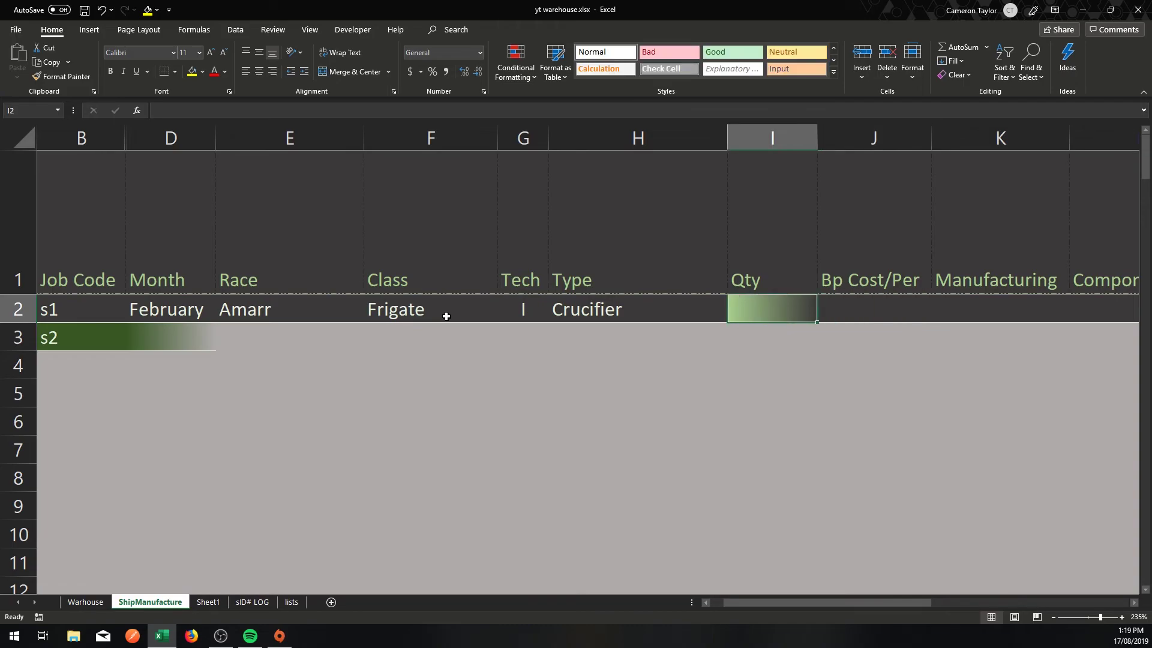
{"action": "type", "text": "3"}
{"action": "key", "text": "Tab"}
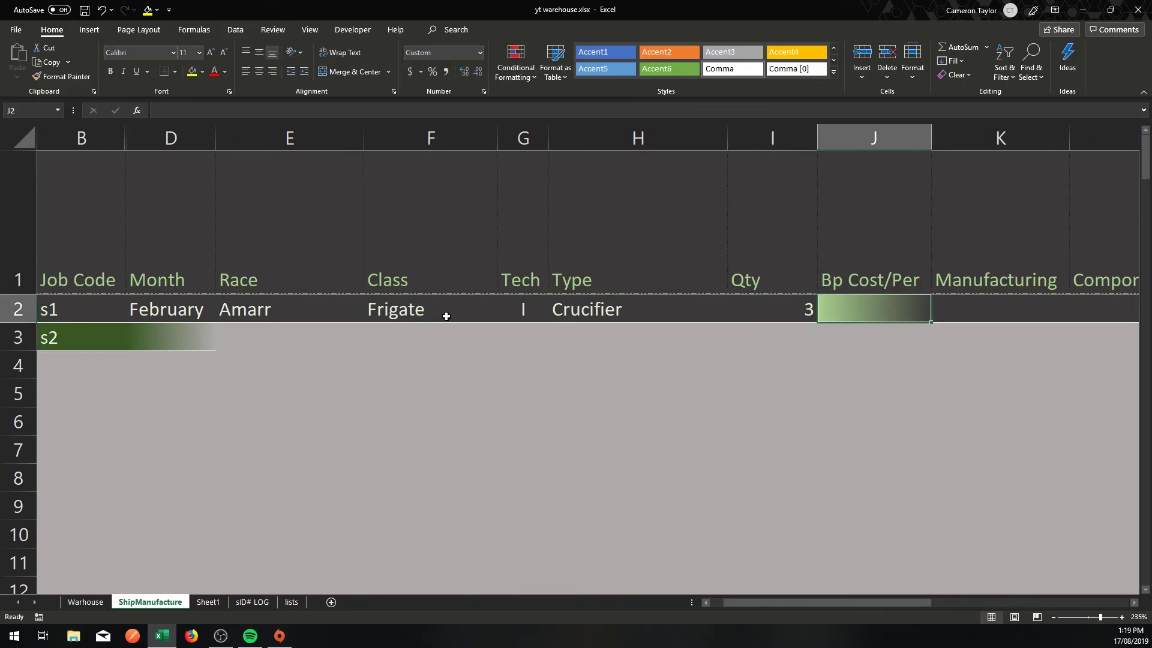
{"action": "key", "text": "Tab"}
{"action": "key", "text": "Tab"}
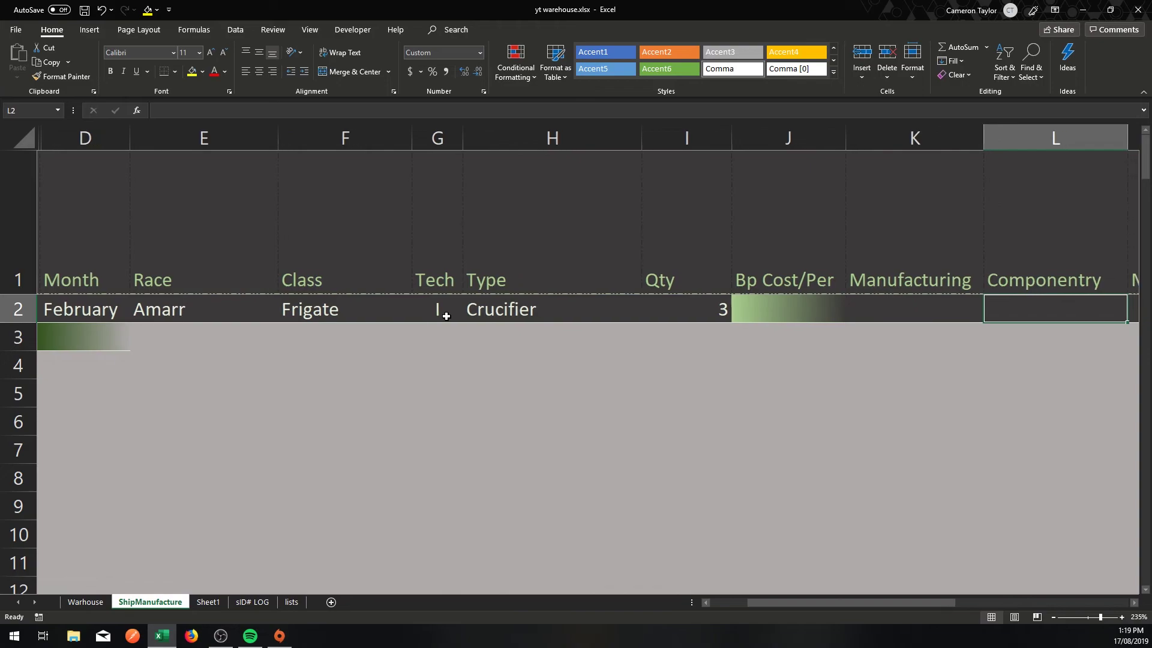
{"action": "key", "text": "shift+Tab"}
{"action": "key", "text": "shift+Tab"}
{"action": "key", "text": "shift+Tab"}
{"action": "key", "text": "shift+Tab"}
{"action": "key", "text": "shift+Tab"}
{"action": "key", "text": "shift+Tab"}
{"action": "key", "text": "shift+Tab"}
{"action": "key", "text": "shift+Tab"}
{"action": "key", "text": "shift+Tab"}
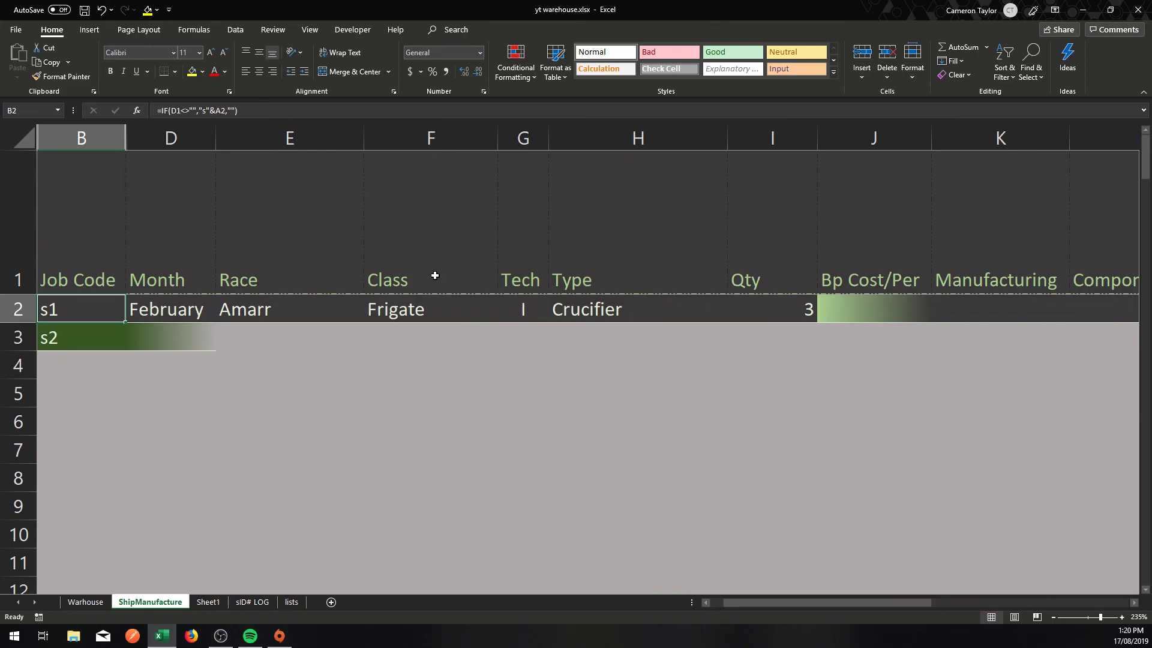
Step: Cancel a stray entry in J2 and edit the first rule's format via Manage Rules
{"action": "left_click", "coordinate": [872, 307]}
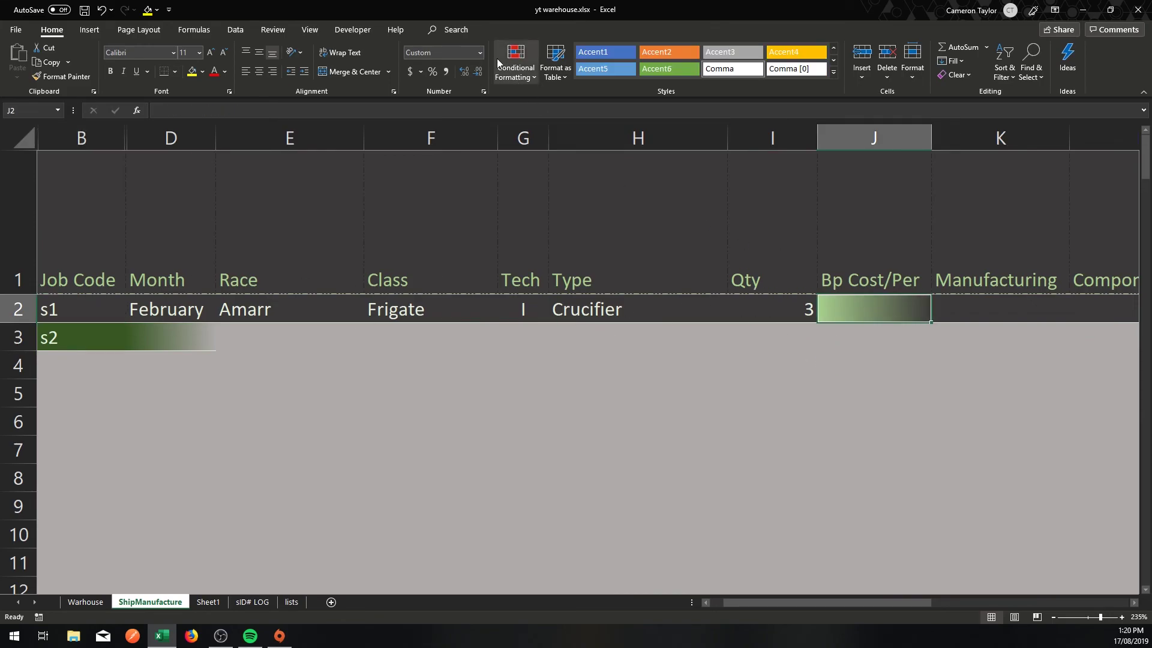
{"action": "type", "text": "2"}
{"action": "key", "text": "Escape"}
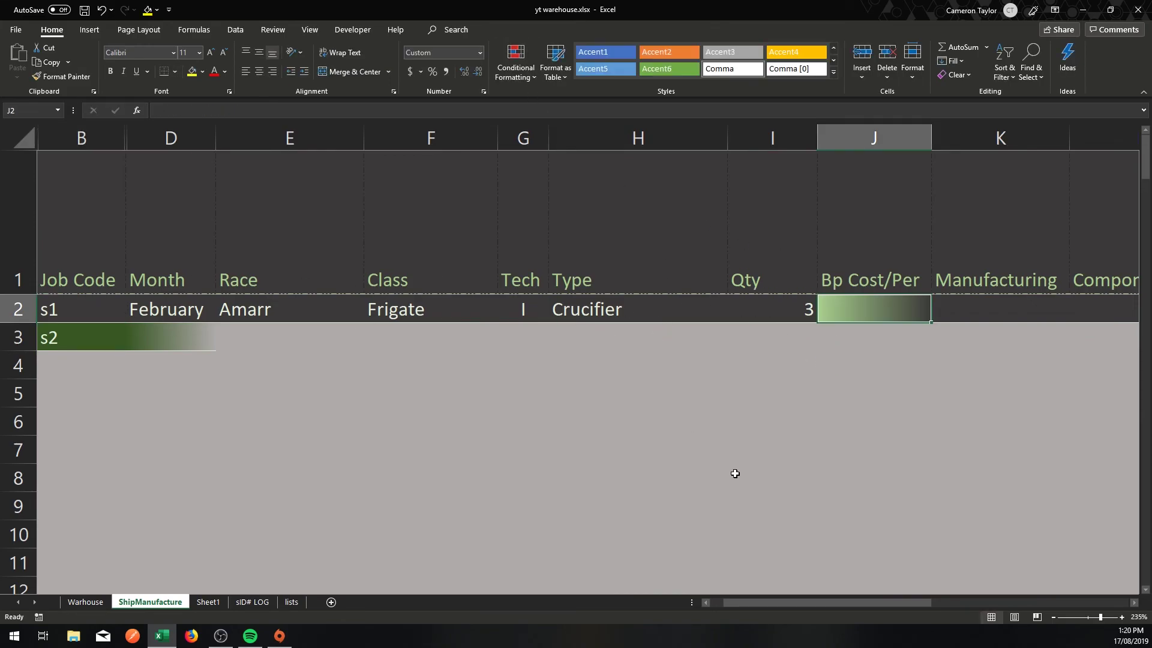
{"action": "left_click", "coordinate": [515, 63]}
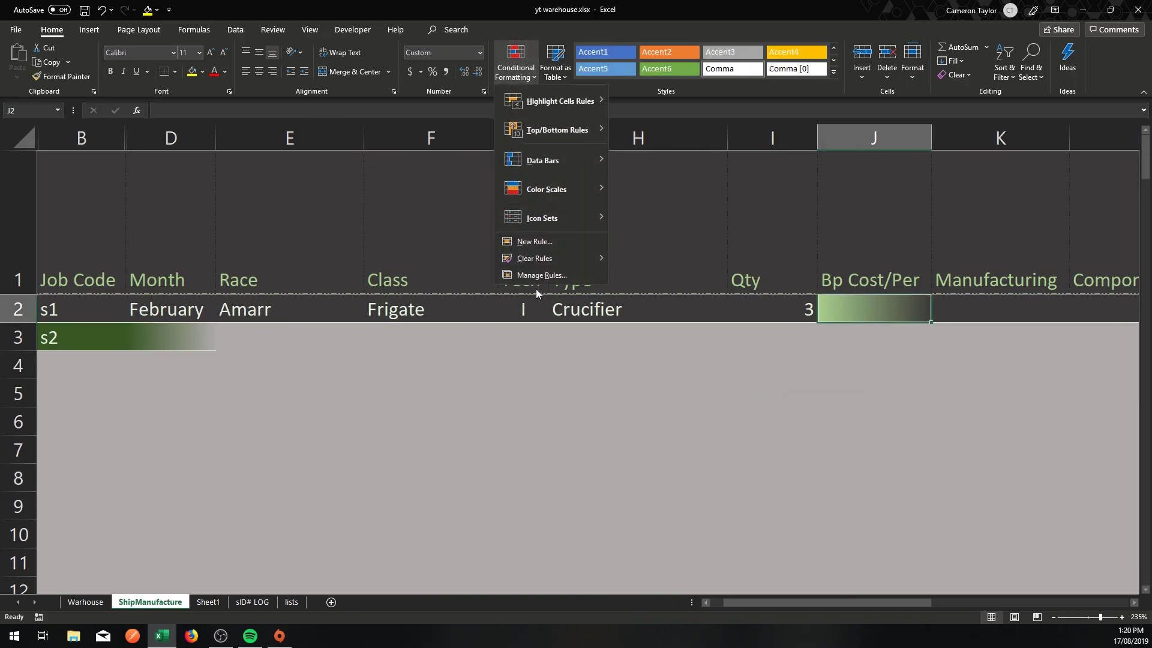
{"action": "left_click", "coordinate": [529, 281]}
{"action": "left_click", "coordinate": [839, 97]}
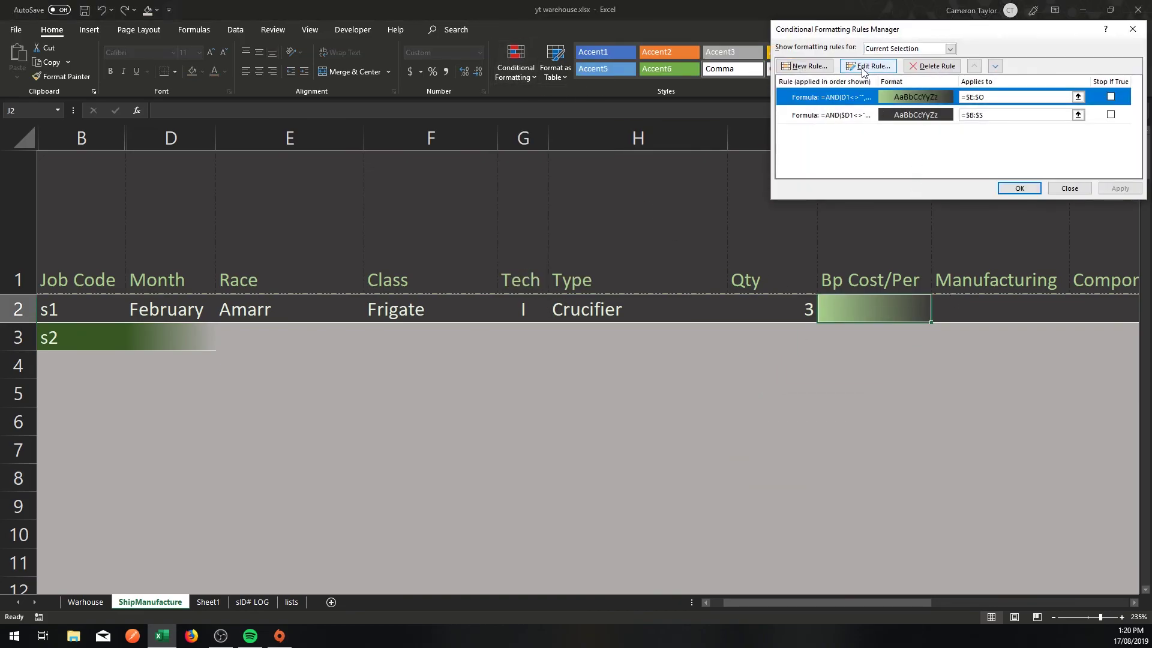
{"action": "left_click", "coordinate": [866, 66]}
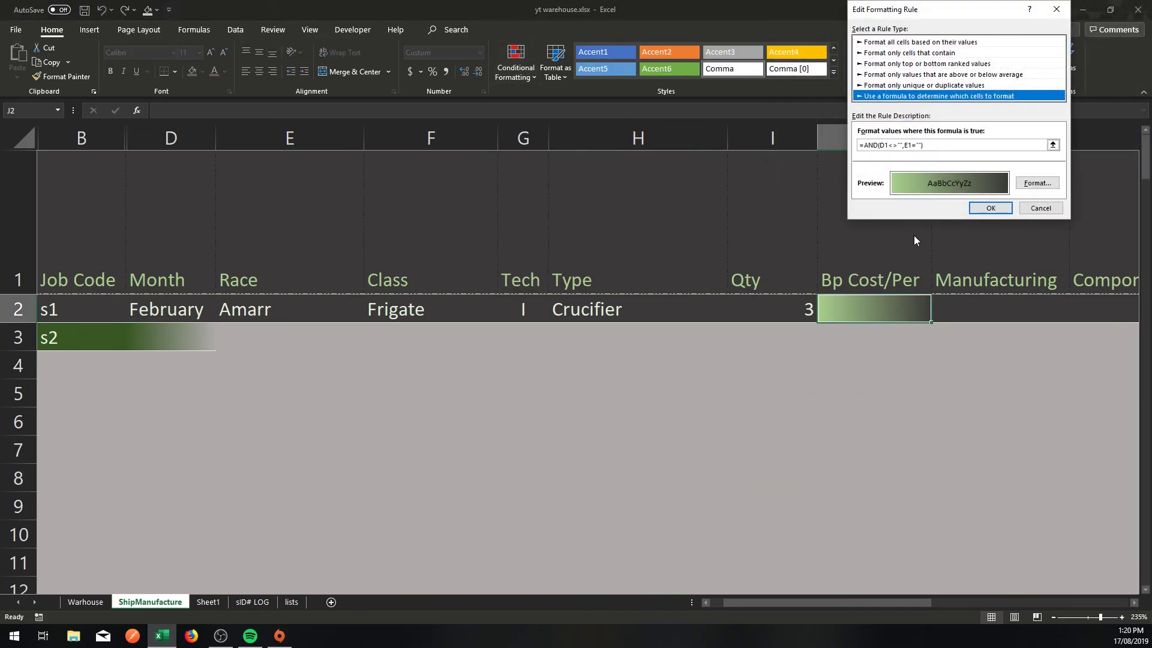
{"action": "left_click", "coordinate": [1033, 183]}
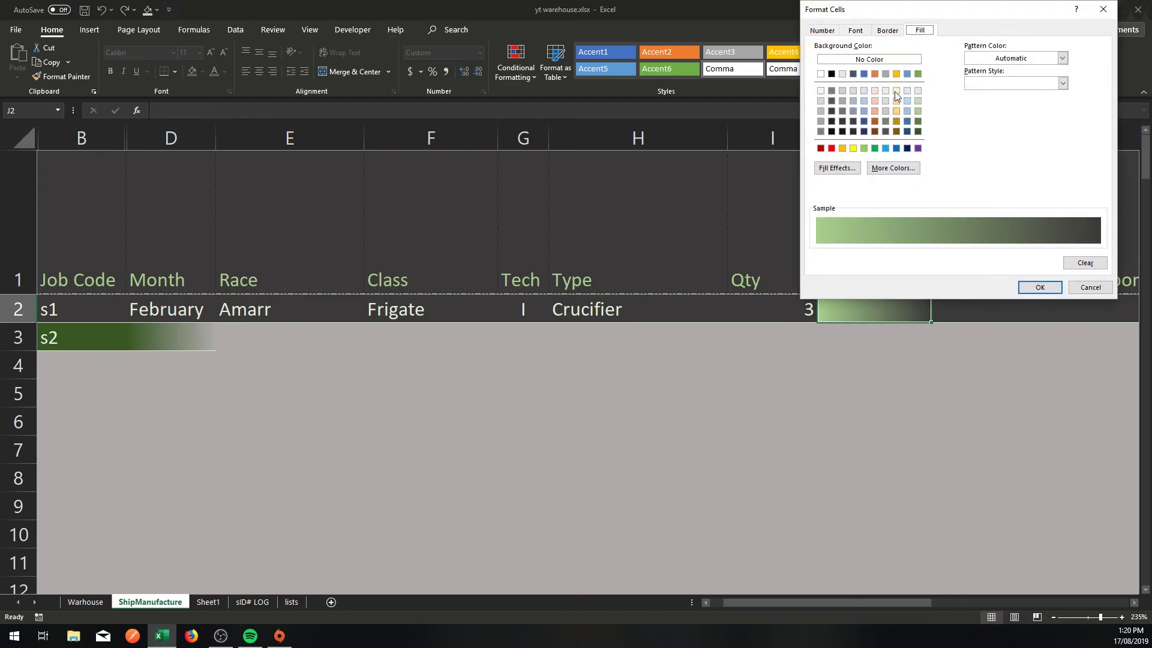
Step: Switch the gradient's second colour to gold and apply the edited rule
{"action": "left_click", "coordinate": [837, 168]}
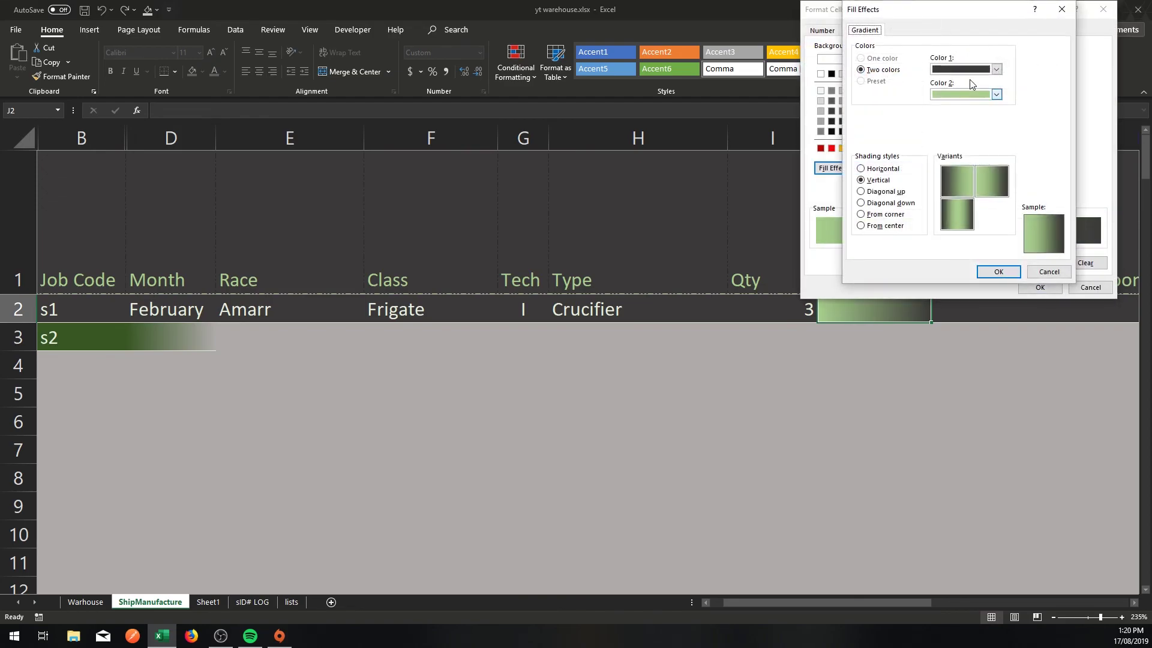
{"action": "left_click", "coordinate": [996, 95]}
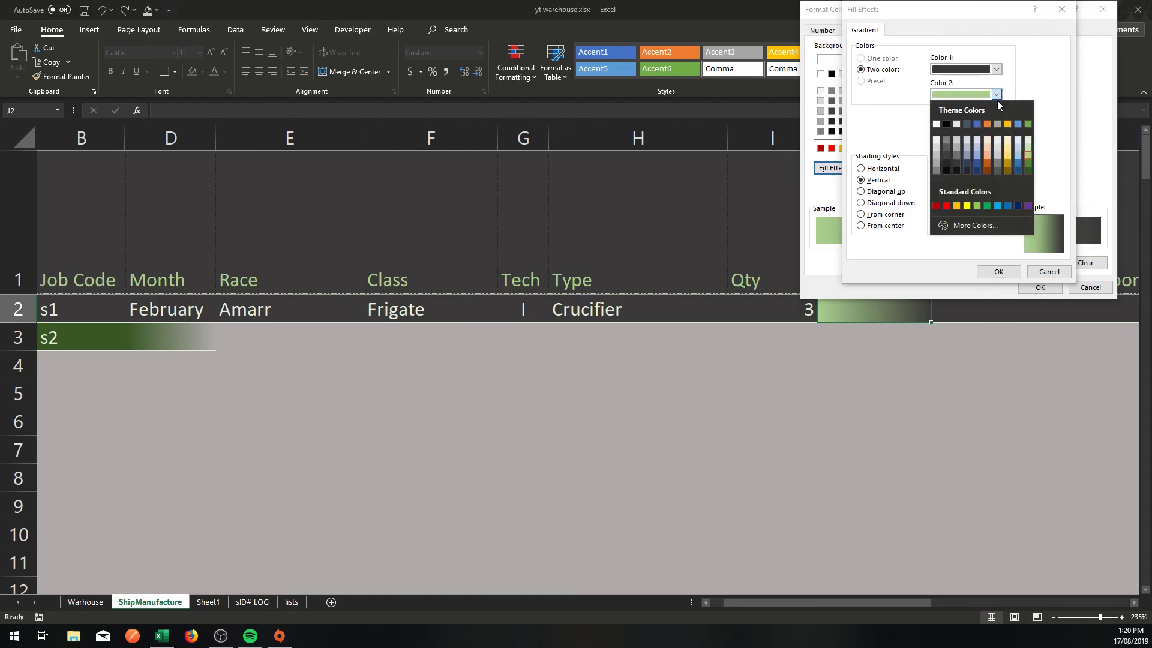
{"action": "left_click", "coordinate": [1009, 159]}
{"action": "left_click", "coordinate": [990, 273]}
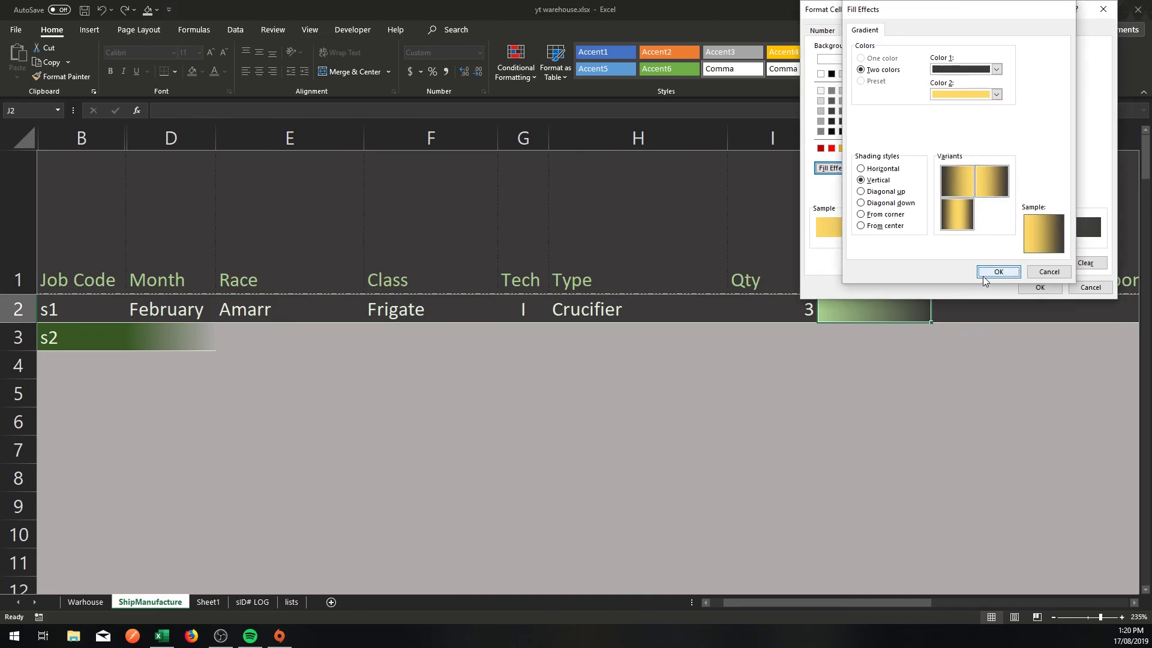
{"action": "left_click", "coordinate": [1048, 294]}
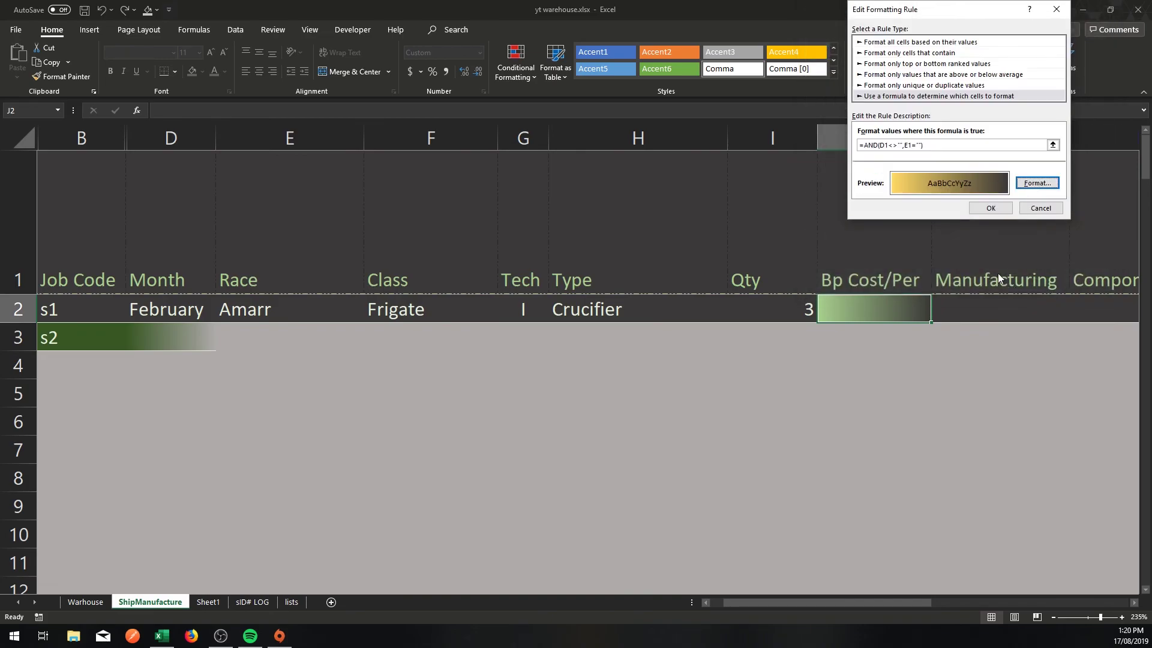
{"action": "left_click", "coordinate": [1005, 198]}
{"action": "left_click", "coordinate": [1120, 187]}
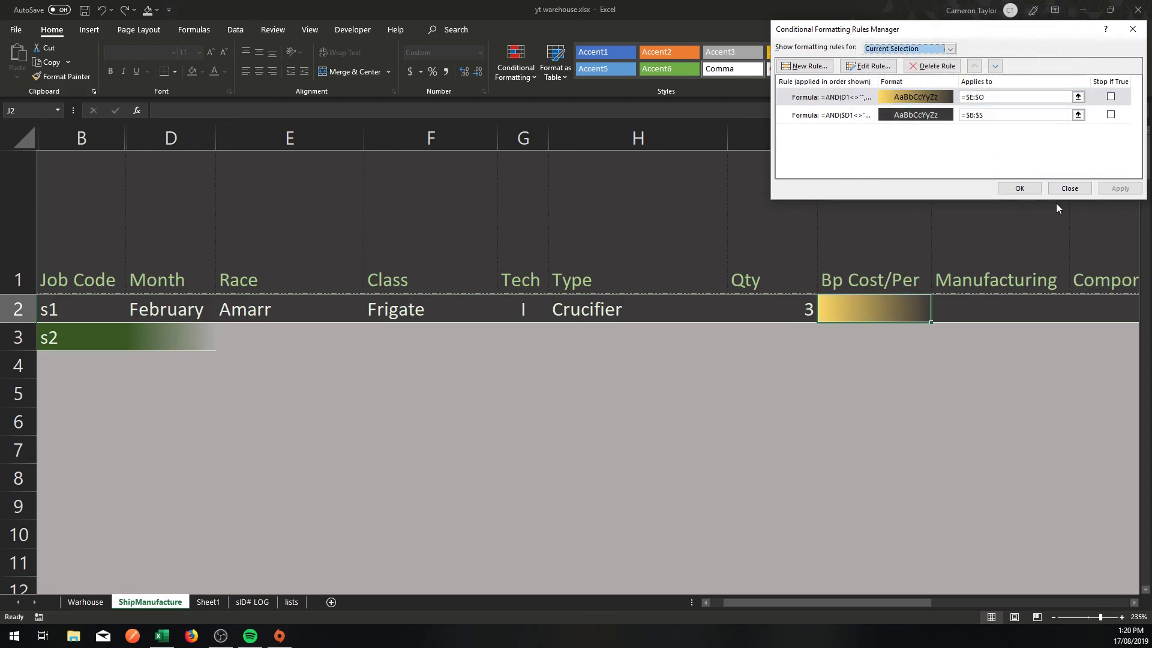
{"action": "left_click", "coordinate": [1020, 190]}
{"action": "left_click", "coordinate": [853, 412]}
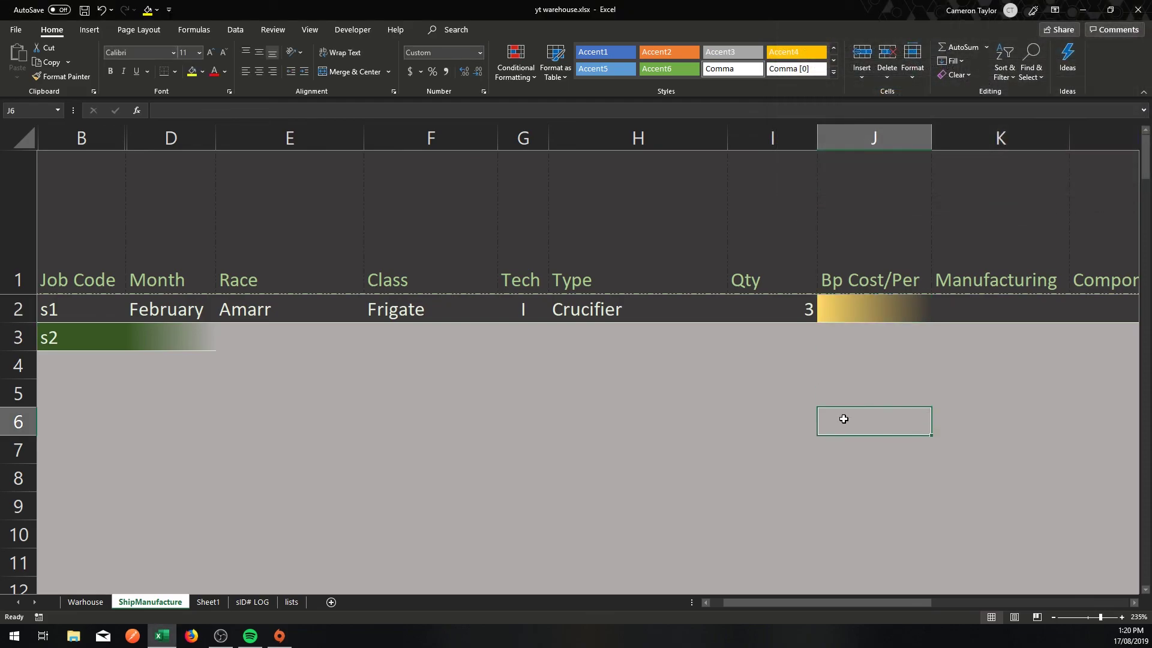